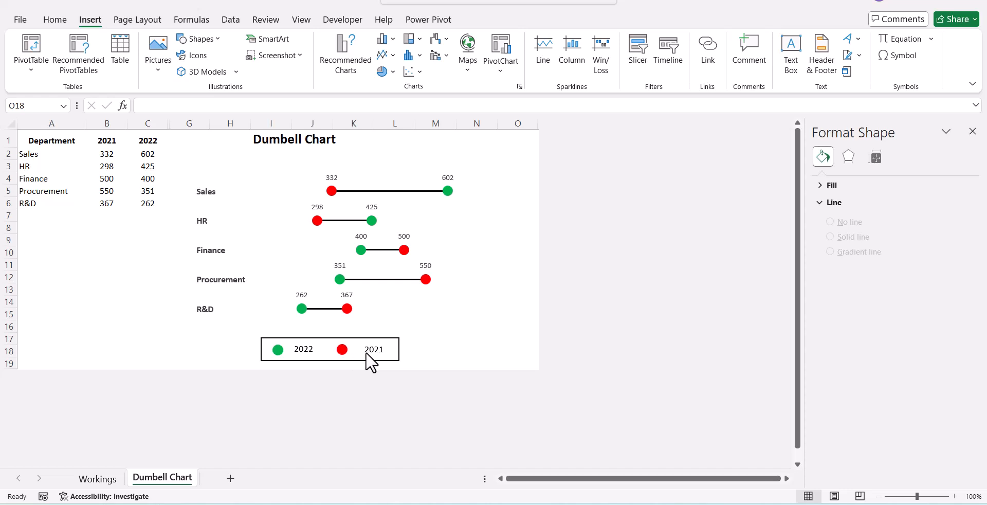
# Step: Examine the finished dumbbell chart's Finance points and the shapes and text boxes that make up its 2022/2021 legend
pyautogui.click(411, 225)
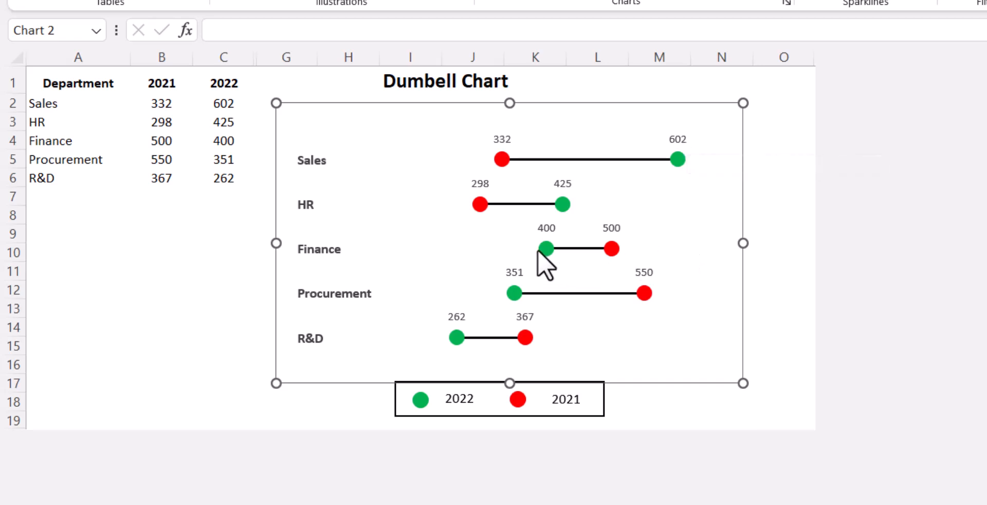
pyautogui.moveTo(547, 250)
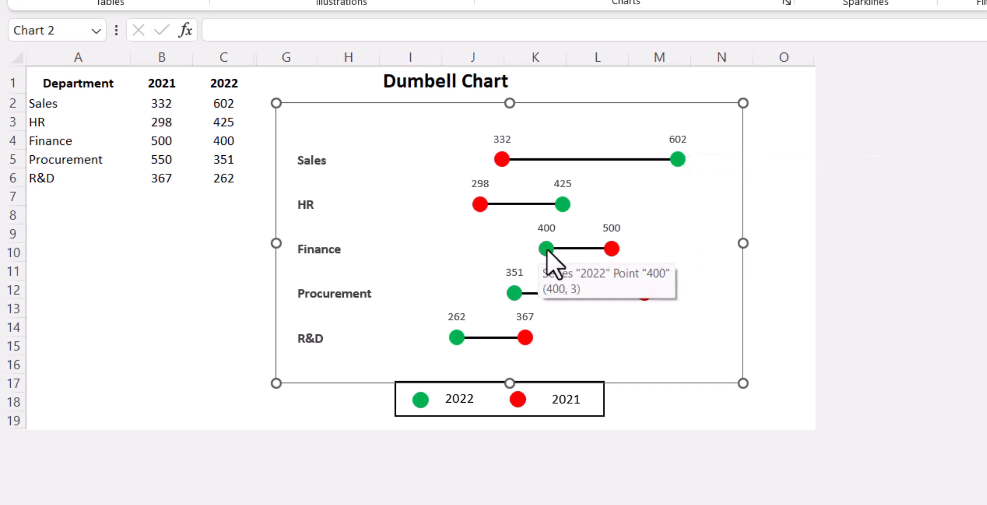
pyautogui.moveTo(612, 249)
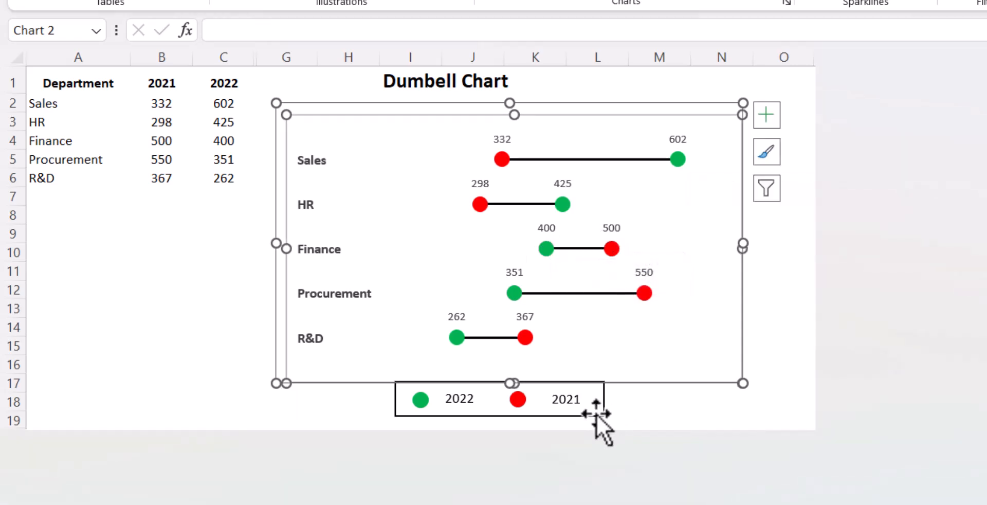
pyautogui.click(597, 414)
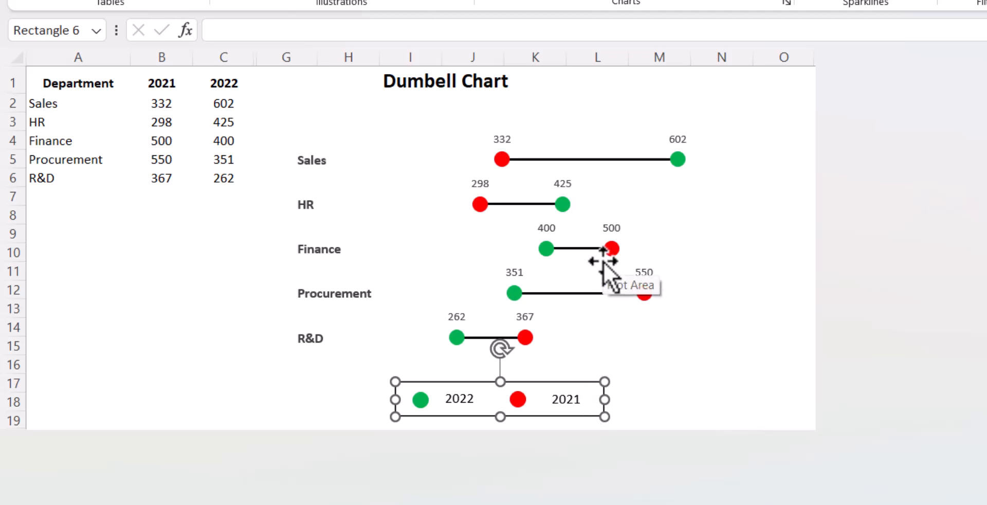
pyautogui.click(422, 404)
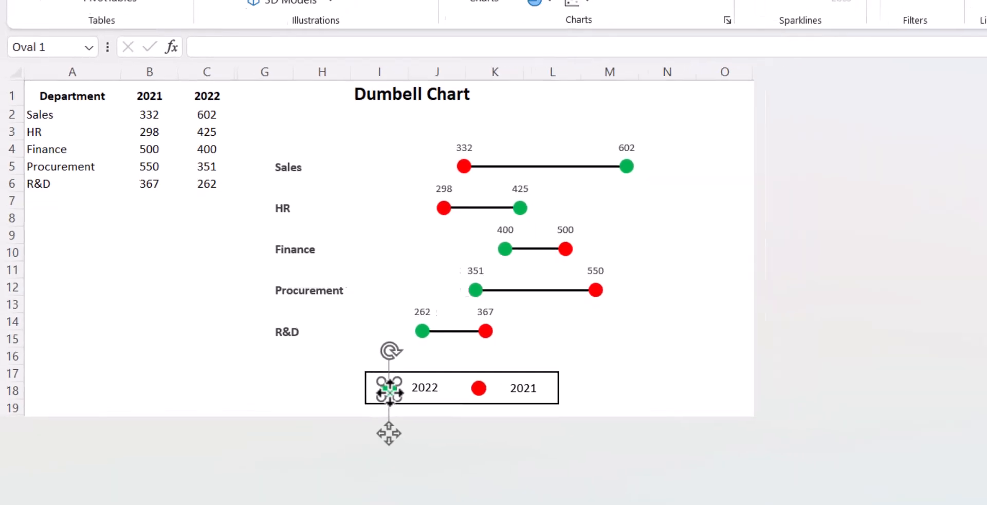
pyautogui.click(455, 405)
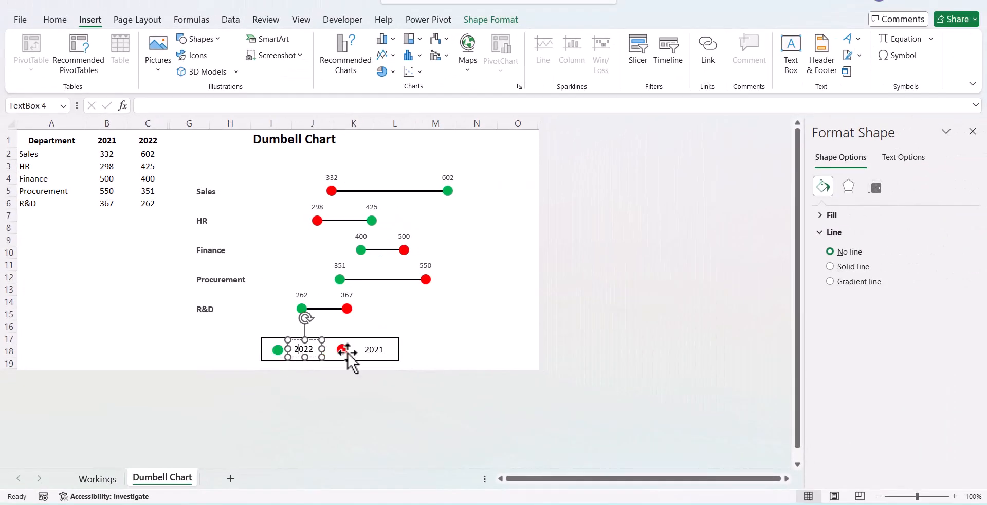
pyautogui.click(456, 347)
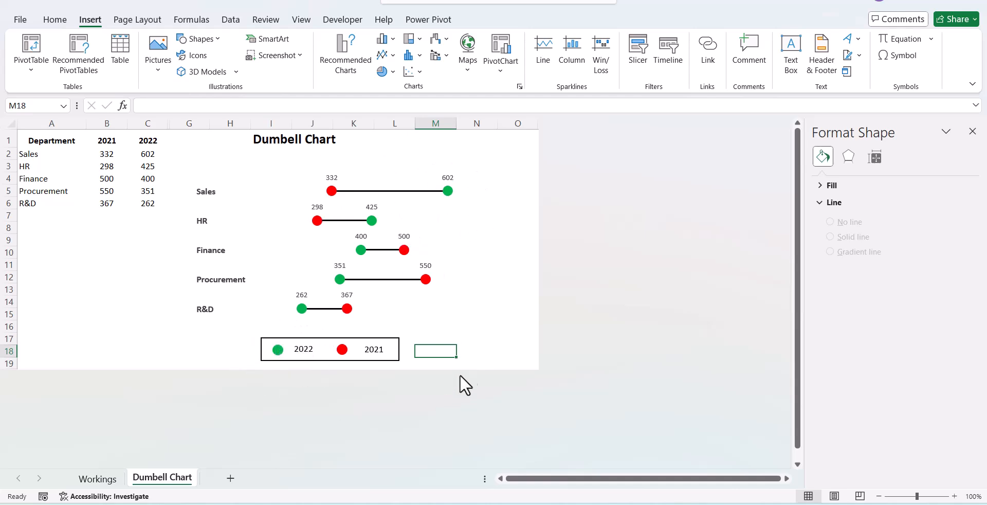
pyautogui.click(518, 314)
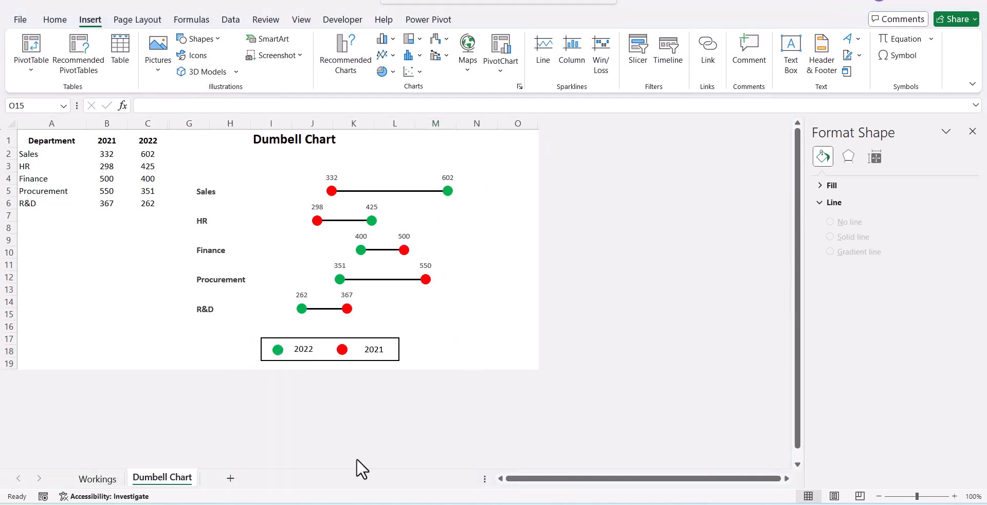
# Step: Enter the header Diff in cell D1 of the Workings sheet
pyautogui.click(90, 479)
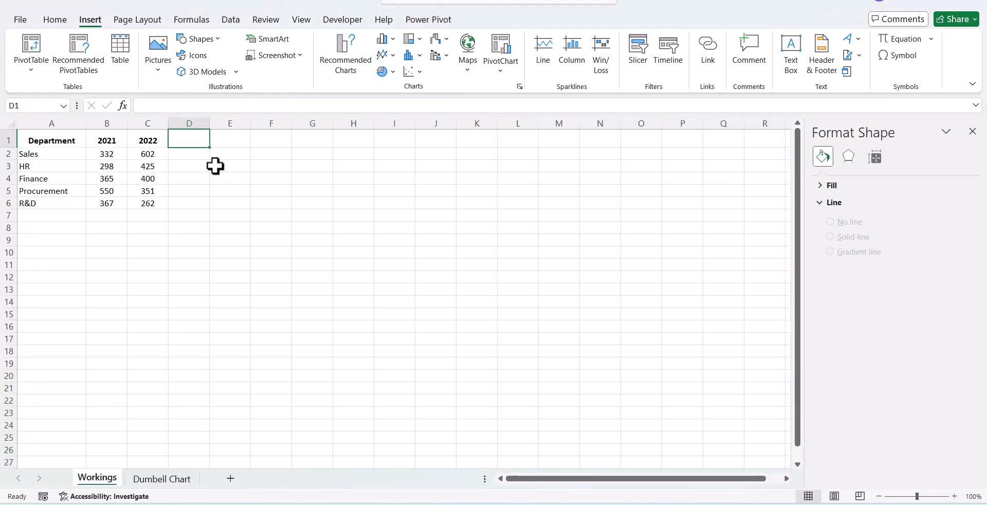
pyautogui.write('D')
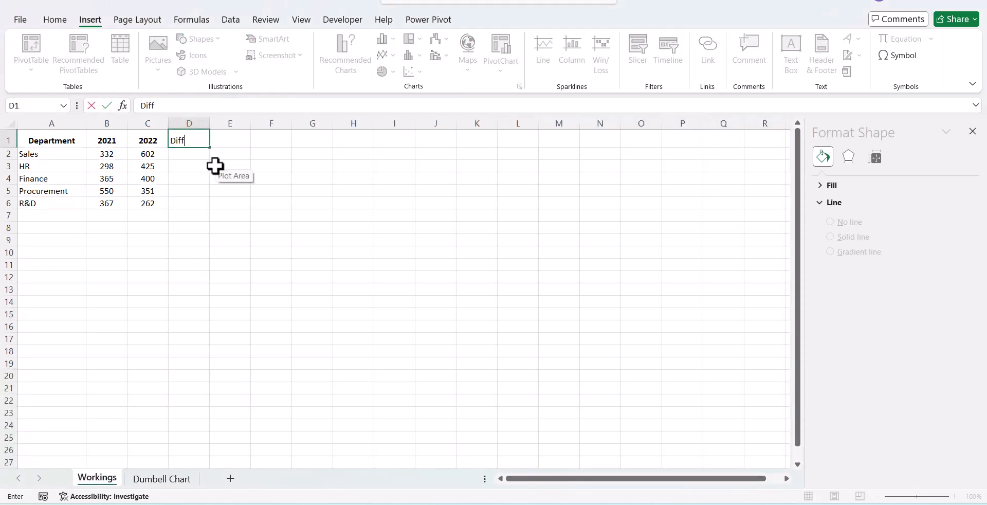
pyautogui.write('iff')
pyautogui.press('Tab')
pyautogui.press('Return')
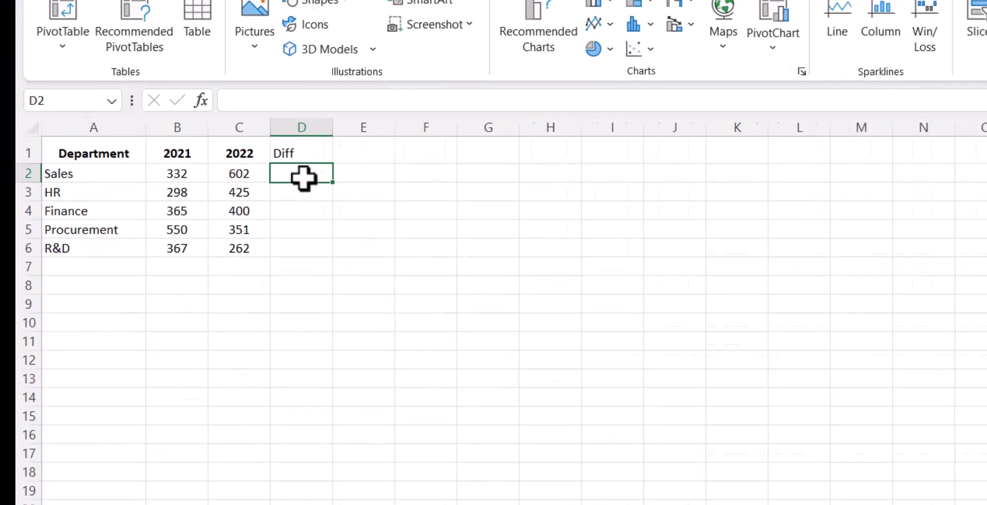
# Step: Calculate the 2022 minus 2021 difference in D2 with =C2-B2 and fill the formula down to D6
pyautogui.write('=')
pyautogui.click(241, 172)
pyautogui.write('-')
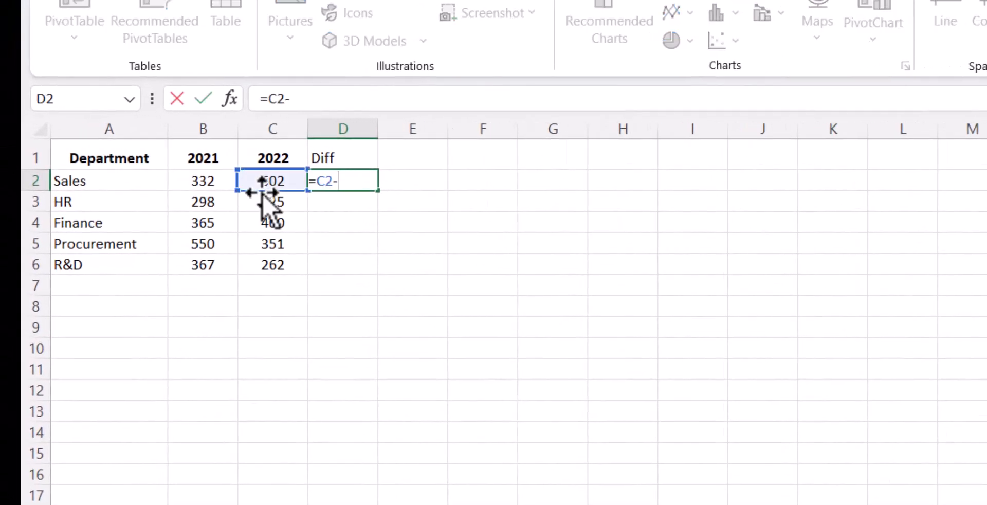
pyautogui.click(204, 188)
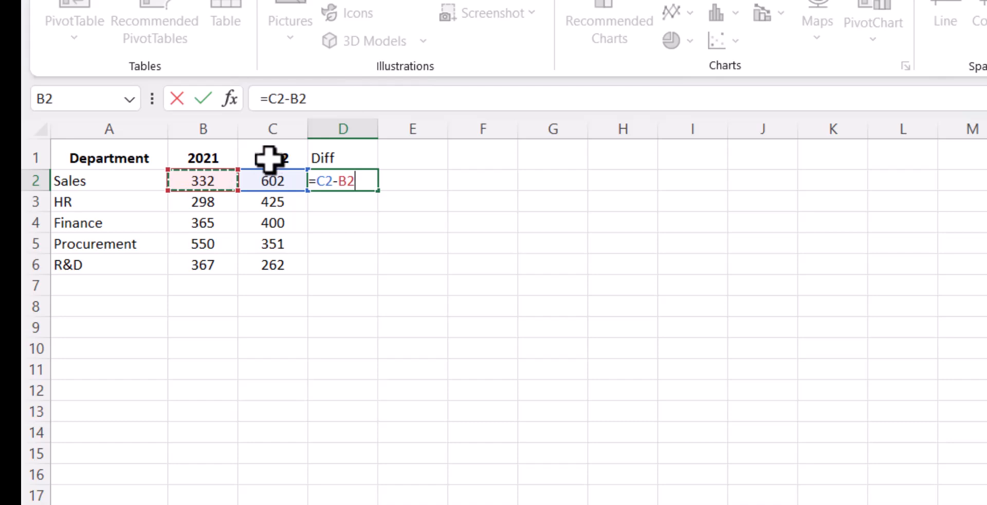
pyautogui.press('Return')
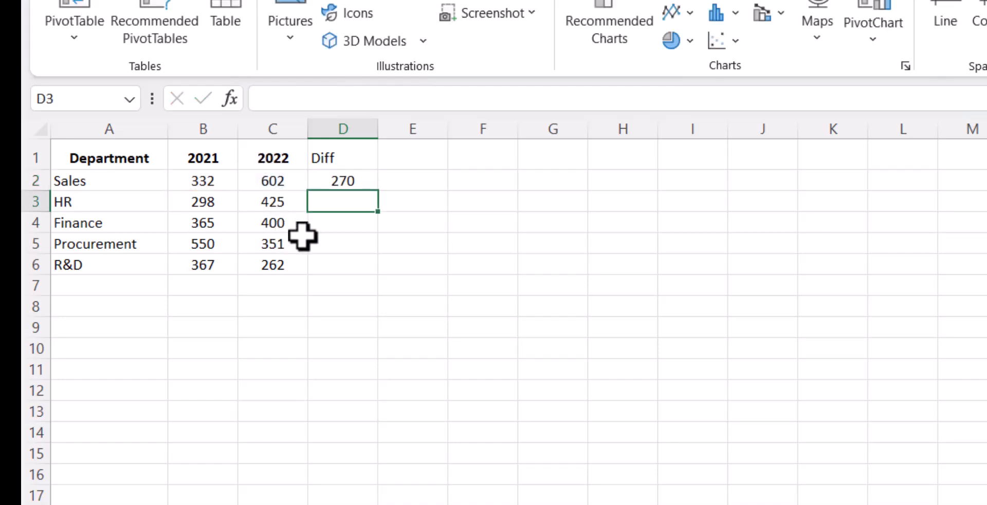
pyautogui.click(360, 183)
pyautogui.moveTo(378, 191); pyautogui.dragTo(371, 276)
# Step: Add a Y Axis column in E1 and number the departments 1 to 5 in E2:E6
pyautogui.click(411, 158)
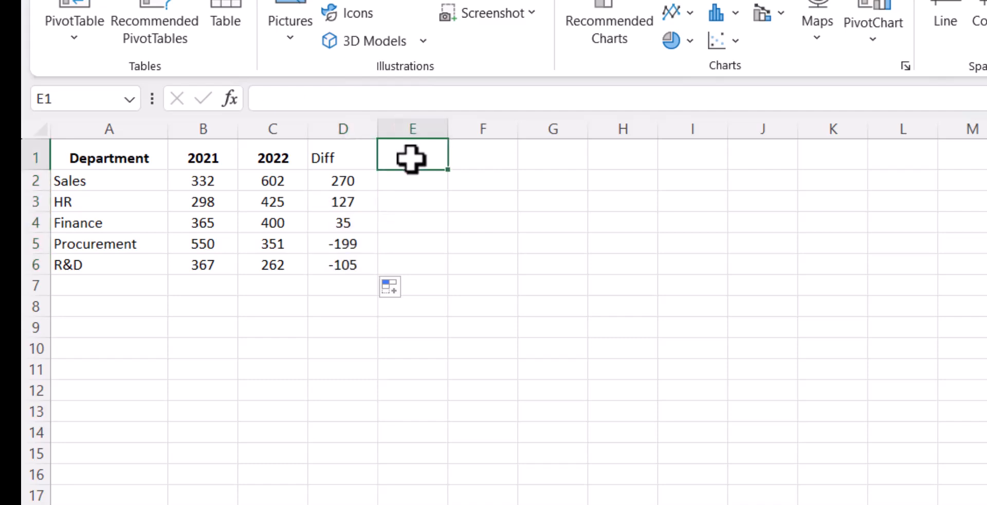
pyautogui.write('Y Axis')
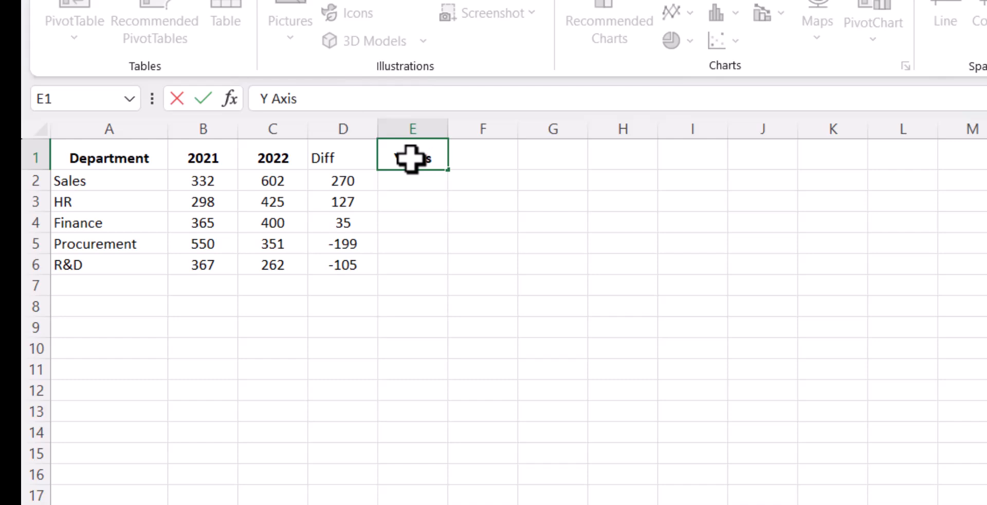
pyautogui.press('Return')
pyautogui.write('1')
pyautogui.press('Return')
pyautogui.write('2')
pyautogui.press('Return')
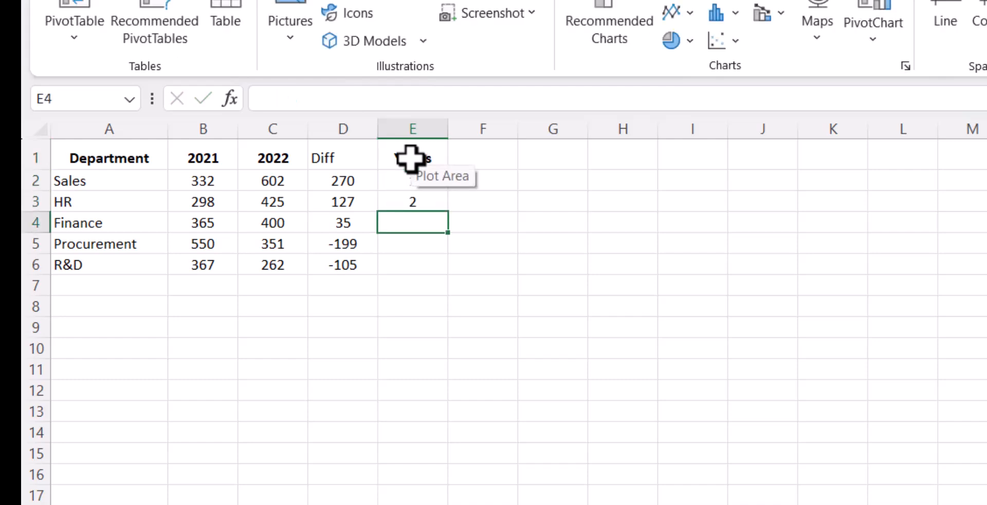
pyautogui.moveTo(404, 182); pyautogui.dragTo(443, 278)
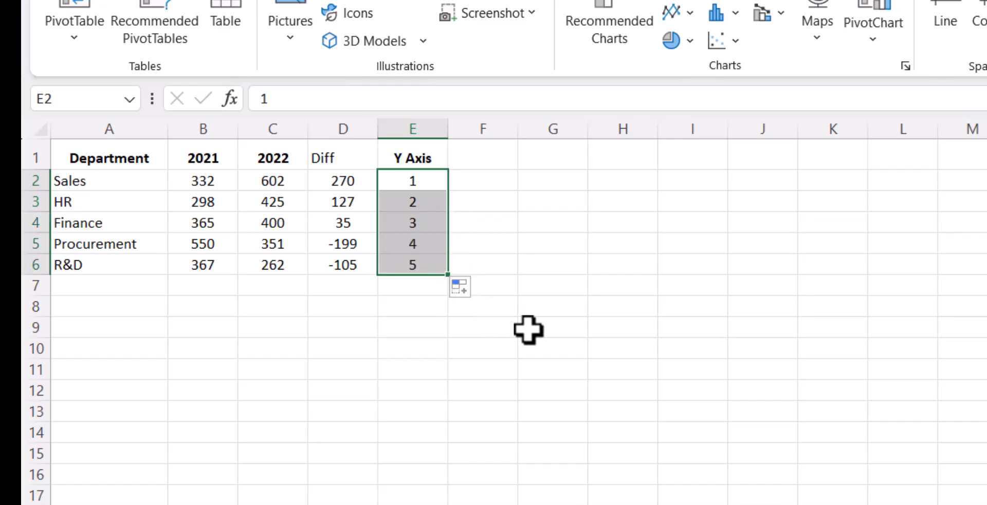
# Step: Insert a blank scatter chart and place it beside the data table, from about row 1 to row 16
pyautogui.click(595, 313)
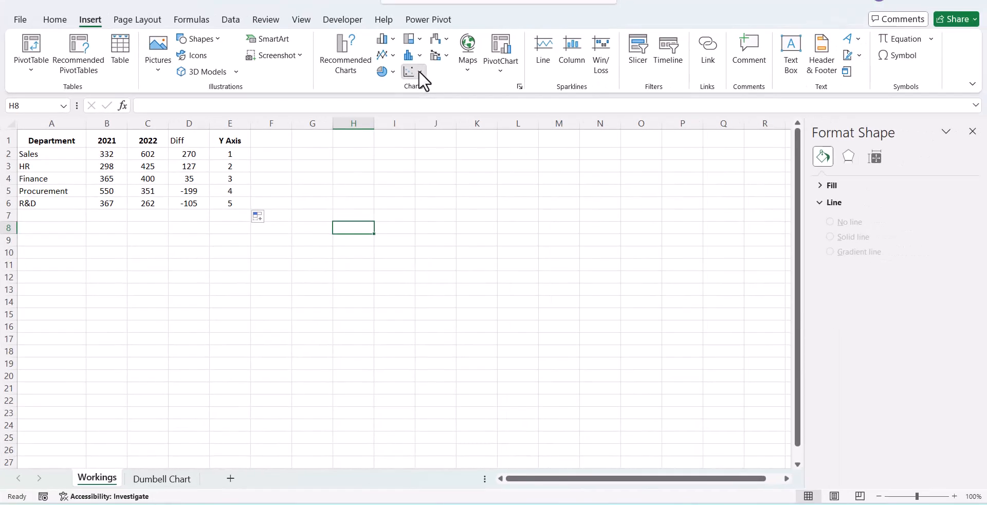
pyautogui.click(733, 39)
pyautogui.click(418, 121)
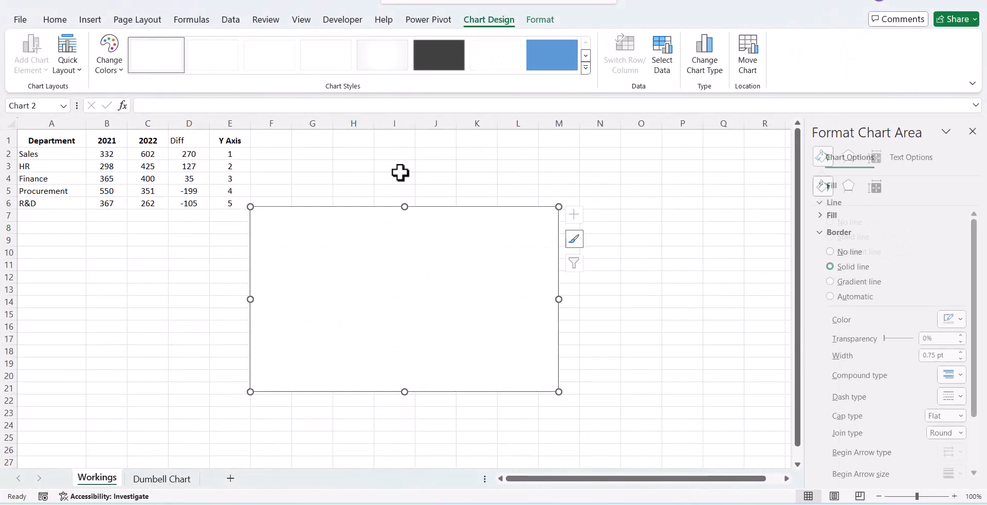
pyautogui.moveTo(381, 212); pyautogui.dragTo(413, 146)
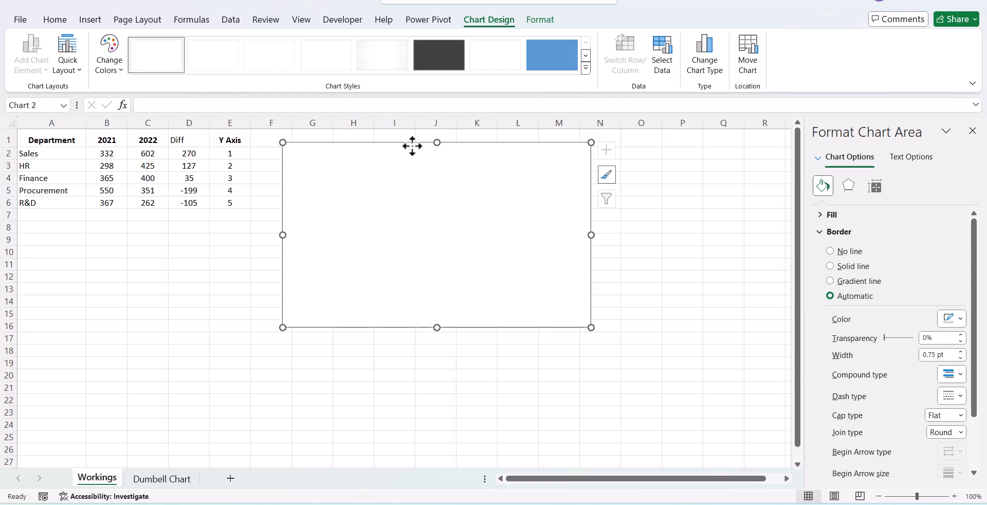
# Step: Add a chart series named from C1 (2022), with X values C2:C6 and Y values E2:E6
pyautogui.click(660, 44)
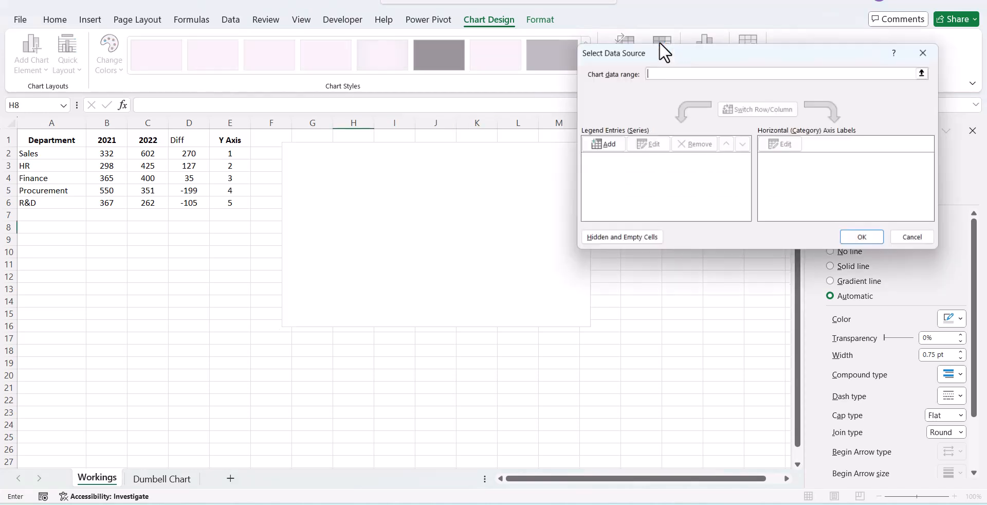
pyautogui.click(598, 144)
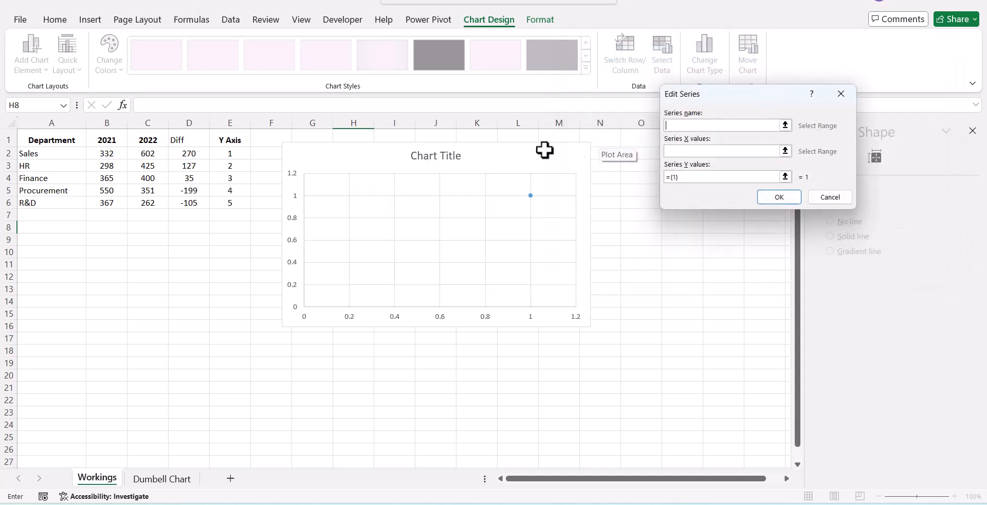
pyautogui.click(141, 138)
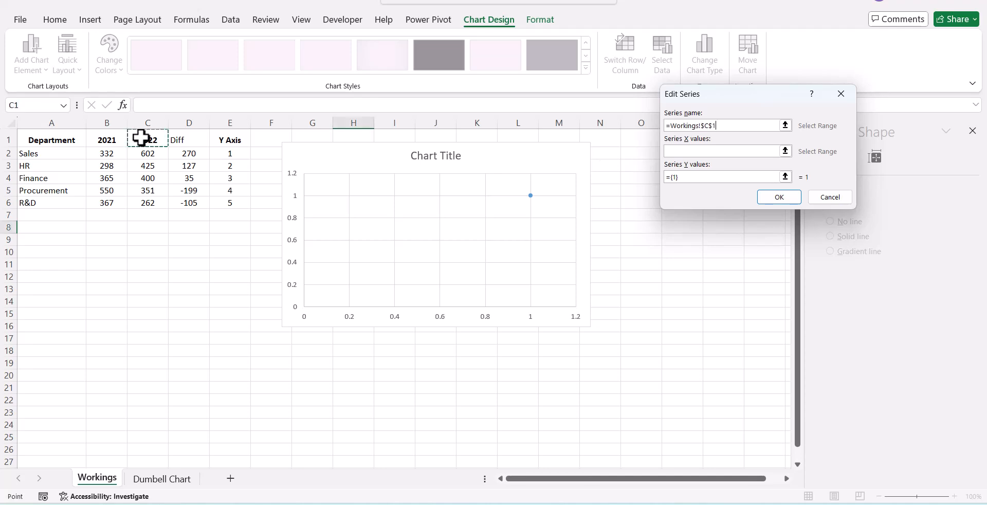
pyautogui.click(766, 138)
pyautogui.moveTo(170, 140); pyautogui.dragTo(169, 192)
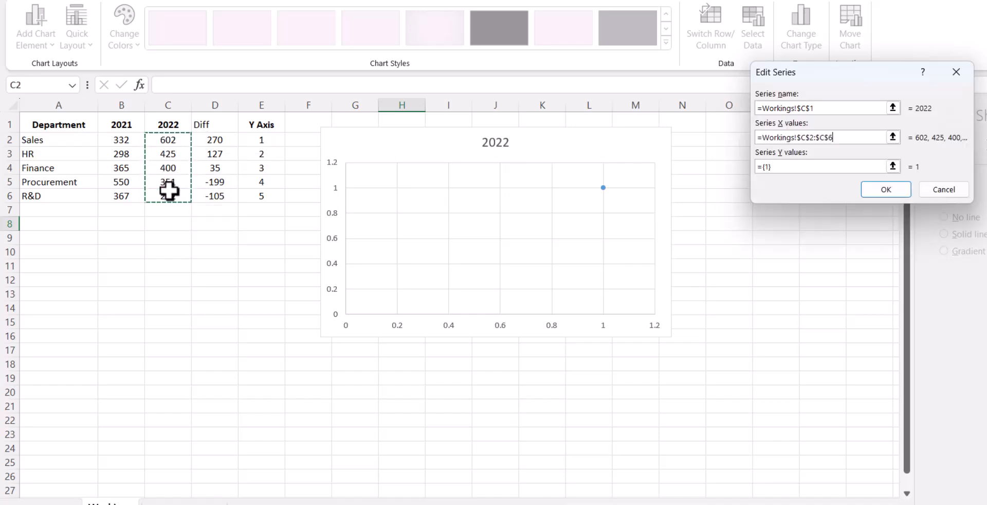
pyautogui.click(894, 166)
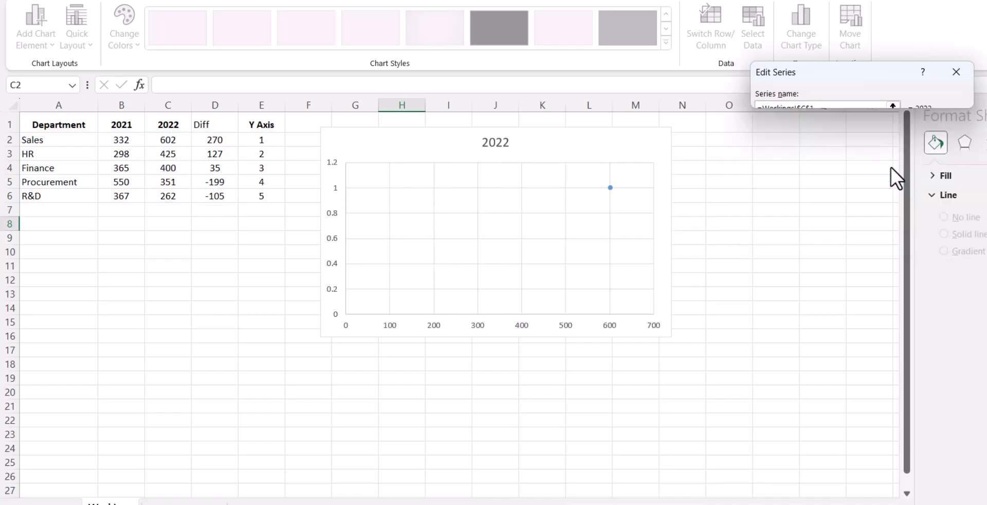
pyautogui.moveTo(251, 138); pyautogui.dragTo(249, 188)
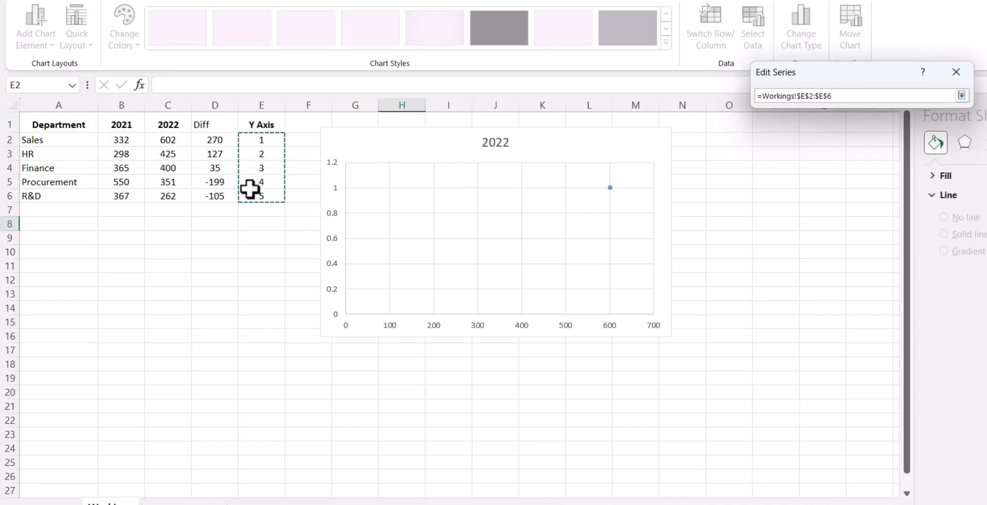
pyautogui.click(962, 95)
pyautogui.click(878, 192)
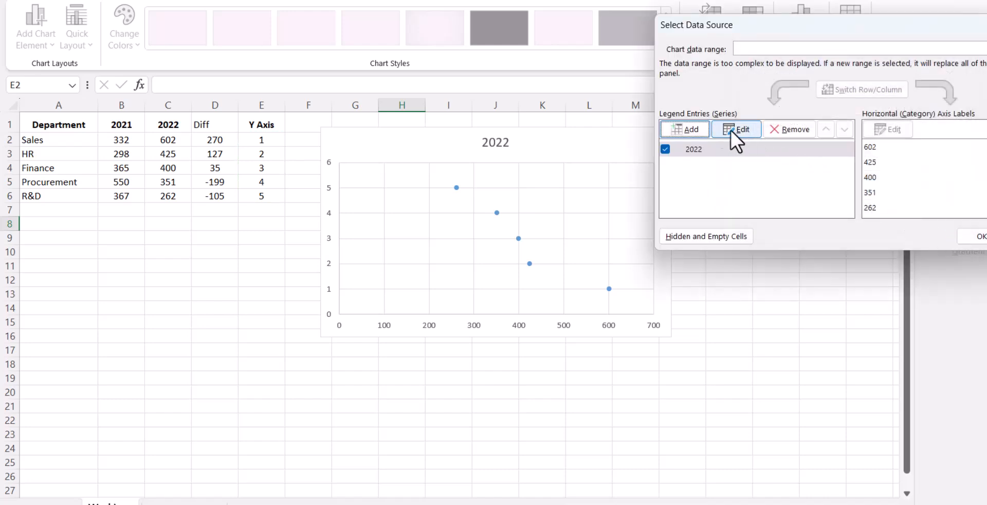
# Step: Add a second chart series named from B1 (2021), with X values B2:B6 and Y values E2:E6, and apply the data source
pyautogui.click(684, 129)
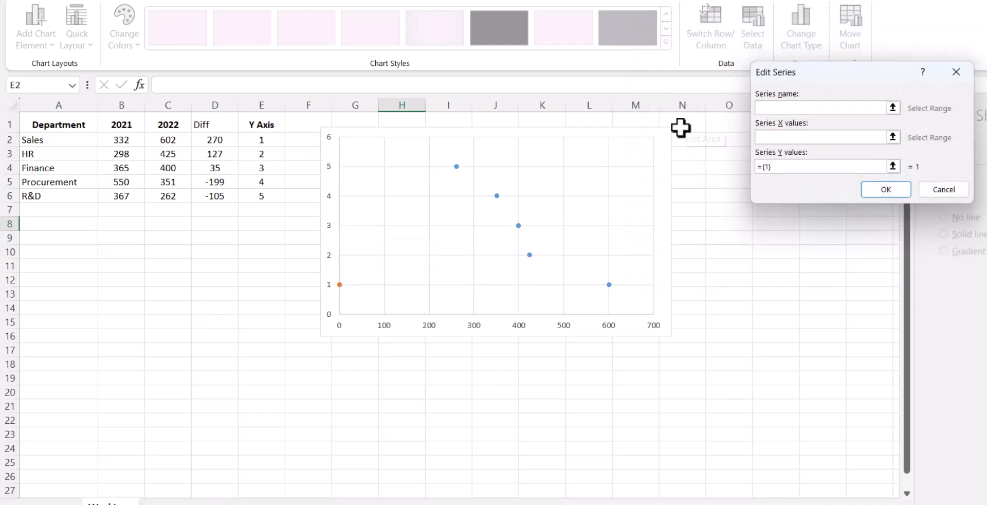
pyautogui.click(126, 122)
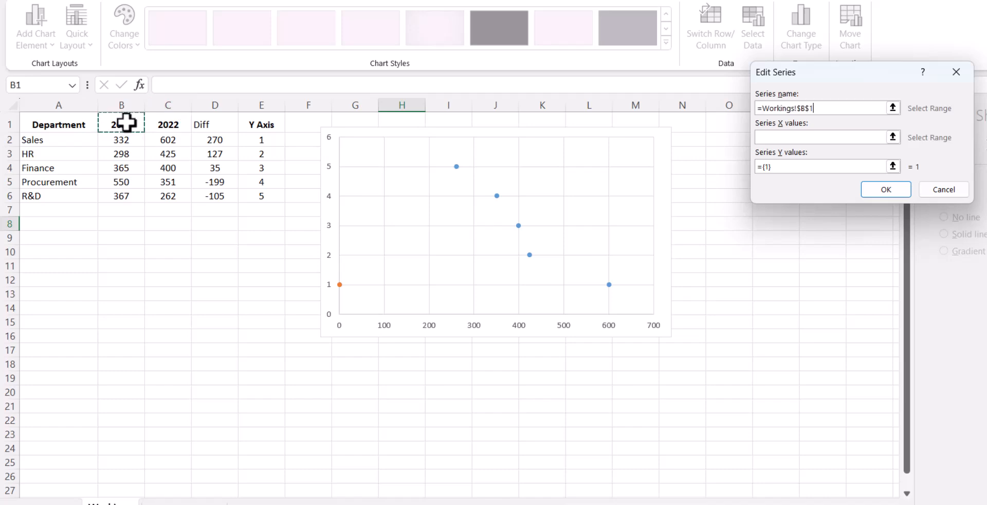
pyautogui.click(844, 137)
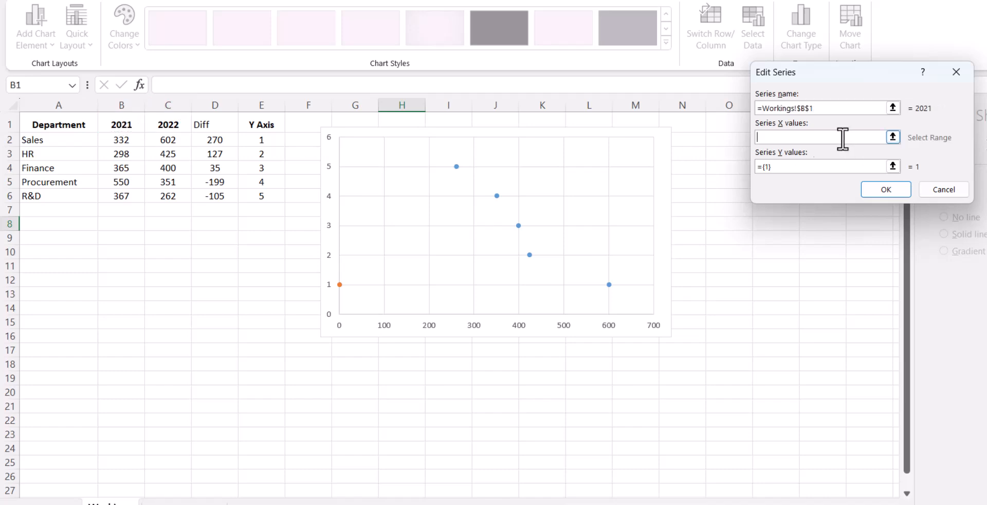
pyautogui.moveTo(134, 139); pyautogui.dragTo(134, 199)
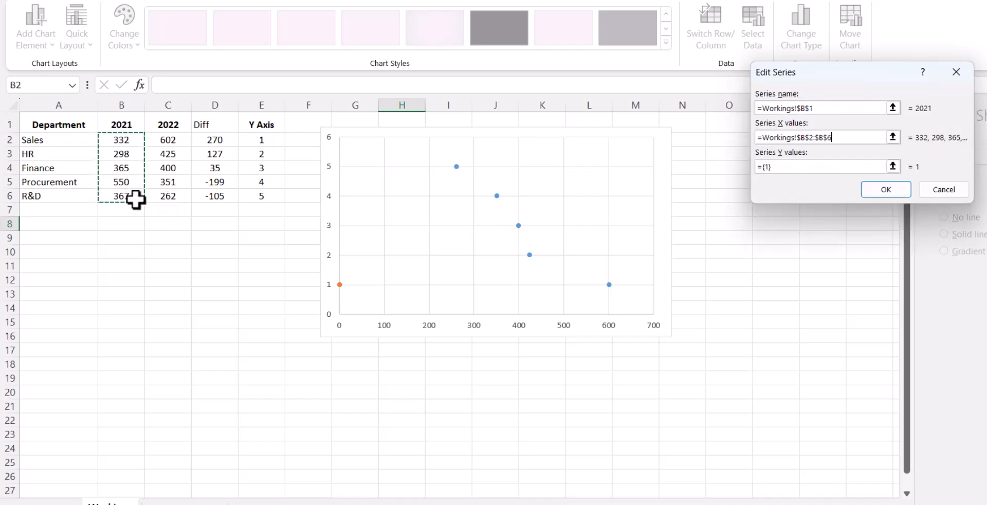
pyautogui.click(894, 166)
pyautogui.moveTo(268, 140); pyautogui.dragTo(268, 194)
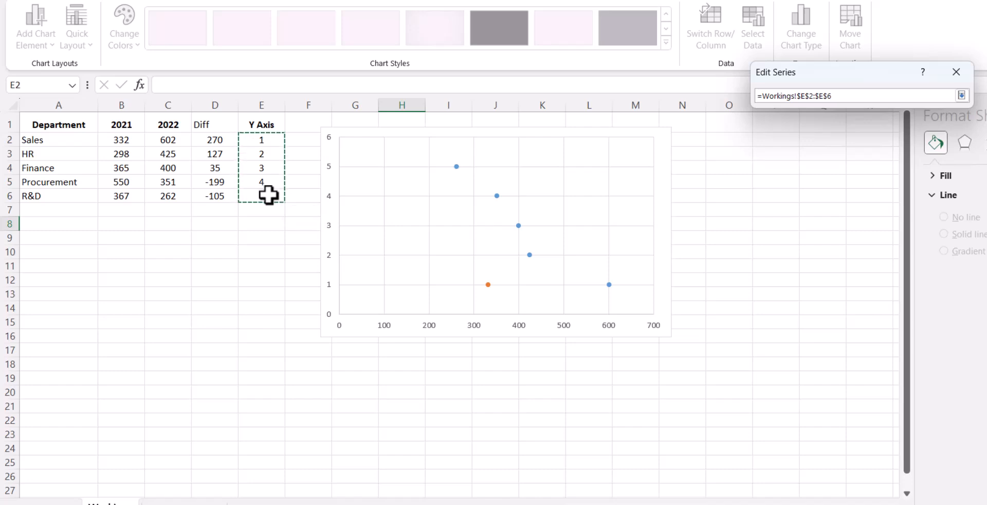
pyautogui.click(961, 95)
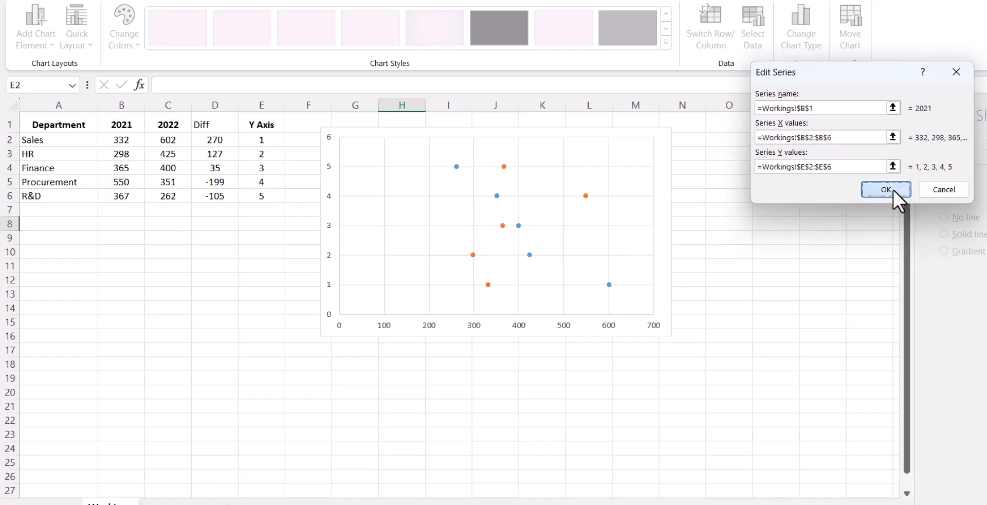
pyautogui.click(894, 190)
pyautogui.click(973, 238)
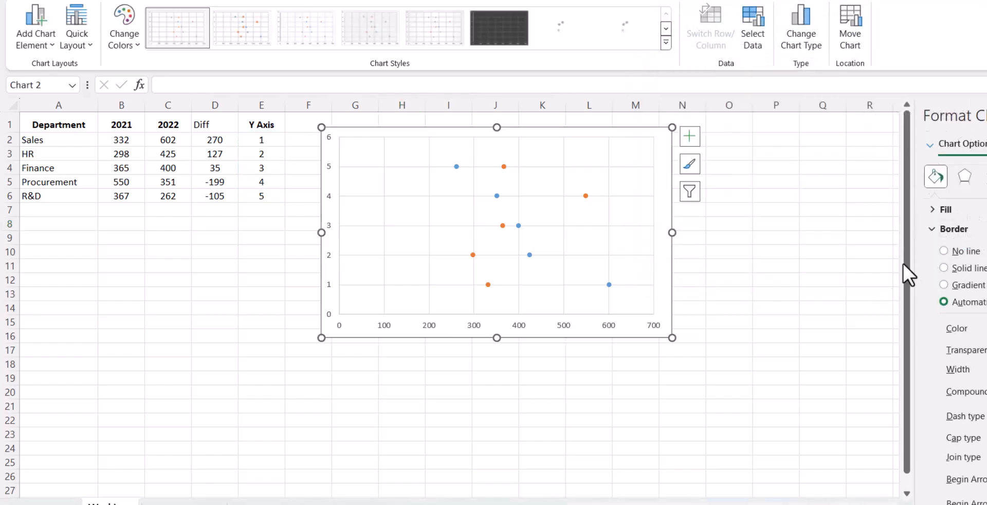
# Step: Delete the horizontal and vertical gridlines and the horizontal value axis from the scatter chart
pyautogui.click(805, 267)
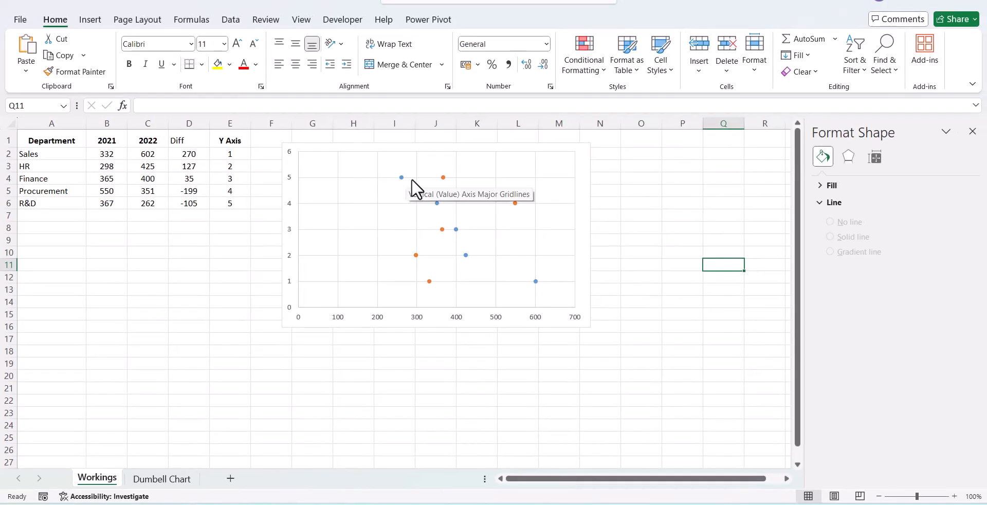
pyautogui.click(411, 178)
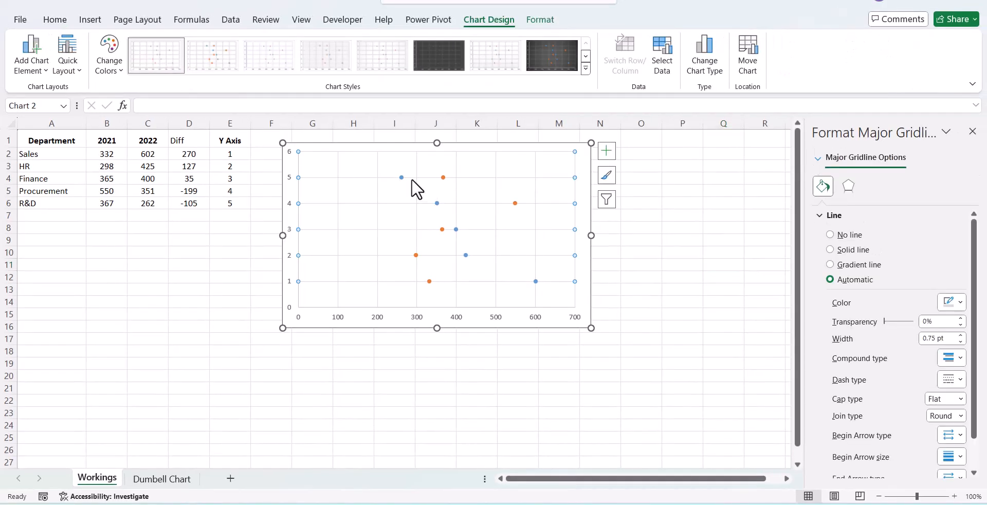
pyautogui.press('Escape')
pyautogui.click(378, 194)
pyautogui.press('Delete')
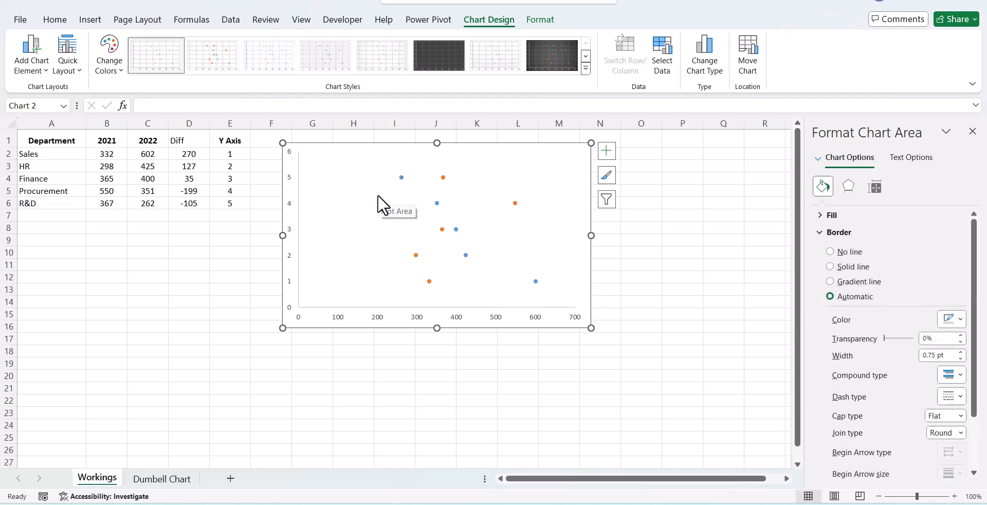
pyautogui.click(381, 317)
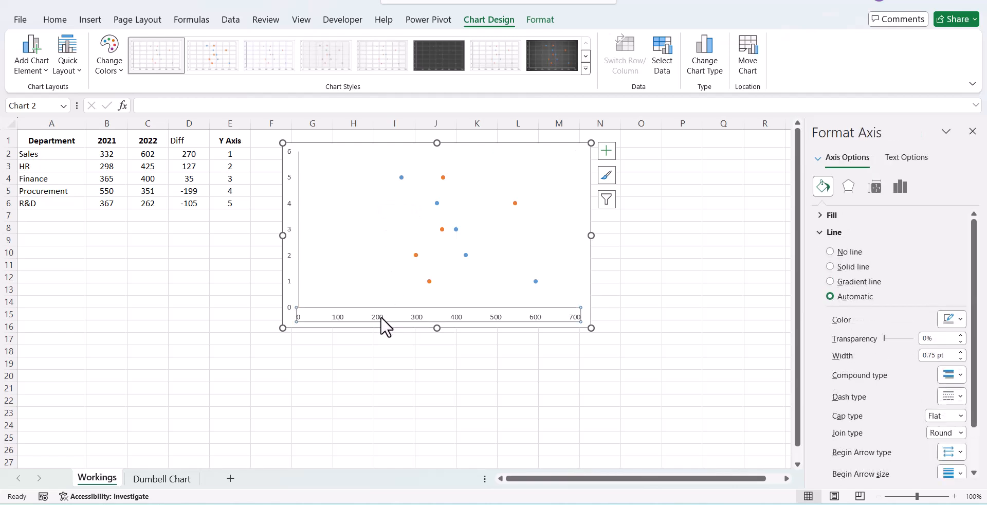
pyautogui.press('Delete')
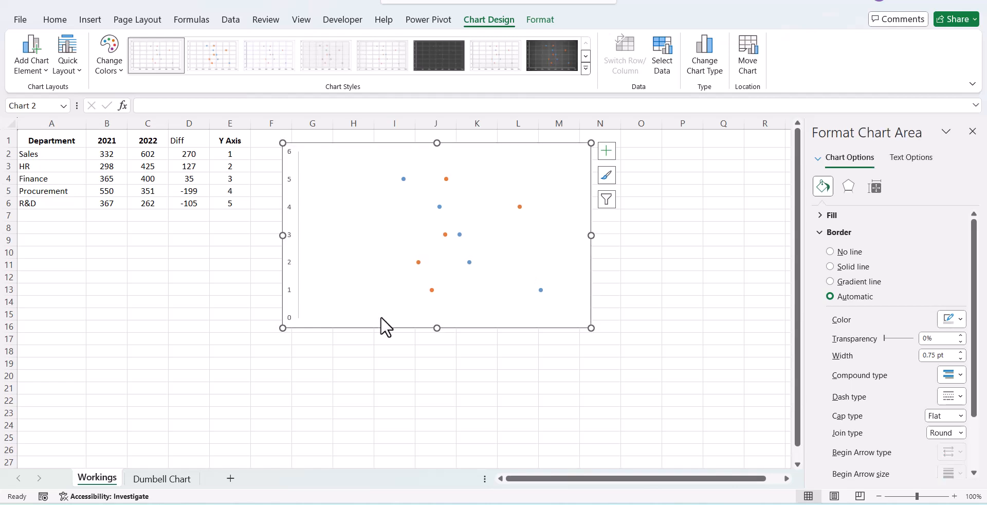
# Step: Add error bars to the 2022 series and delete its vertical error bars
pyautogui.moveTo(401, 181)
pyautogui.moveTo(447, 180)
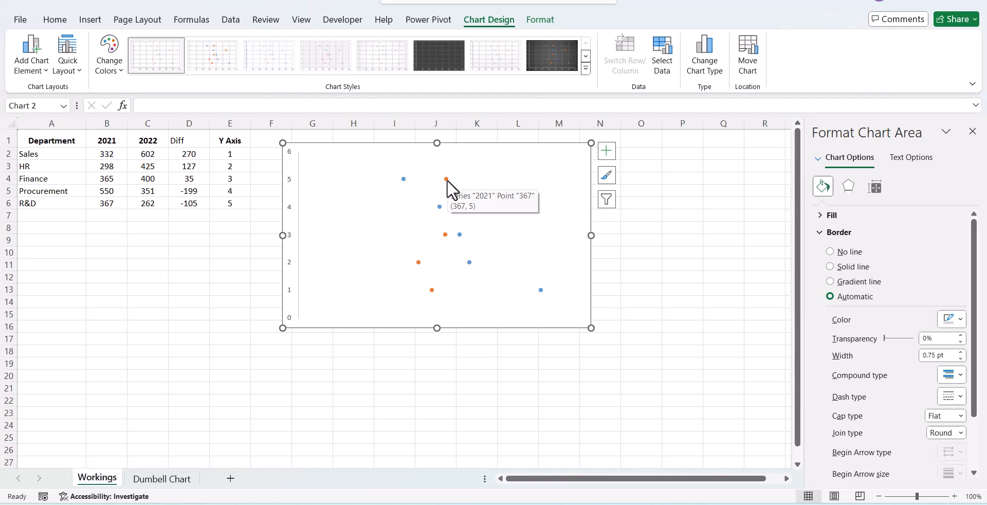
pyautogui.click(403, 179)
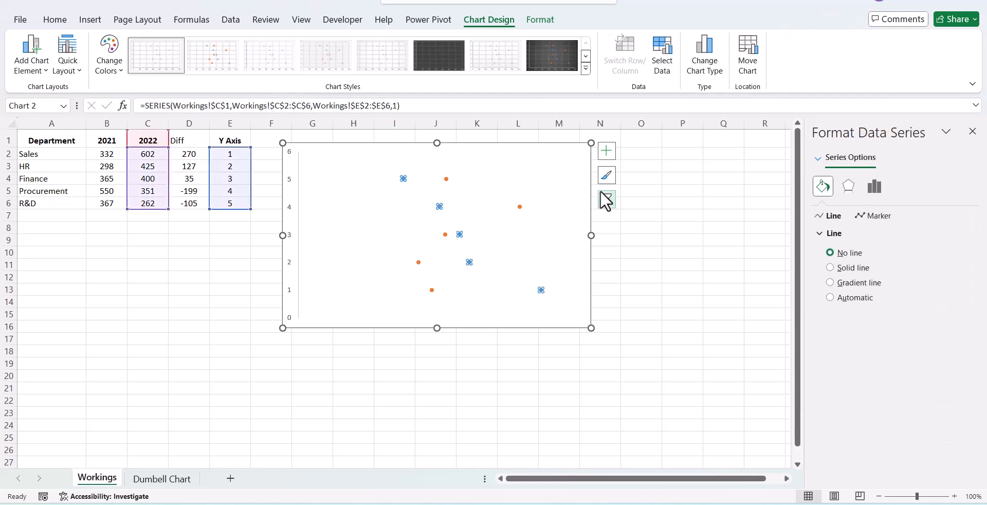
pyautogui.click(607, 152)
pyautogui.click(634, 216)
pyautogui.click(670, 334)
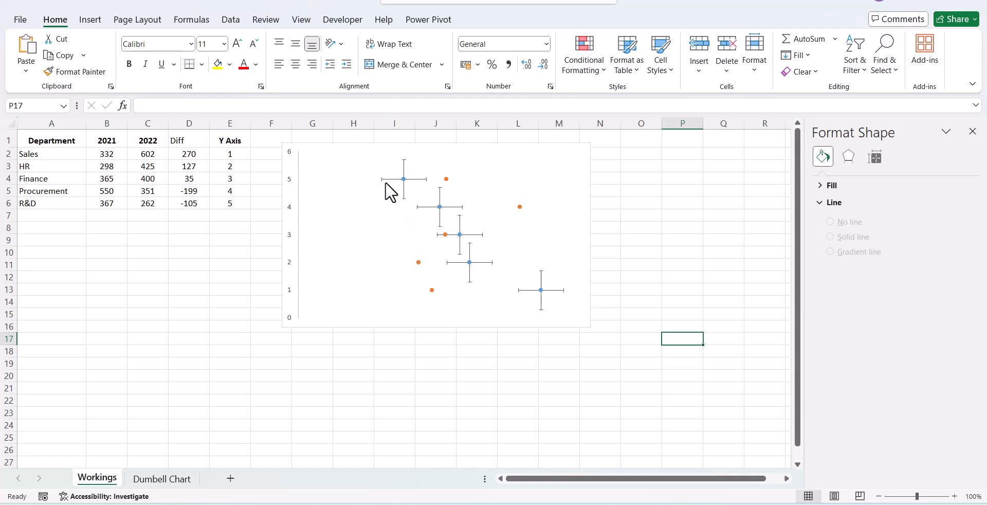
pyautogui.click(403, 188)
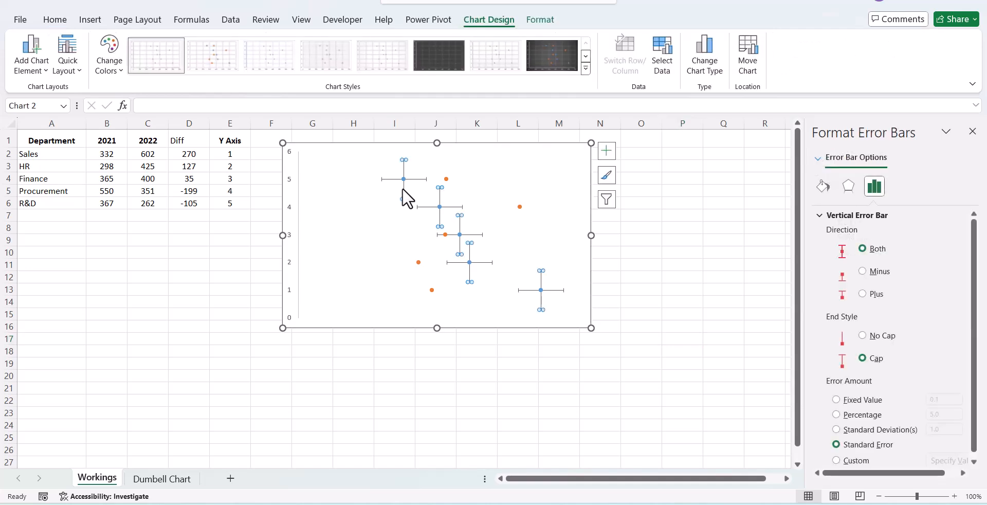
pyautogui.press('Delete')
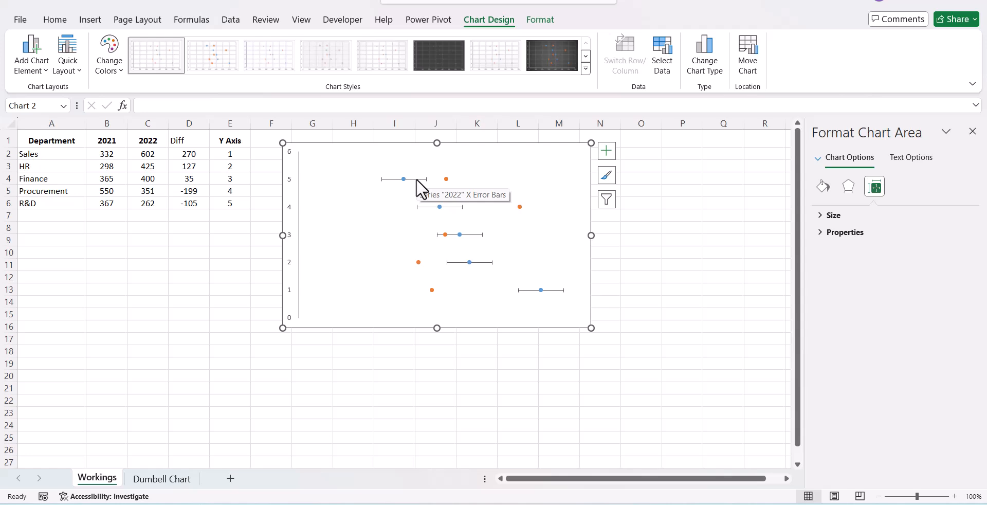
# Step: Set the 2022 series' horizontal error bars to No Cap with the Minus direction
pyautogui.click(416, 177)
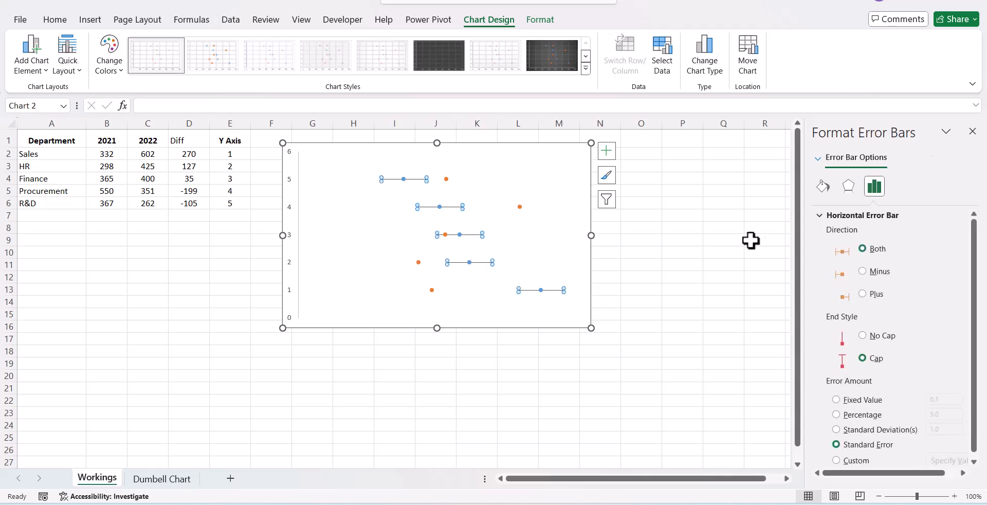
pyautogui.click(862, 337)
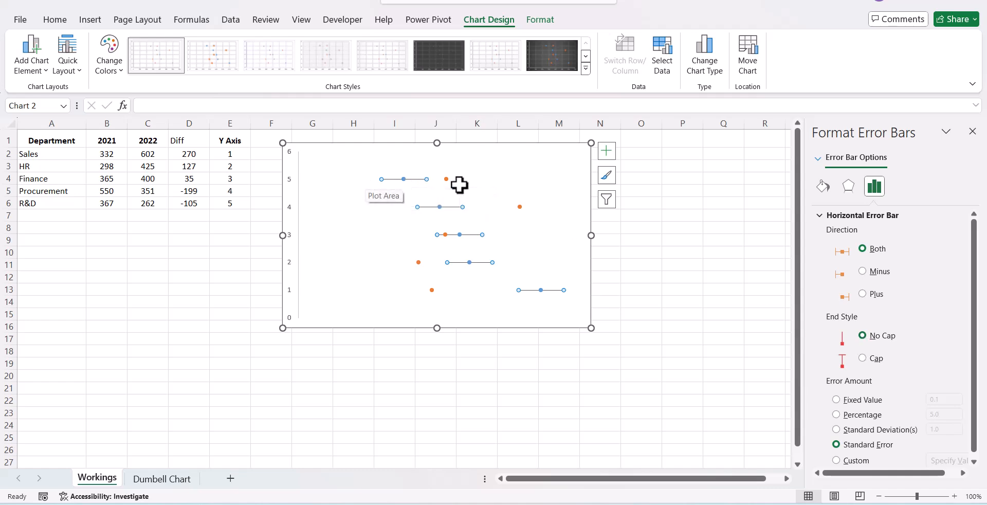
pyautogui.click(864, 271)
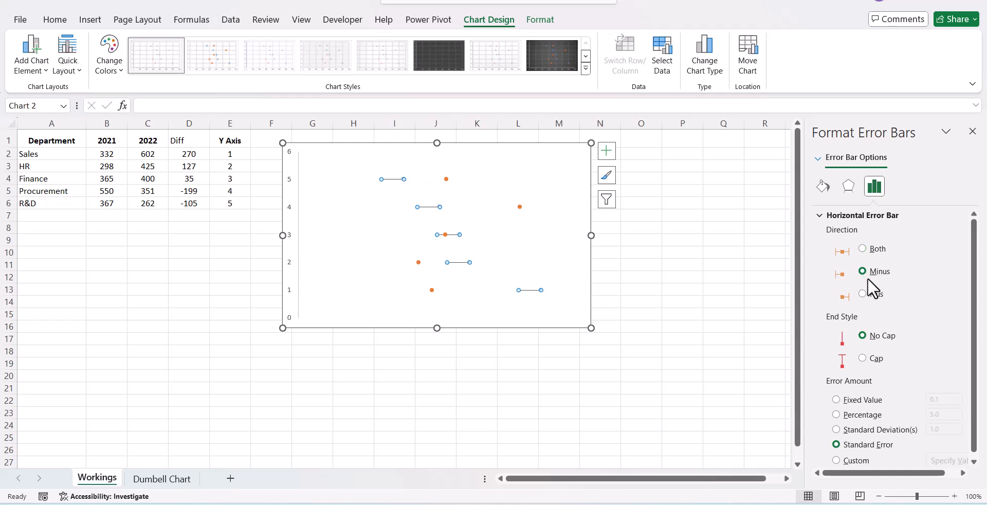
# Step: Give the horizontal error bars a custom negative error value from the Diff column, D2:D6
pyautogui.click(847, 456)
pyautogui.click(949, 456)
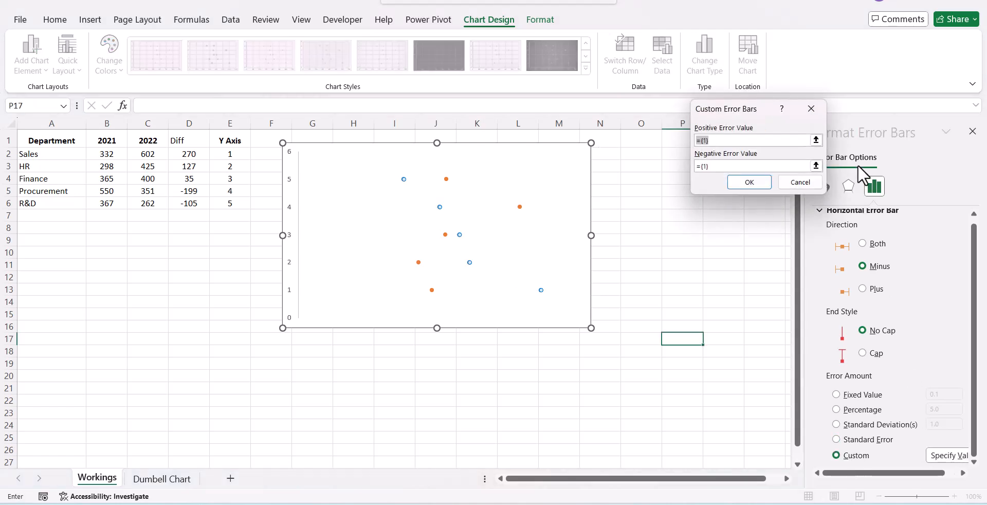
pyautogui.click(817, 168)
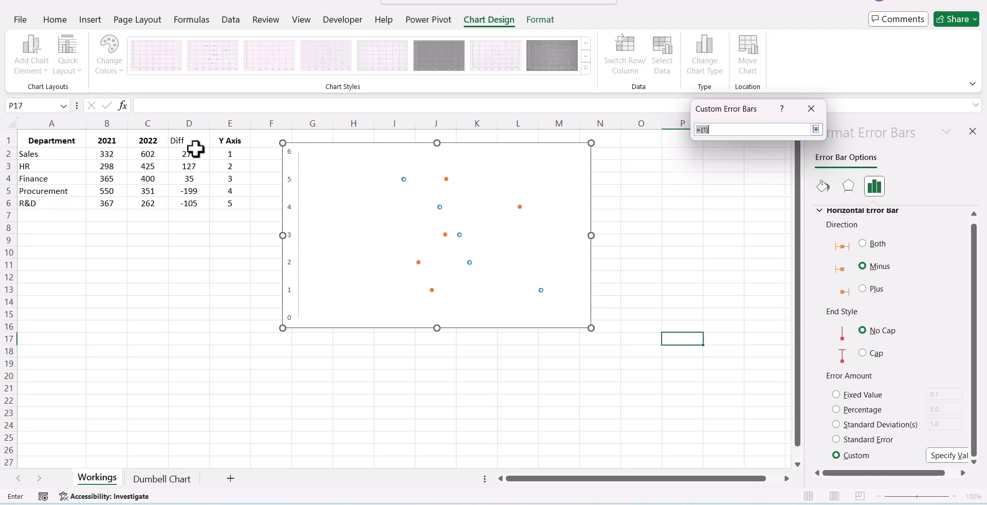
pyautogui.moveTo(198, 153); pyautogui.dragTo(194, 203)
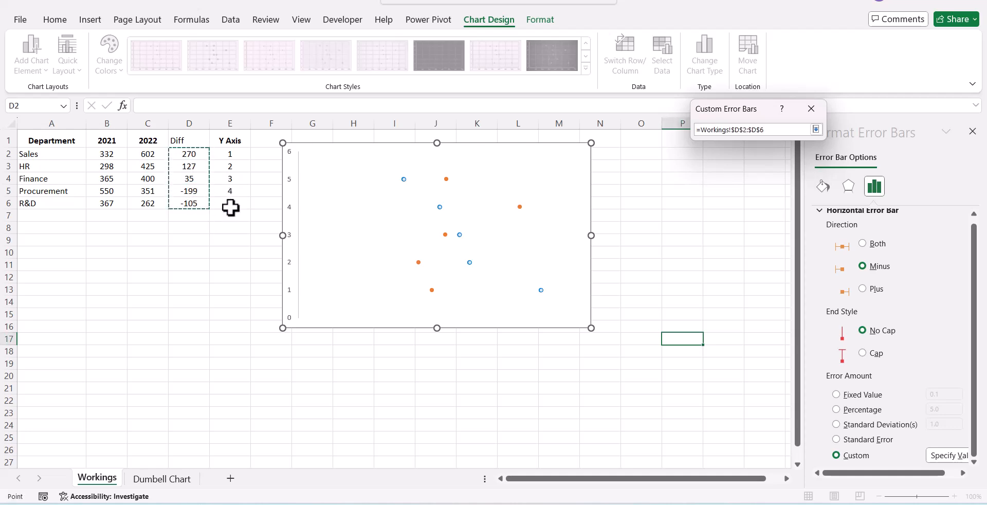
pyautogui.click(817, 129)
pyautogui.click(748, 182)
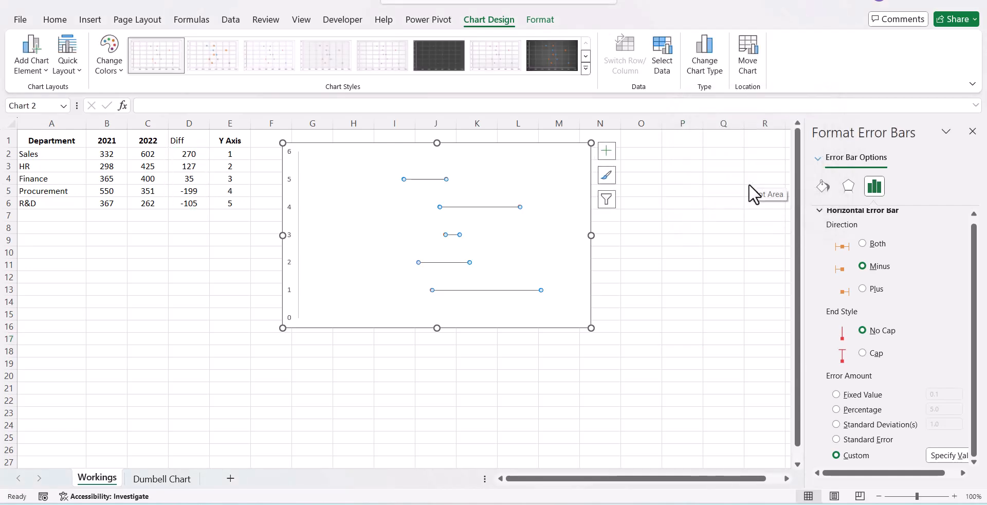
pyautogui.click(634, 263)
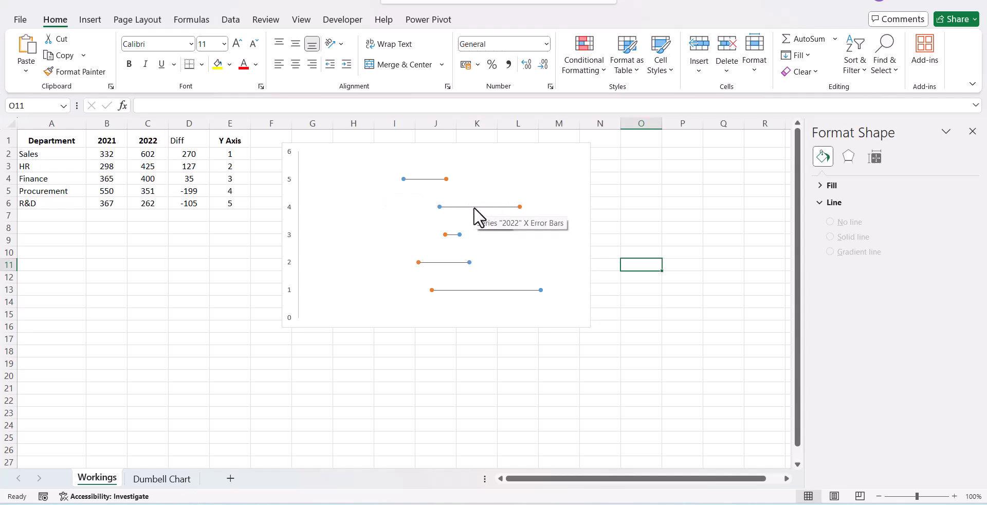
# Step: Switch the 2021 series to built-in markers and enlarge them
pyautogui.click(448, 178)
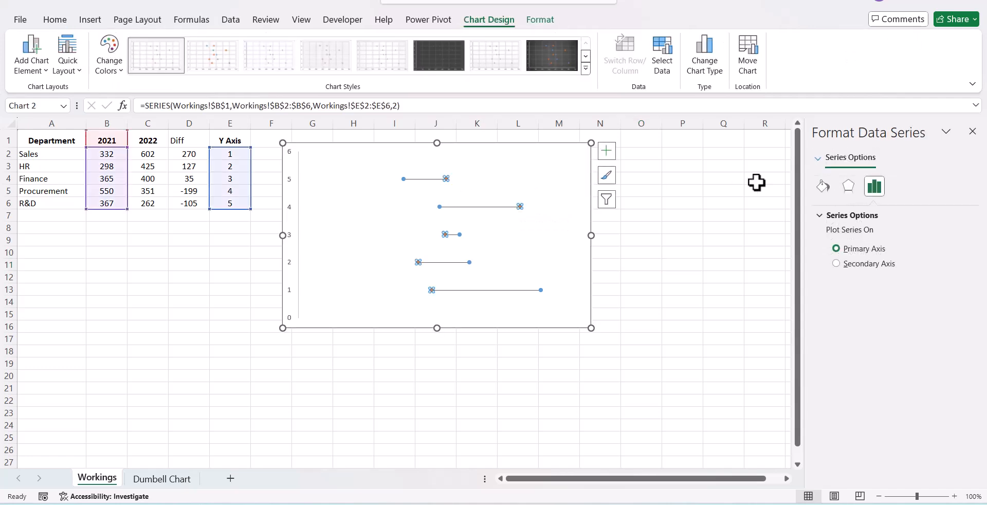
pyautogui.click(823, 186)
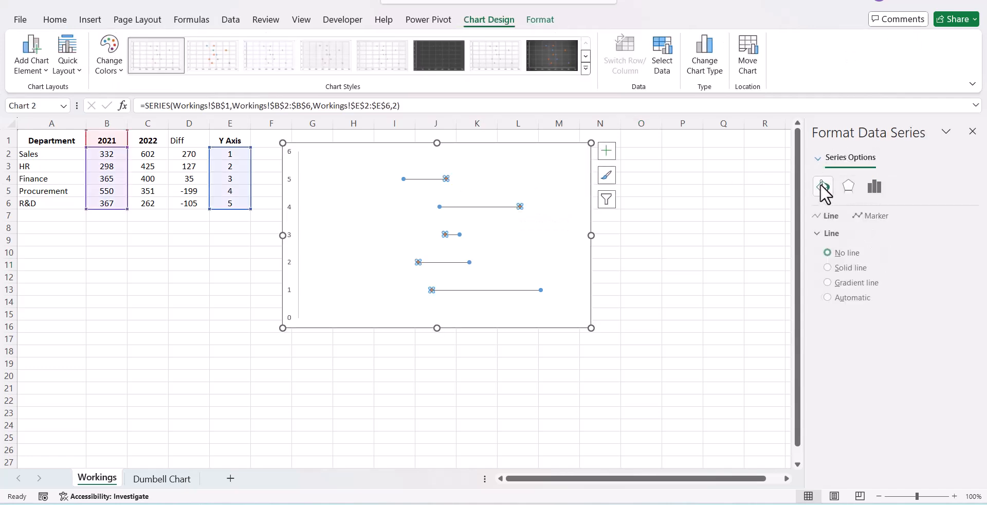
pyautogui.click(877, 217)
pyautogui.click(819, 233)
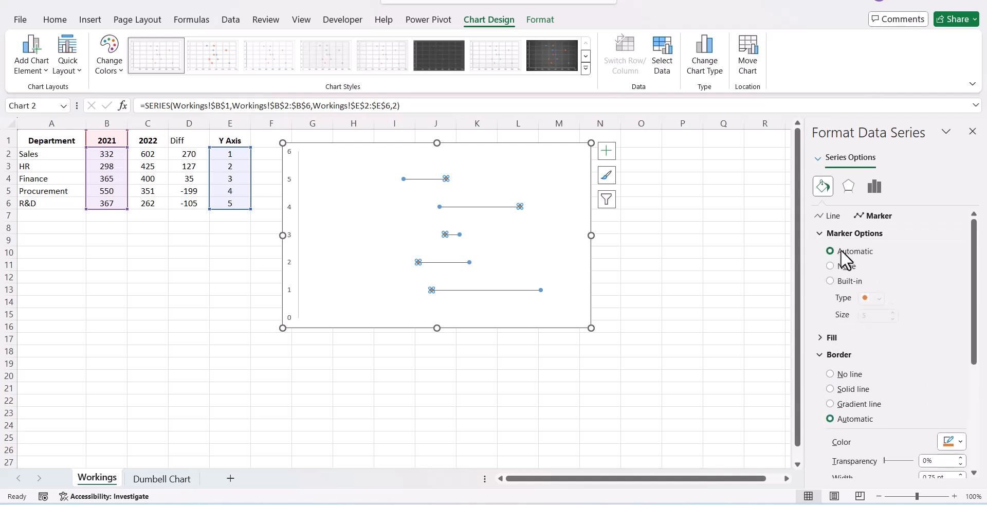
pyautogui.click(830, 281)
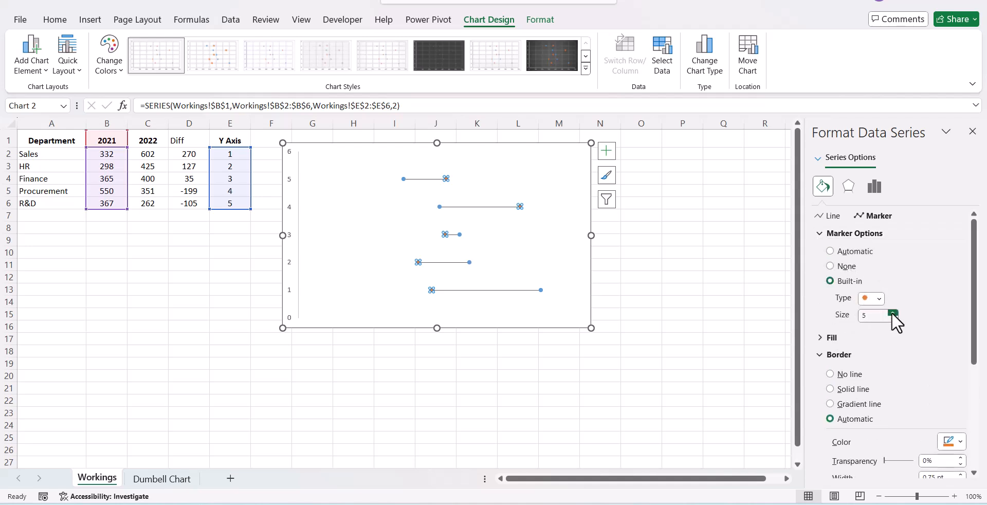
pyautogui.click(893, 312)
pyautogui.click(893, 313)
pyautogui.click(893, 312)
pyautogui.click(893, 312)
pyautogui.click(893, 312)
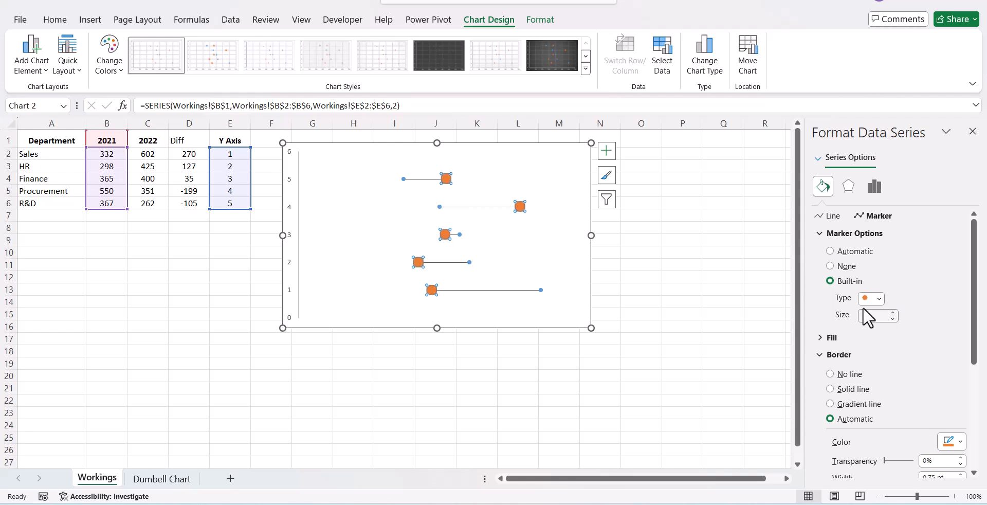
# Step: Switch the 2022 series to built-in markers with size 12
pyautogui.click(403, 180)
pyautogui.click(842, 283)
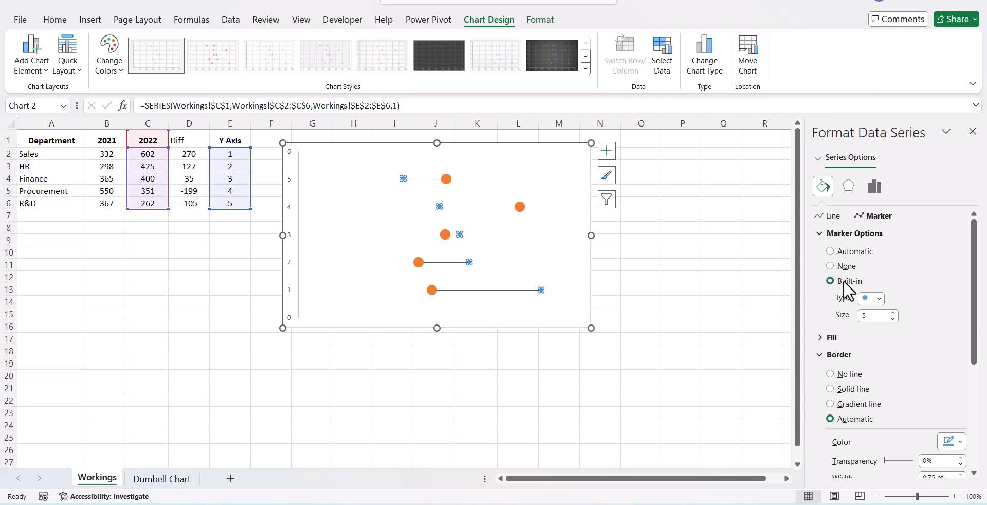
pyautogui.click(885, 316)
pyautogui.moveTo(883, 316); pyautogui.dragTo(852, 323)
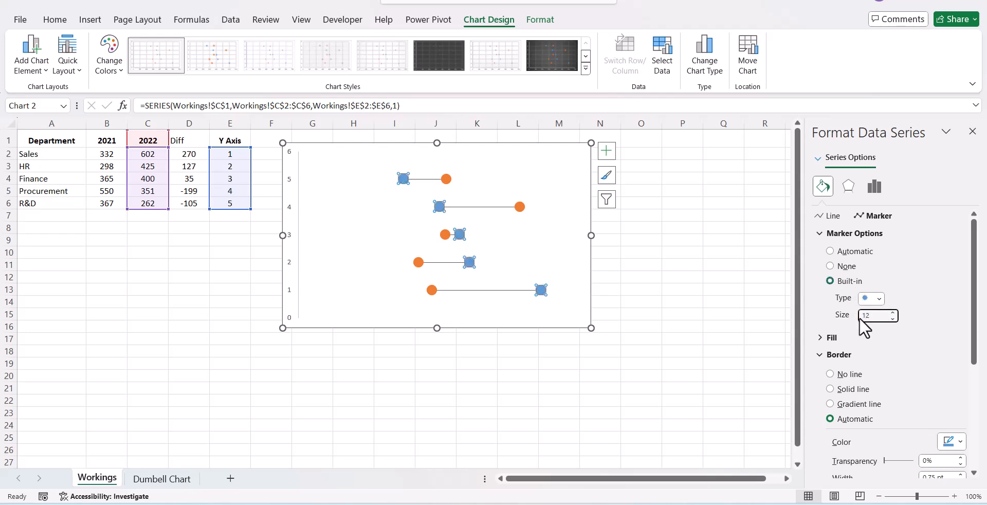
pyautogui.click(619, 366)
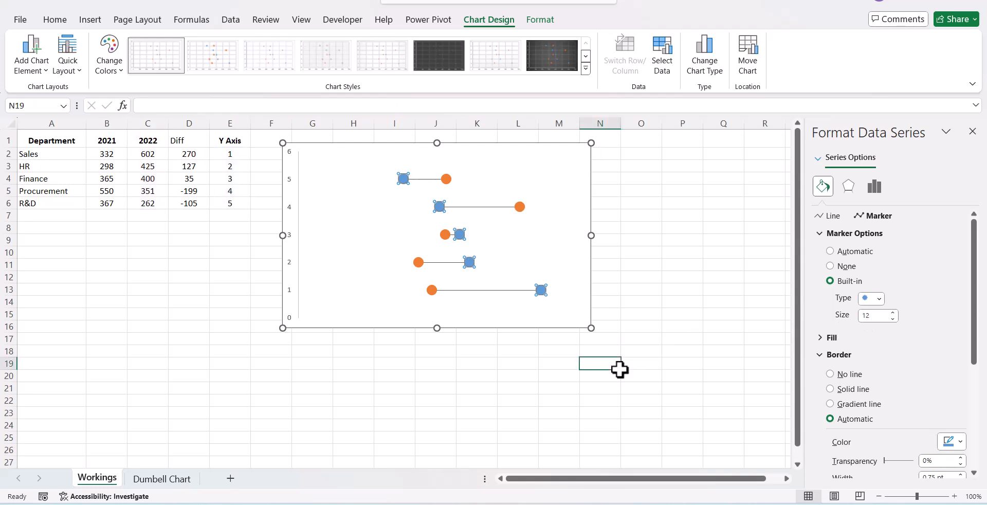
# Step: Format the horizontal error bars as black lines with a width of 2 pt
pyautogui.click(502, 290)
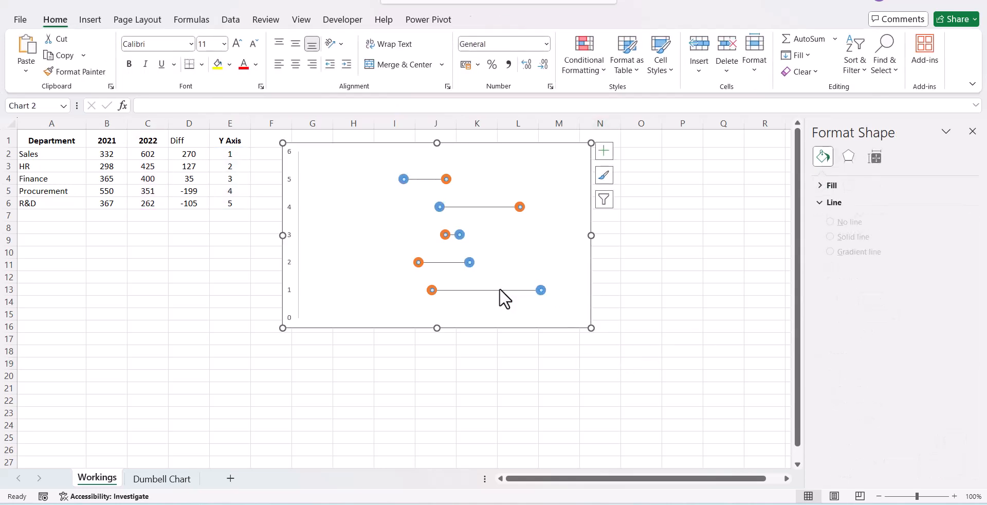
pyautogui.click(502, 290)
pyautogui.click(822, 187)
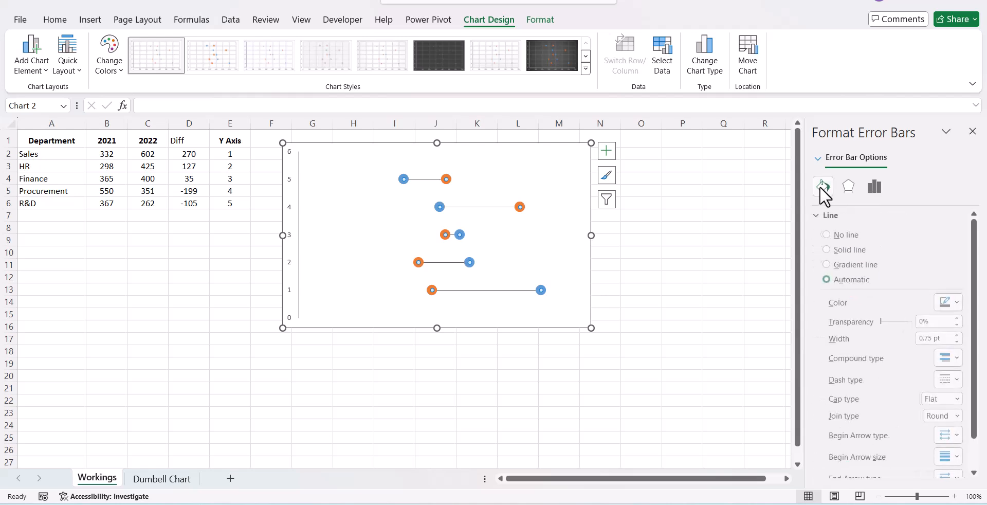
pyautogui.click(960, 303)
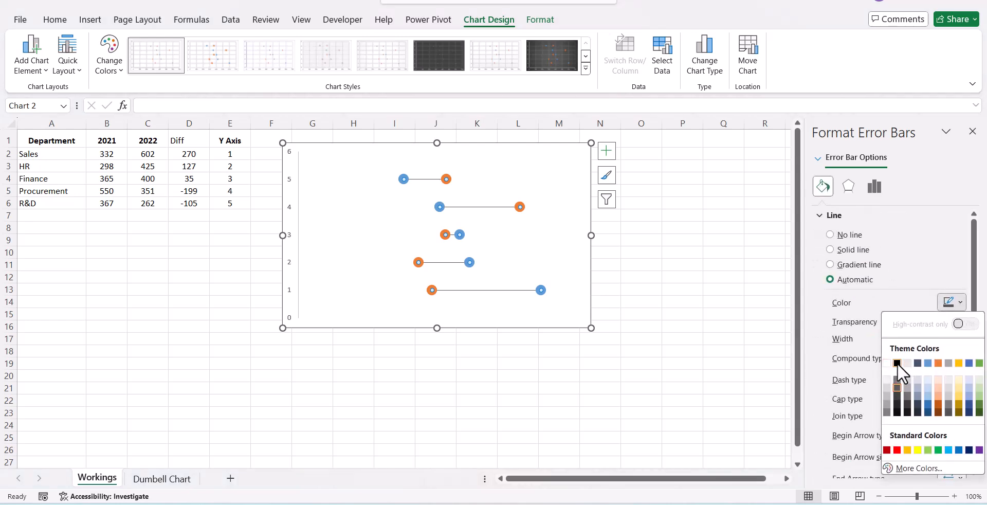
pyautogui.click(897, 363)
pyautogui.click(960, 335)
pyautogui.click(960, 335)
pyautogui.click(960, 335)
pyautogui.click(960, 335)
pyautogui.click(960, 335)
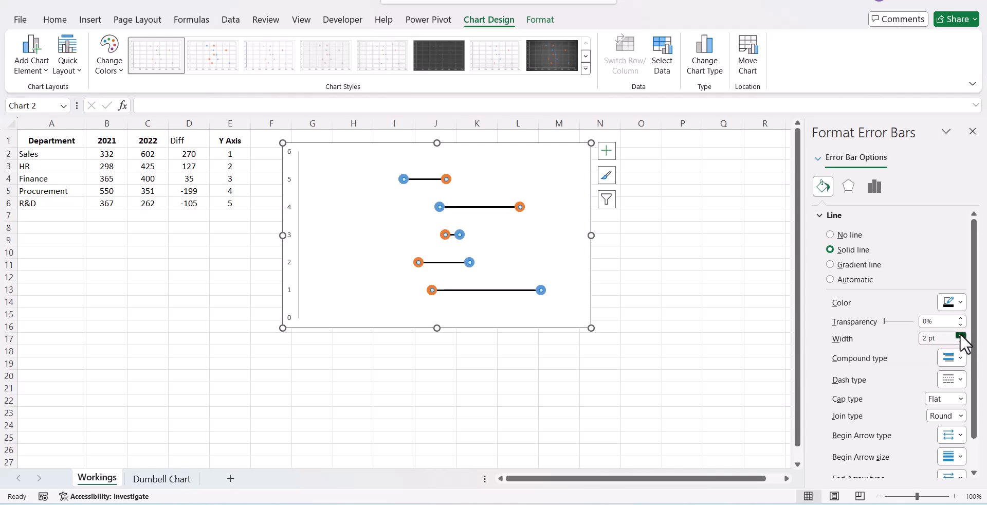
pyautogui.click(718, 319)
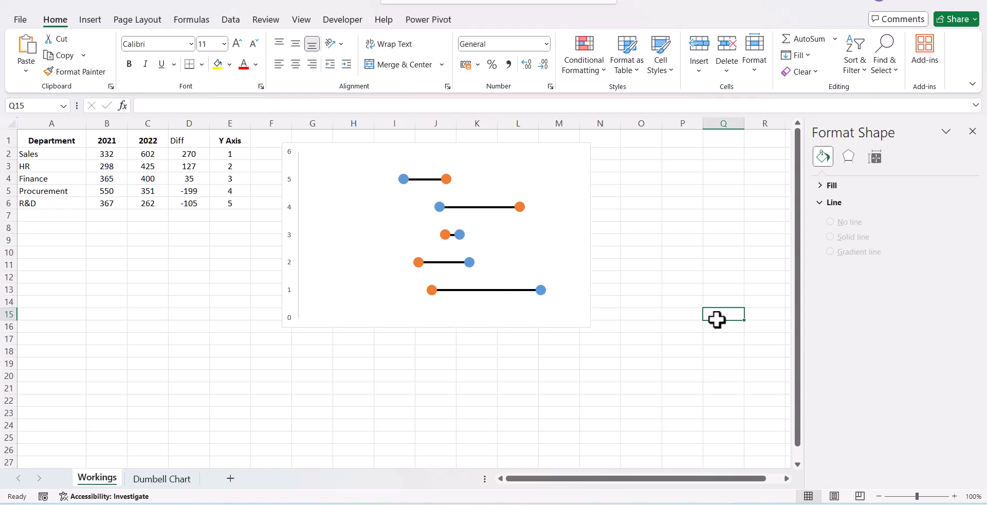
# Step: Fill the 2021 series markers with standard red
pyautogui.click(520, 207)
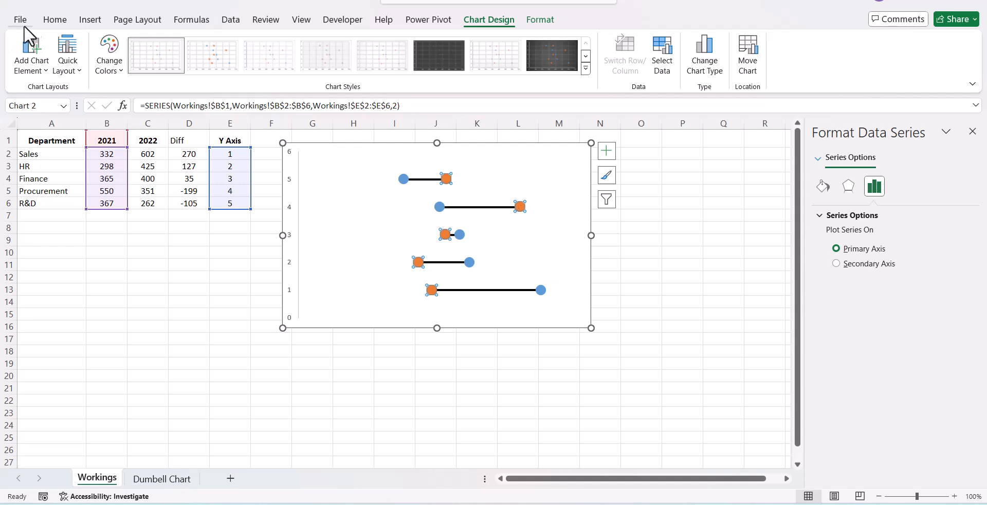
pyautogui.click(51, 21)
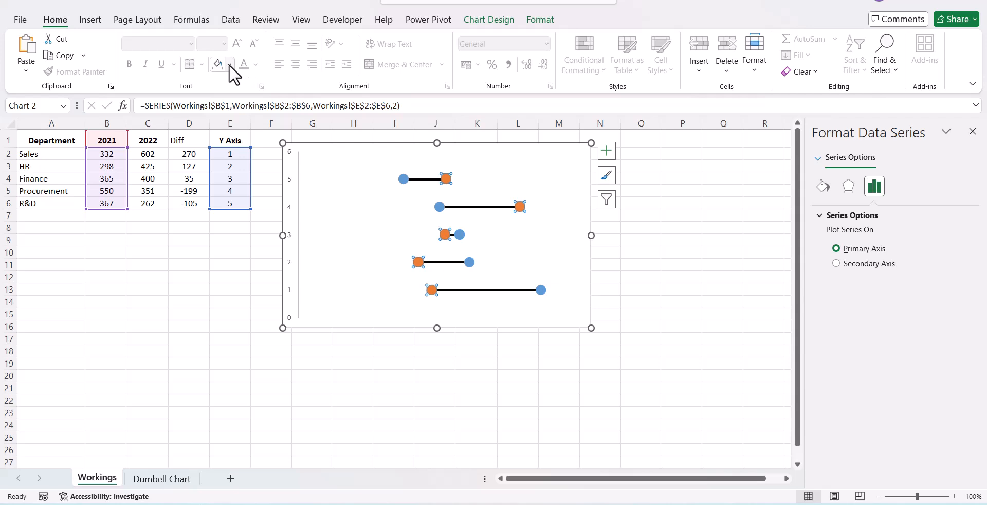
pyautogui.click(229, 64)
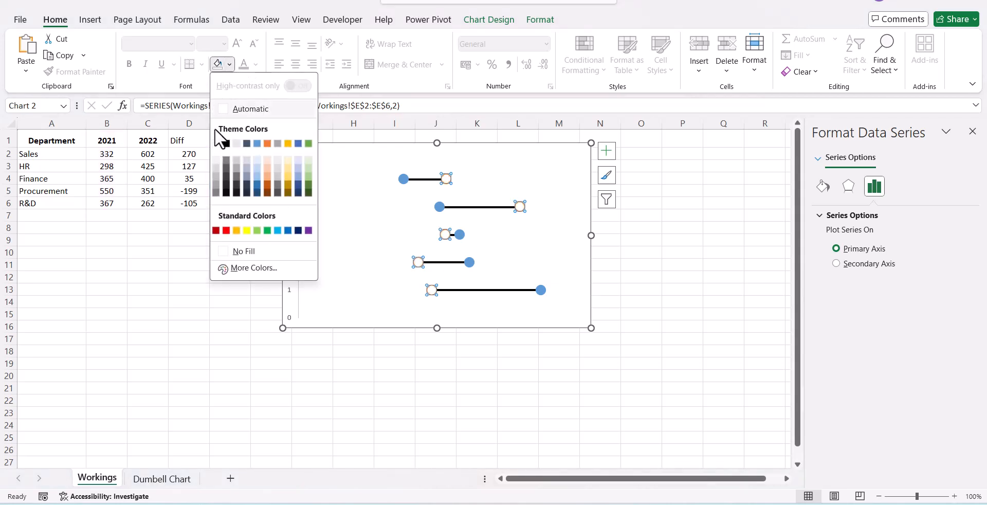
pyautogui.click(226, 231)
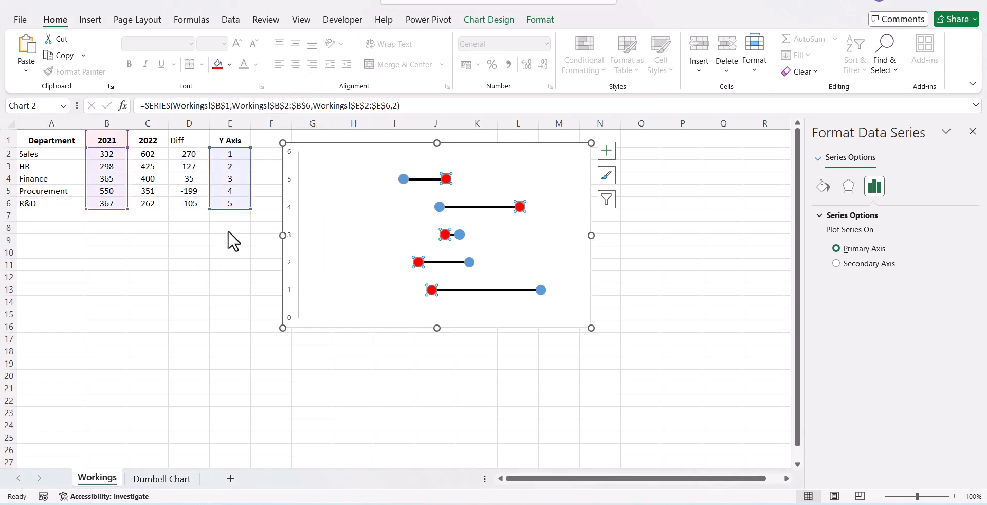
# Step: Fill the 2022 series markers with standard green
pyautogui.click(227, 289)
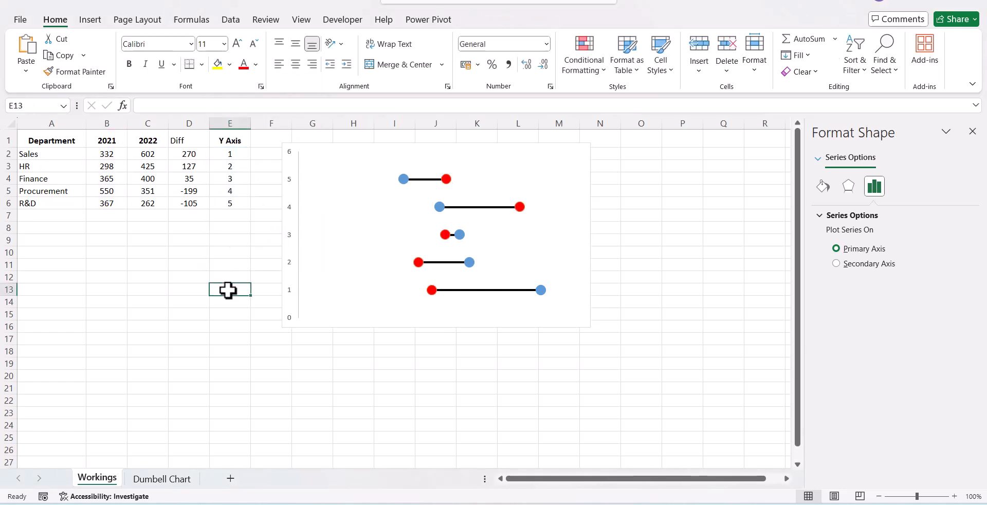
pyautogui.click(403, 178)
pyautogui.click(229, 65)
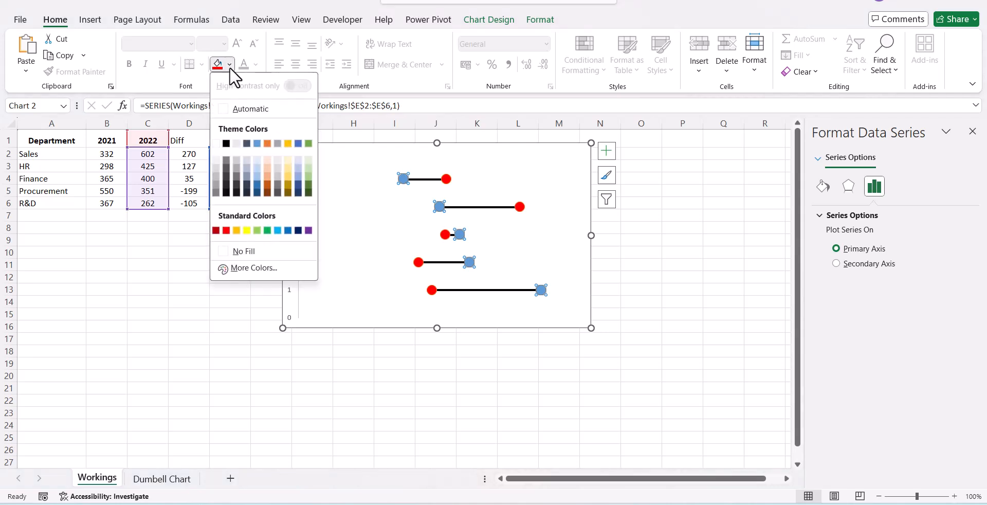
pyautogui.click(264, 232)
pyautogui.click(229, 302)
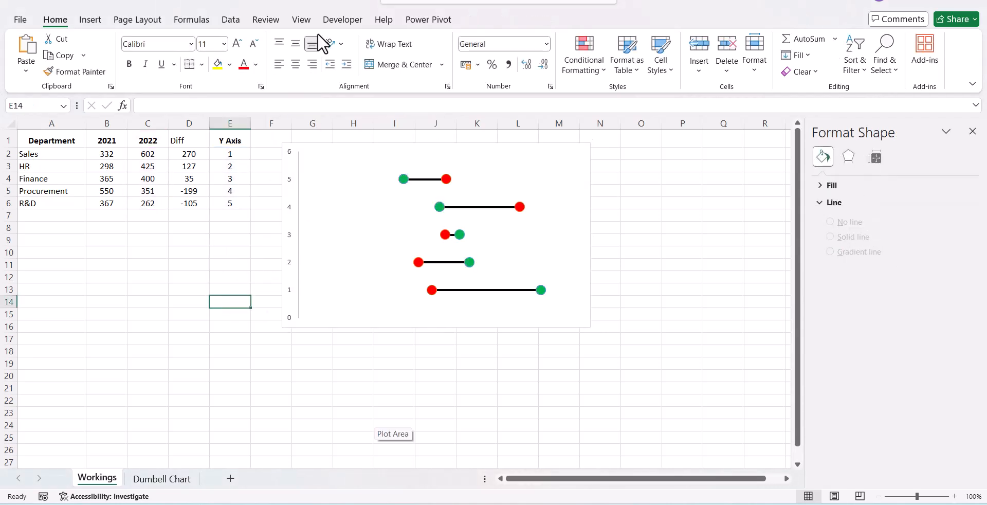
# Step: Check the finished example on the Dumbell Chart sheet and return to the Workings sheet
pyautogui.click(189, 479)
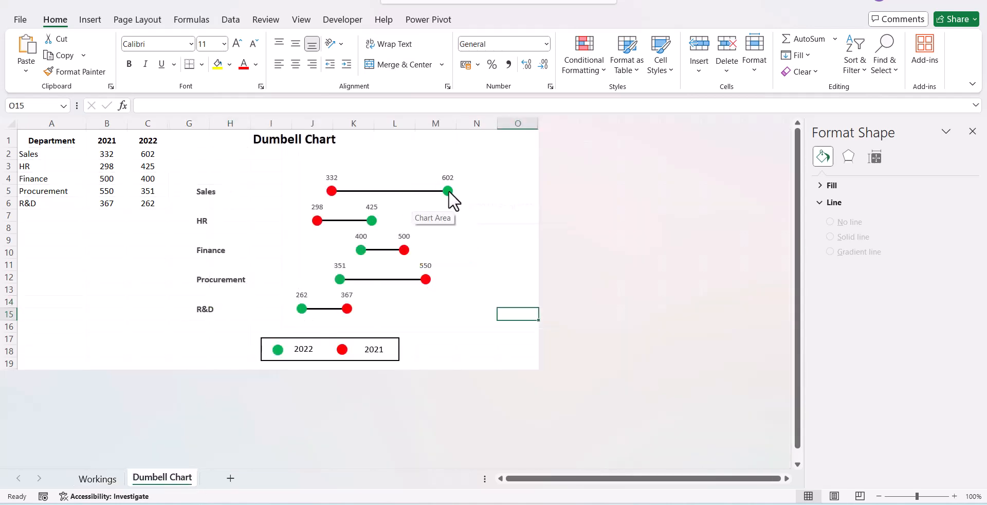
pyautogui.click(92, 481)
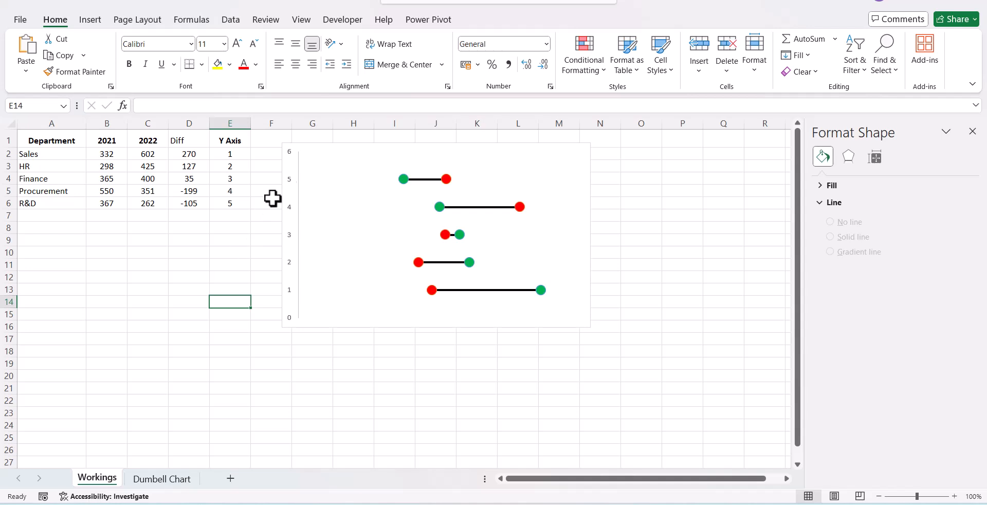
pyautogui.click(308, 151)
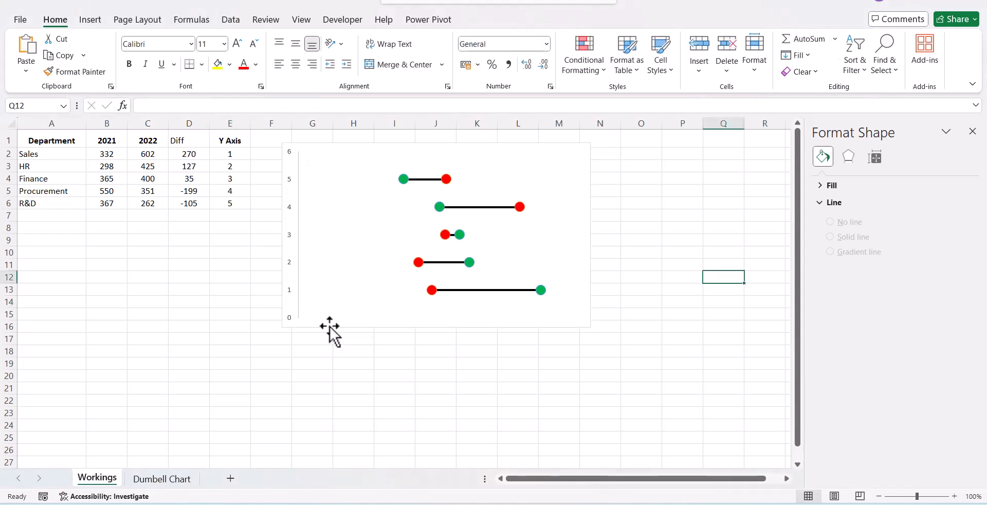
# Step: Set the chart's vertical axis to show its values in reverse order
pyautogui.click(329, 325)
pyautogui.click(291, 294)
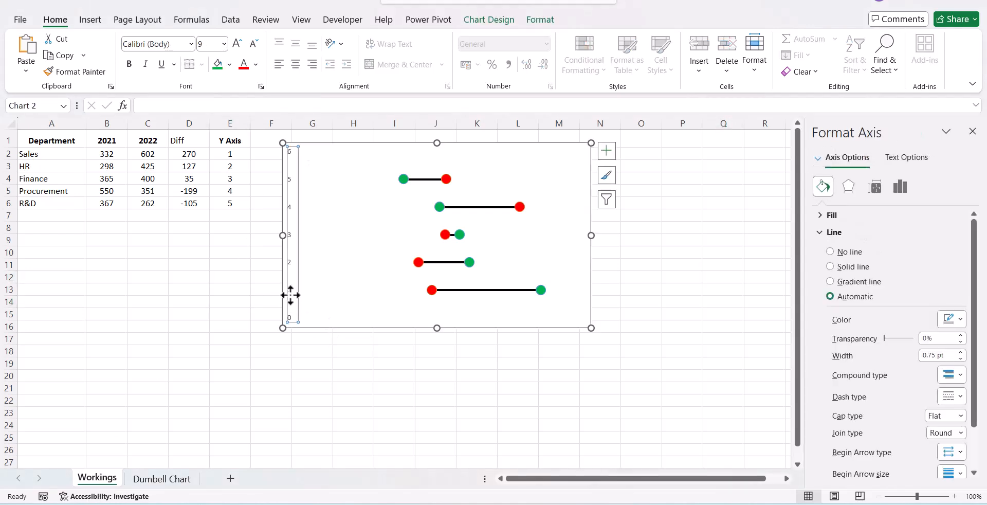
pyautogui.rightClick(291, 295)
pyautogui.click(373, 459)
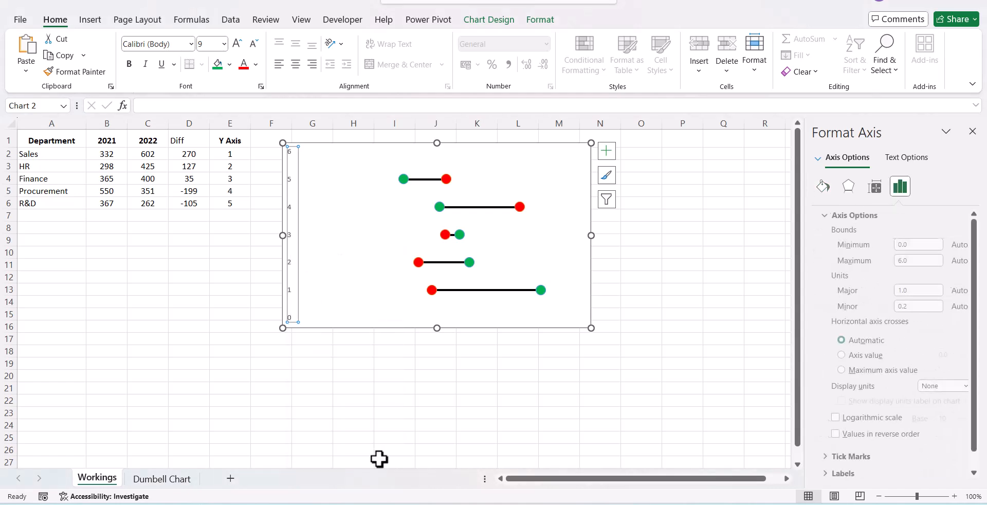
pyautogui.click(830, 434)
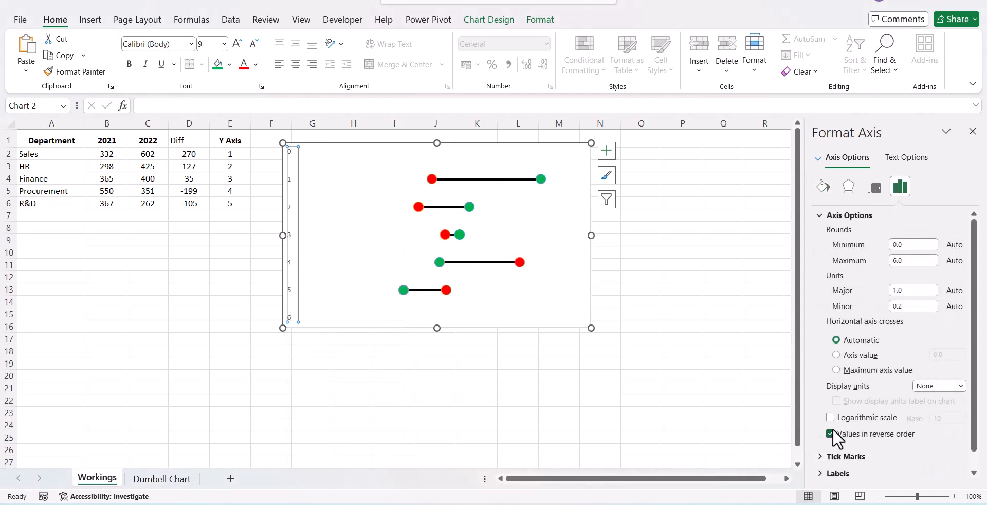
pyautogui.click(693, 371)
# Step: Add data labels to the red 2021 series markers
pyautogui.moveTo(537, 183)
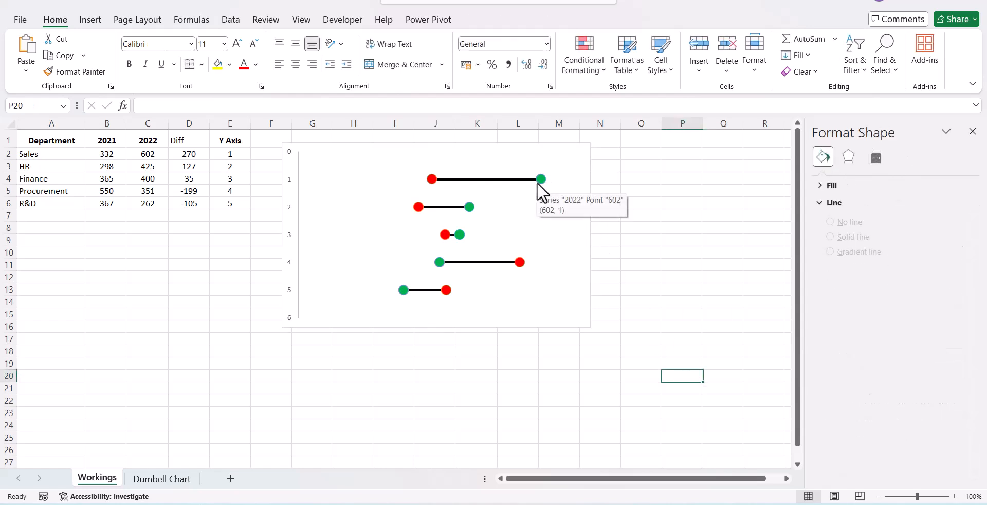
pyautogui.moveTo(434, 181)
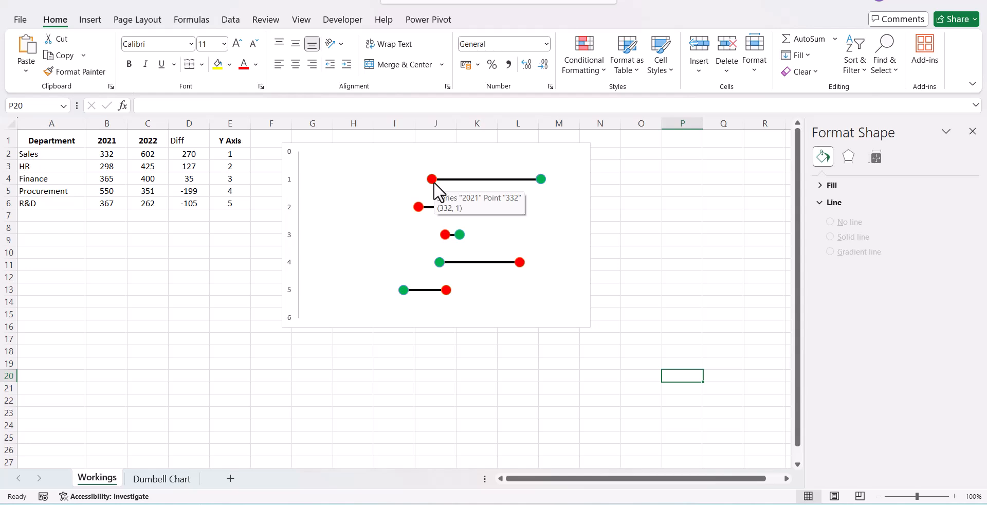
pyautogui.click(430, 179)
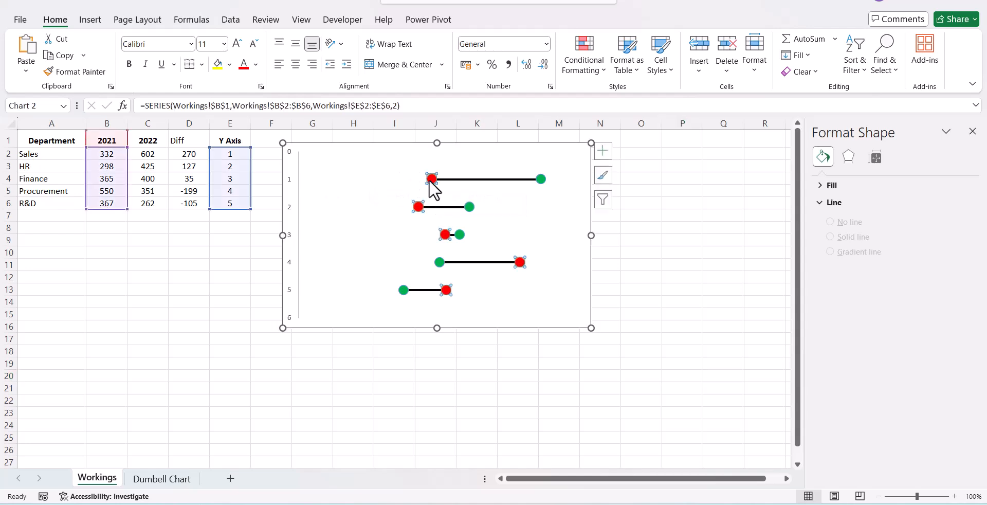
pyautogui.rightClick(429, 180)
pyautogui.click(486, 284)
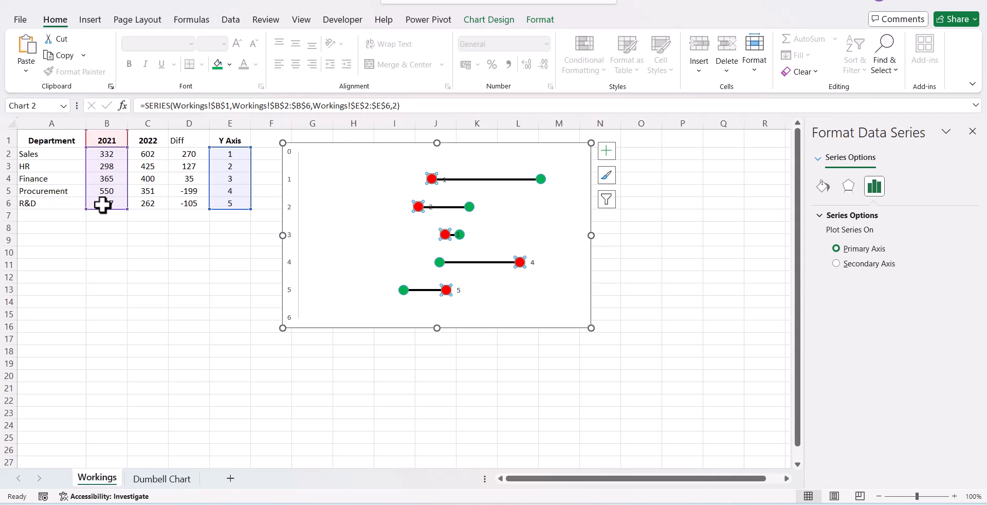
# Step: Make the 2021 data labels show the cells B2:B6 instead of the Y value, and place them above the markers
pyautogui.click(444, 180)
pyautogui.rightClick(446, 180)
pyautogui.click(527, 345)
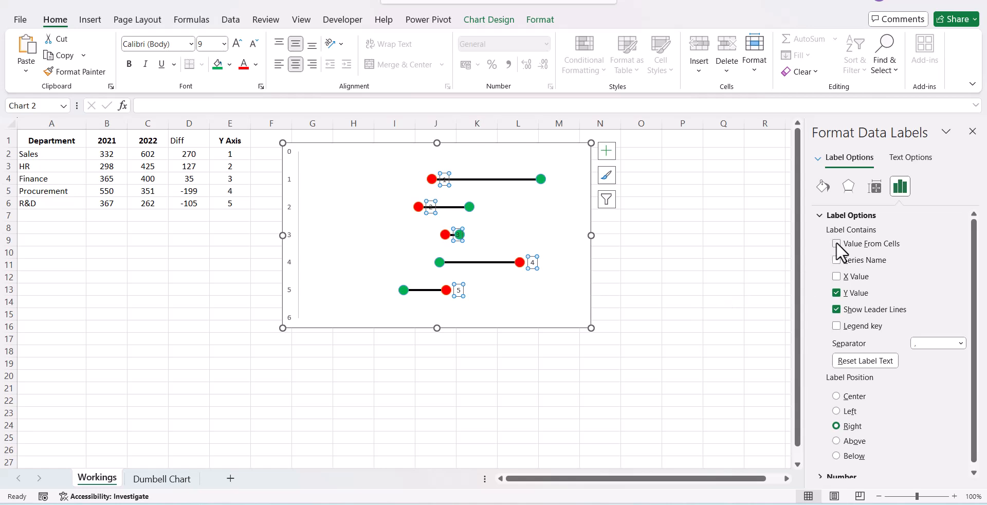
pyautogui.click(837, 243)
pyautogui.moveTo(119, 160); pyautogui.dragTo(107, 204)
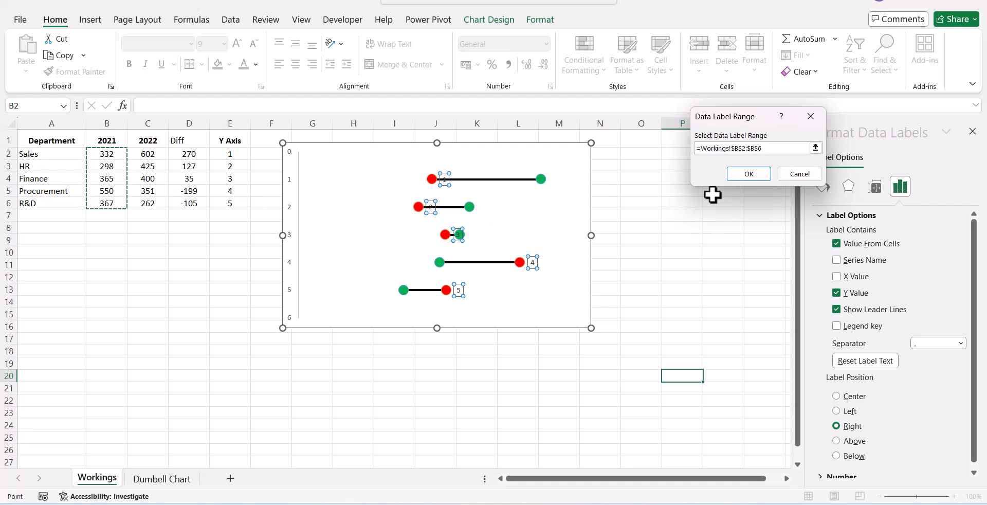
pyautogui.click(743, 175)
pyautogui.click(838, 302)
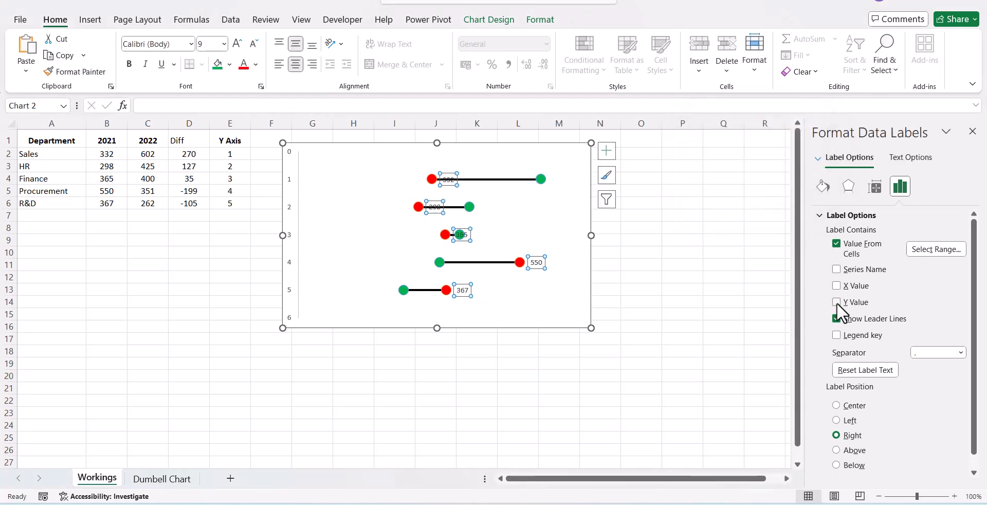
pyautogui.click(837, 450)
pyautogui.click(686, 400)
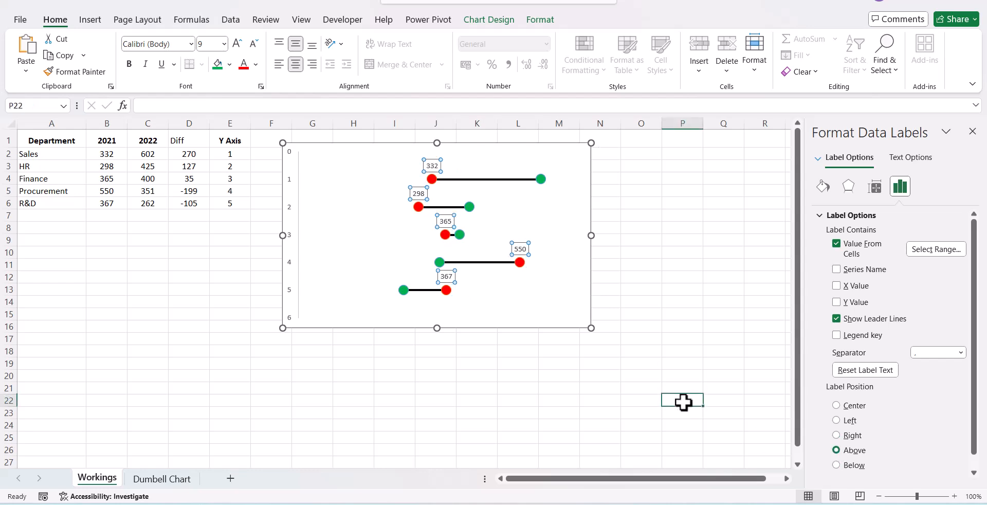
# Step: Add data labels to the green 2022 series markers
pyautogui.click(541, 179)
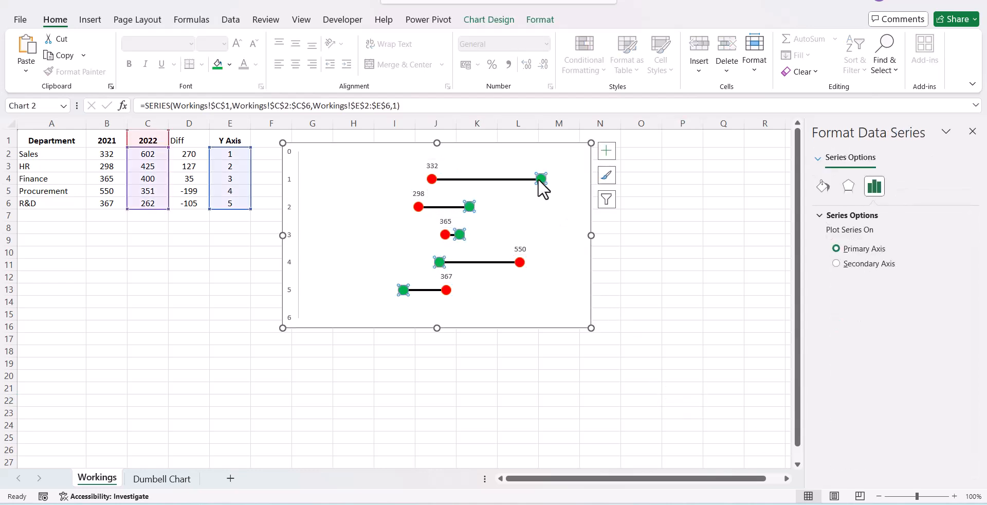
pyautogui.rightClick(540, 179)
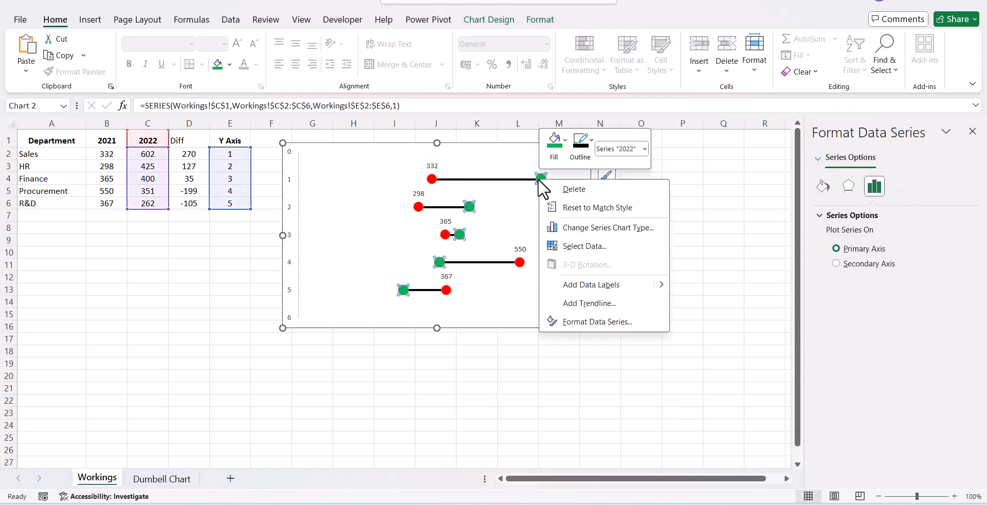
pyautogui.click(593, 289)
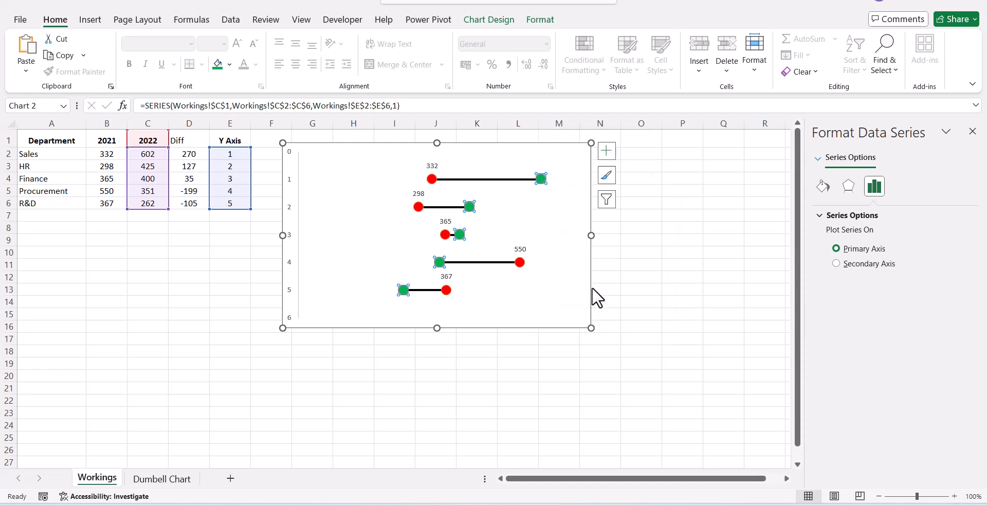
# Step: Make the 2022 data labels show the cells C2:C6 instead of the Y value, and place them above the markers
pyautogui.click(555, 181)
pyautogui.rightClick(558, 181)
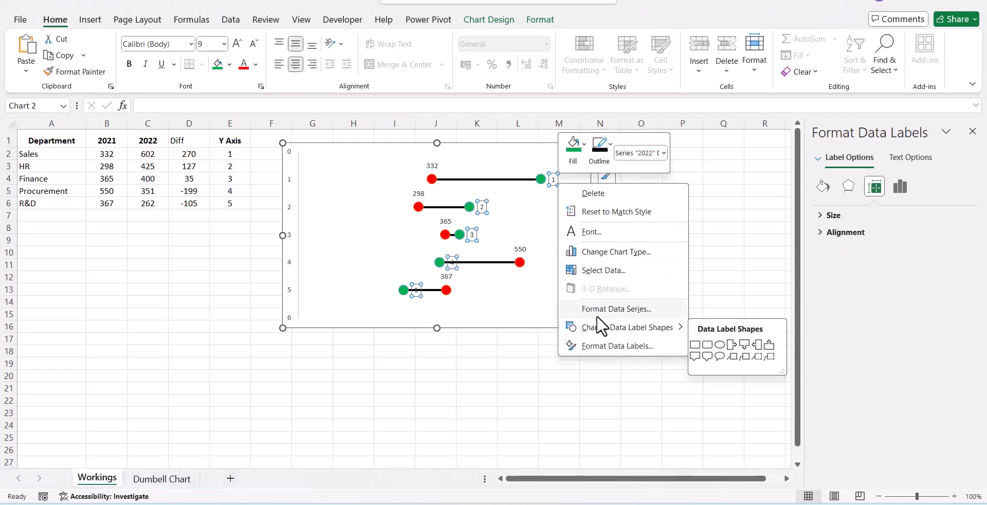
pyautogui.click(597, 346)
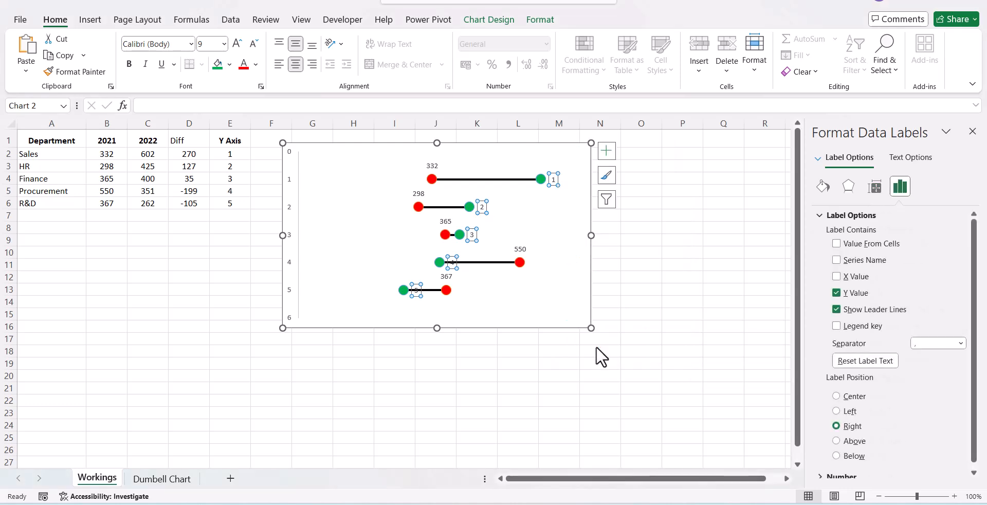
pyautogui.click(837, 243)
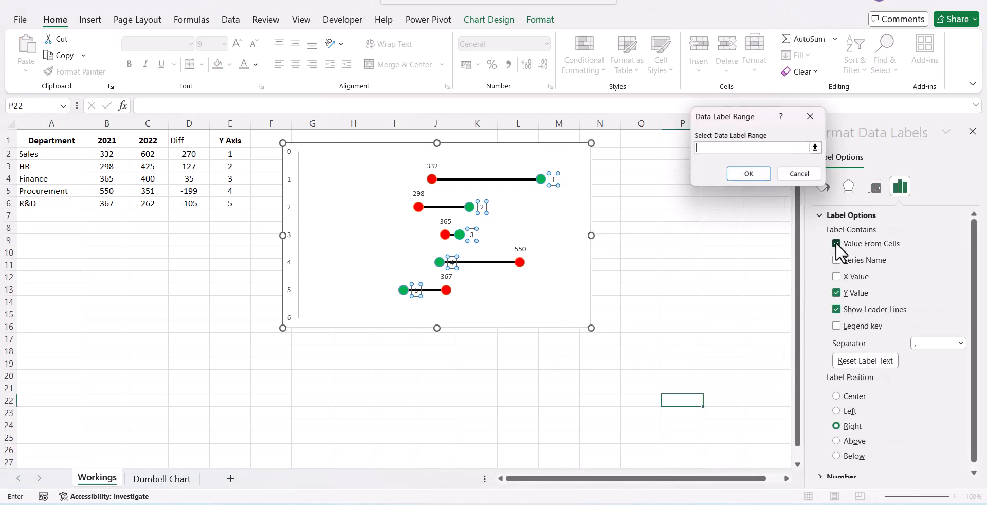
pyautogui.moveTo(155, 152); pyautogui.dragTo(146, 204)
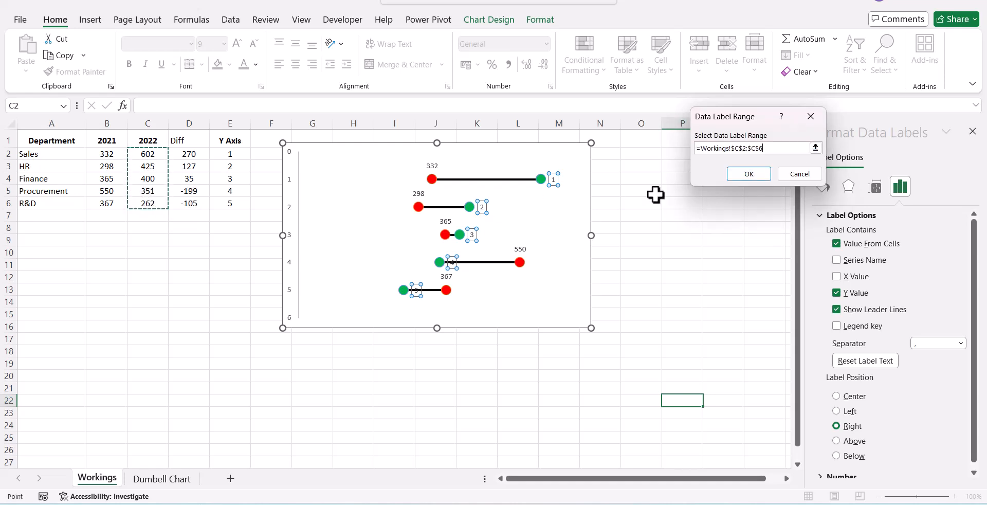
pyautogui.click(750, 174)
pyautogui.click(837, 302)
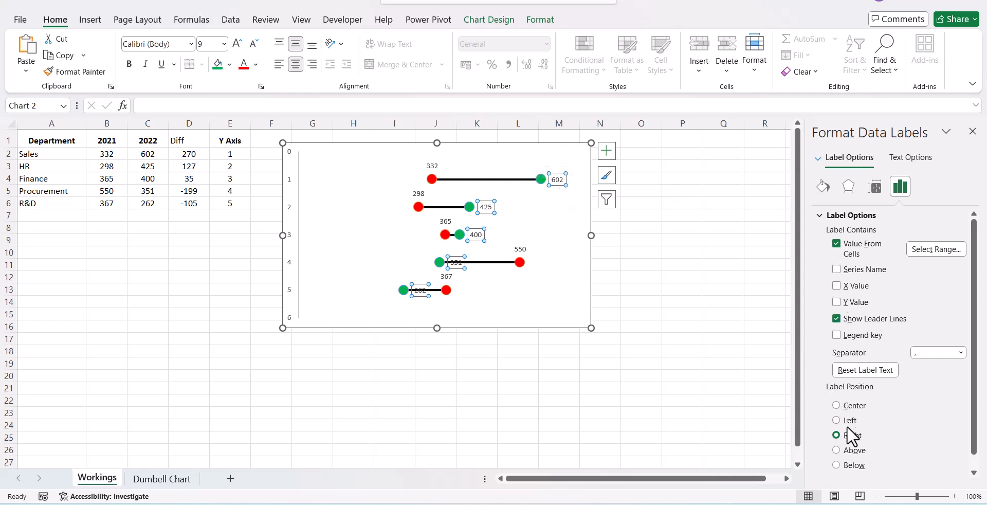
pyautogui.click(840, 450)
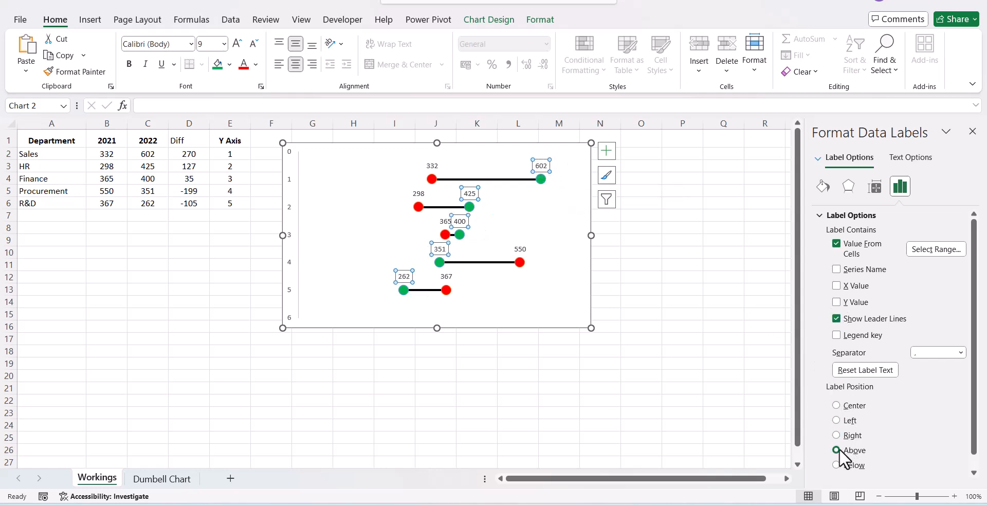
pyautogui.click(725, 391)
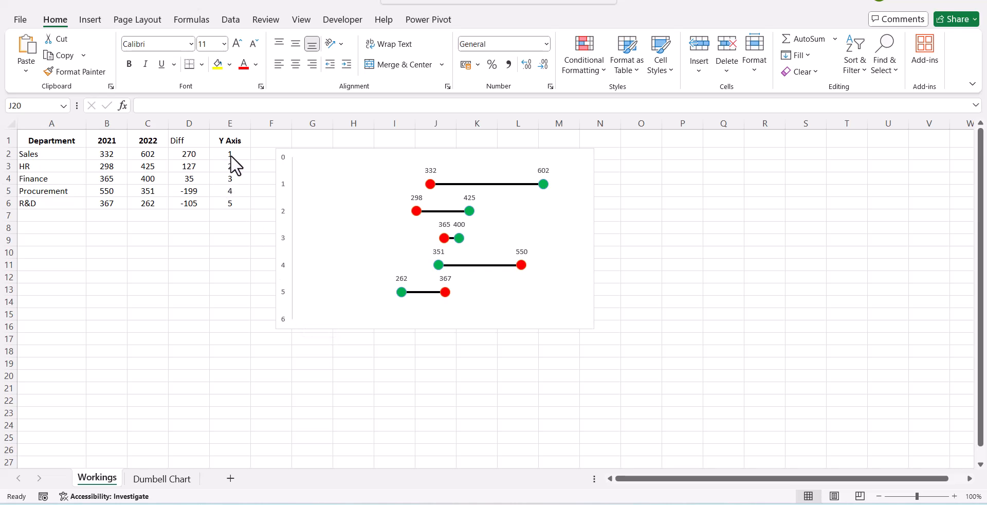
pyautogui.click(281, 215)
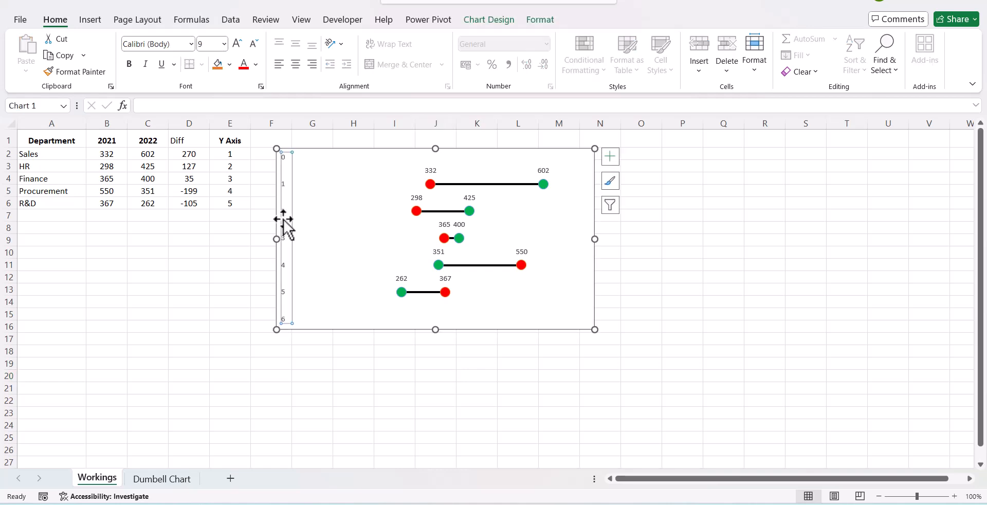
pyautogui.rightClick(284, 220)
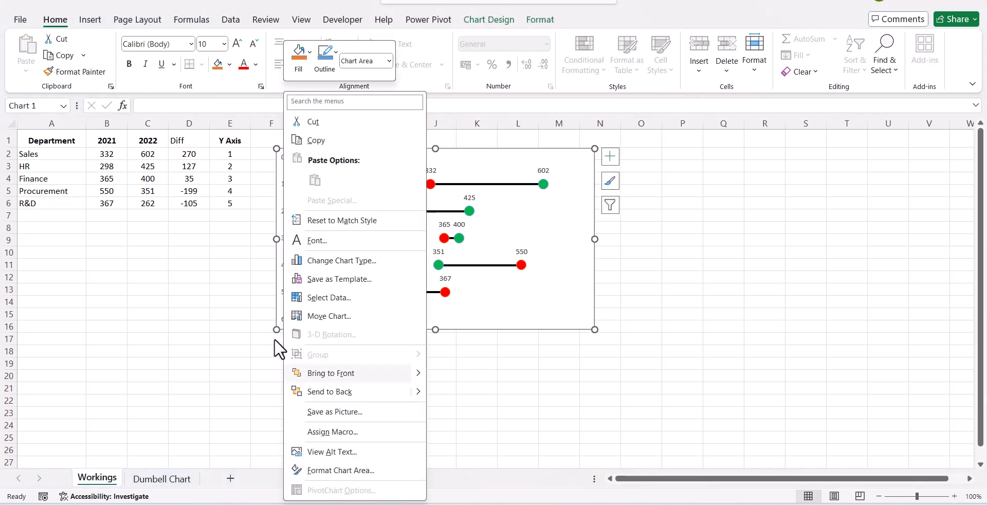
pyautogui.click(254, 329)
# Step: Set the vertical axis bounds to a minimum of 1 and a maximum of 5, with a major unit of 1
pyautogui.click(284, 292)
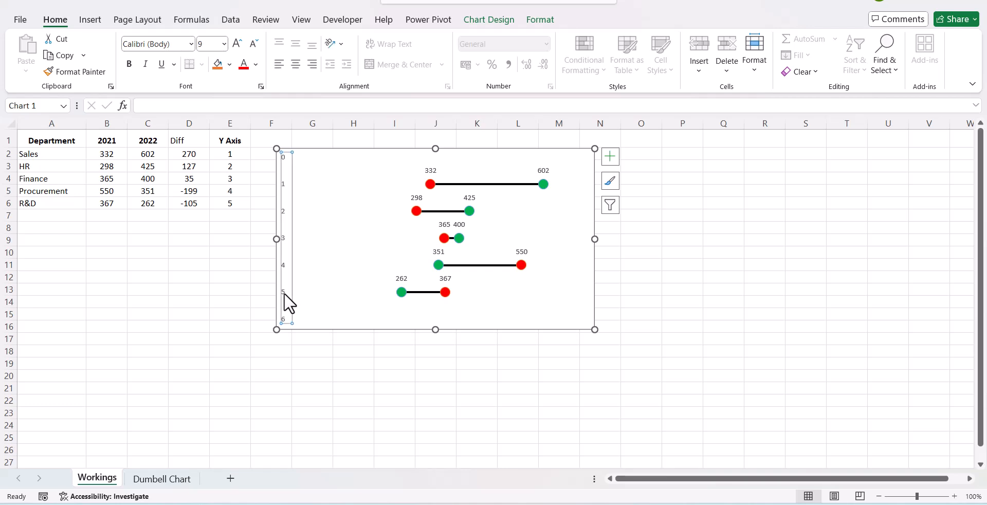
pyautogui.rightClick(284, 293)
pyautogui.click(325, 458)
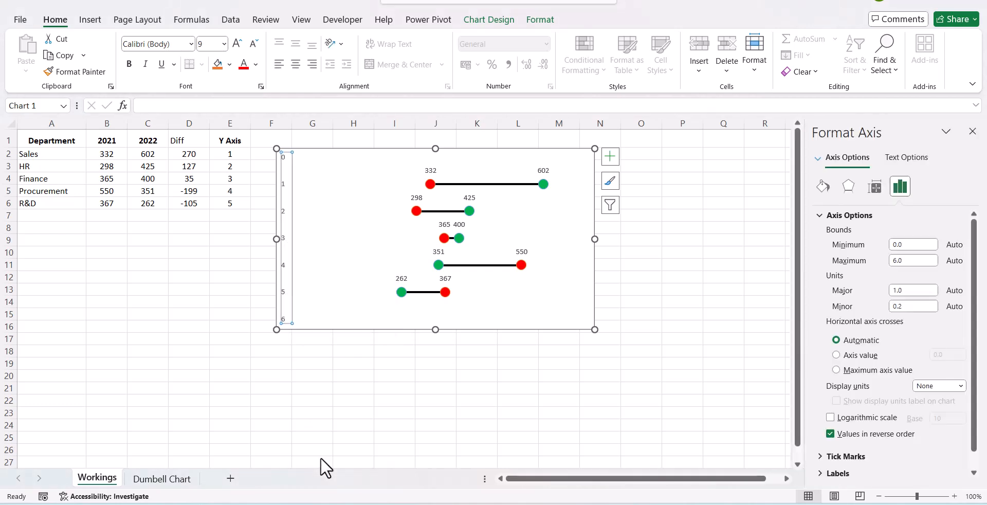
pyautogui.click(911, 245)
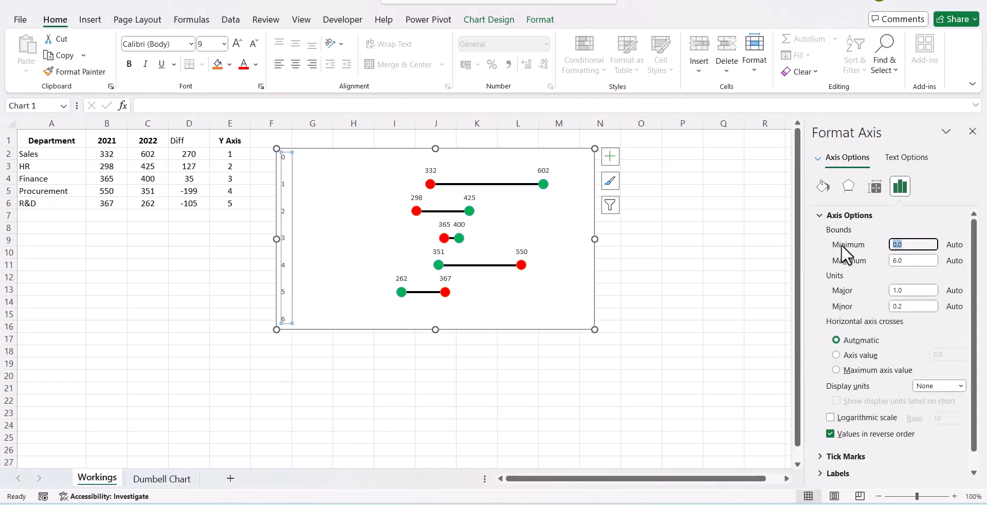
pyautogui.write('1')
pyautogui.press('Tab')
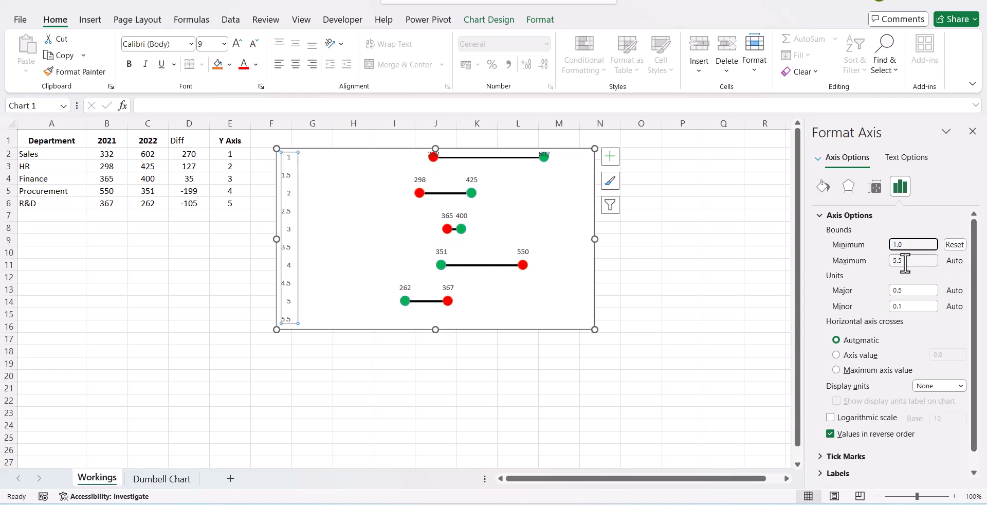
pyautogui.write('5')
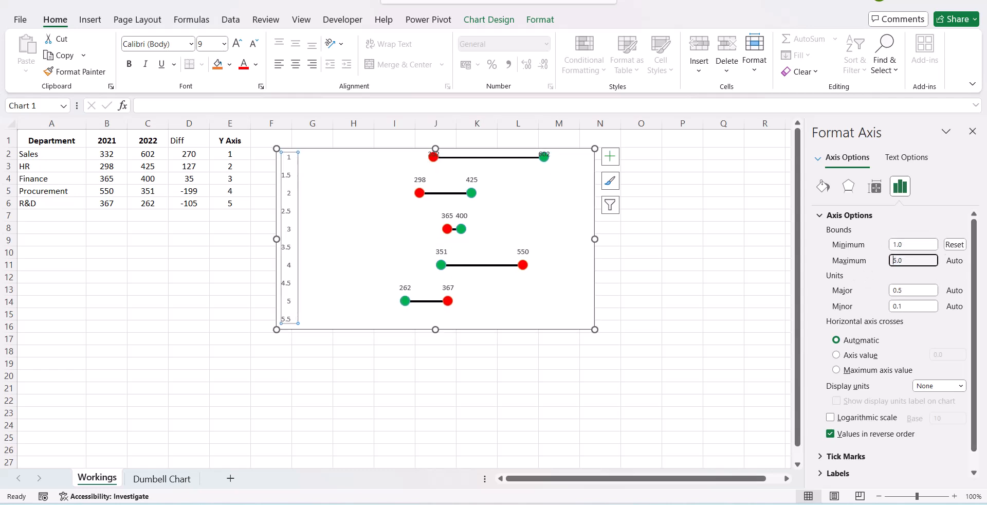
pyautogui.press('Return')
pyautogui.click(893, 291)
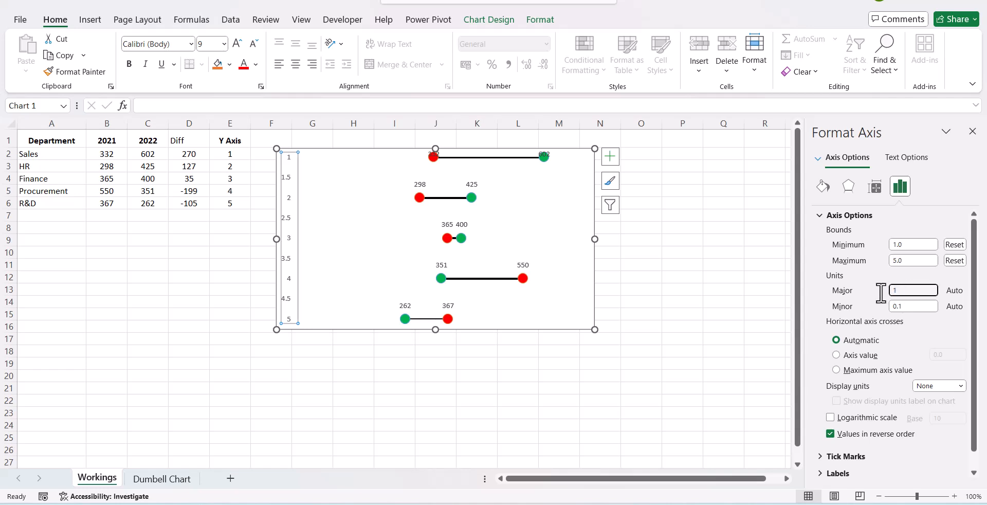
pyautogui.press('Return')
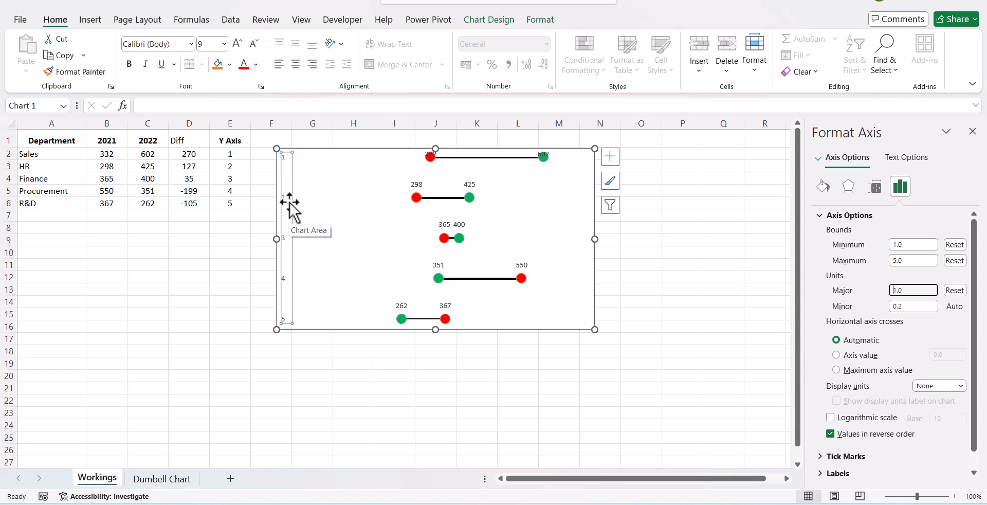
pyautogui.click(310, 384)
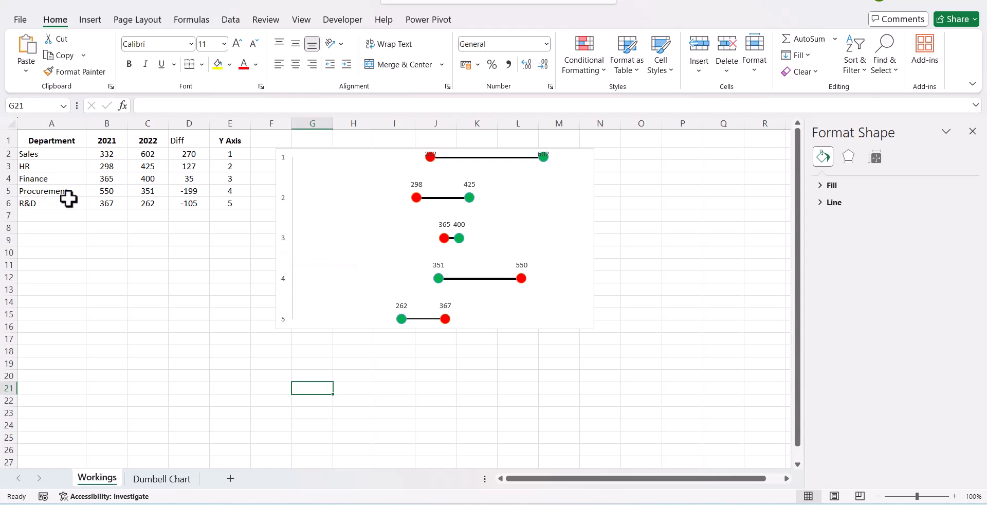
# Step: Move the chart about one column to the right, clear of column F, and enter the header X Axis in F1
pyautogui.click(315, 150)
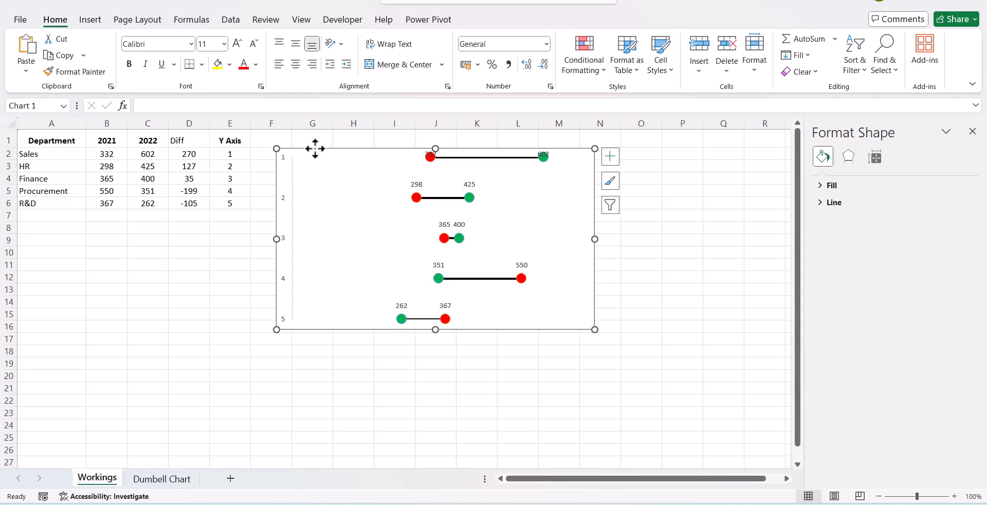
pyautogui.moveTo(315, 149); pyautogui.dragTo(357, 145)
pyautogui.click(278, 138)
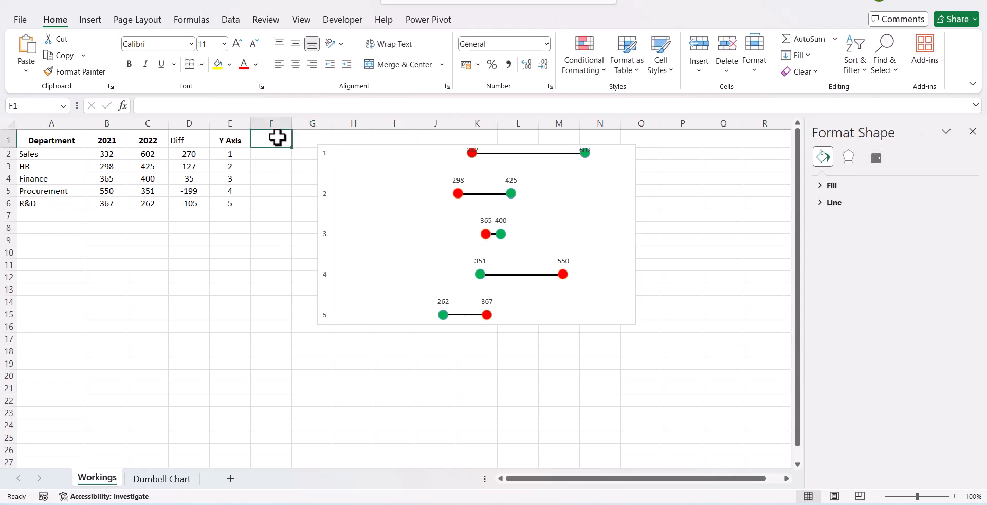
pyautogui.write('X Axis')
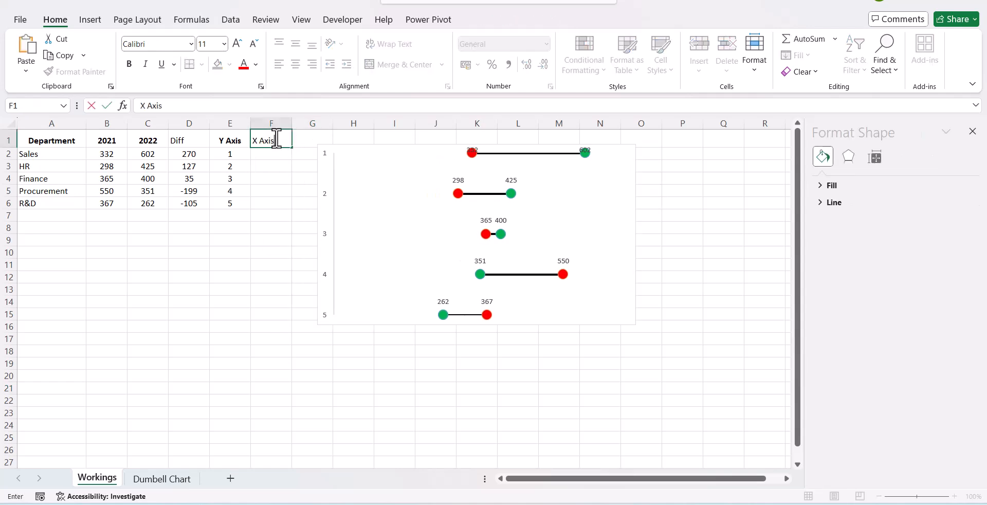
pyautogui.press('Tab')
# Step: Enter 0 in F2 and copy it down to F3:F6
pyautogui.click(264, 149)
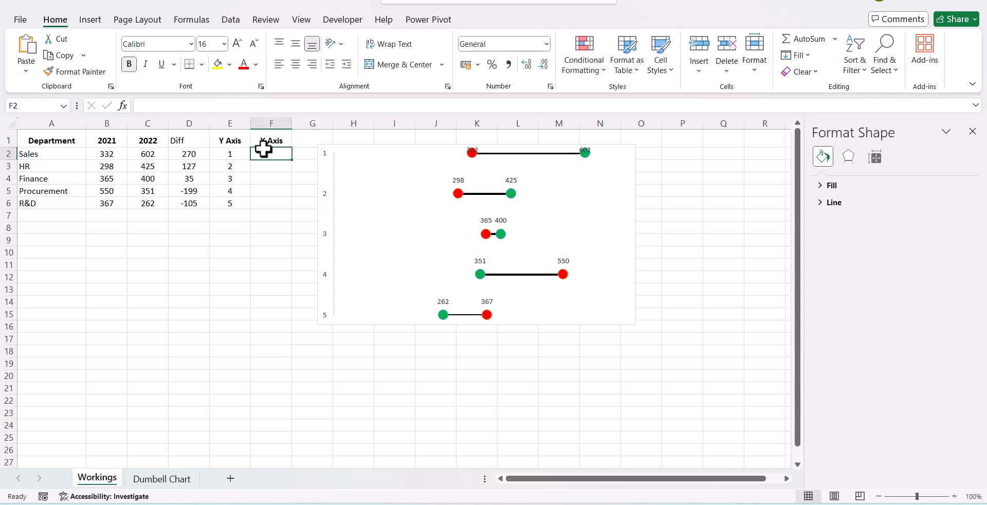
pyautogui.write('0')
pyautogui.press('Return')
pyautogui.click(276, 157)
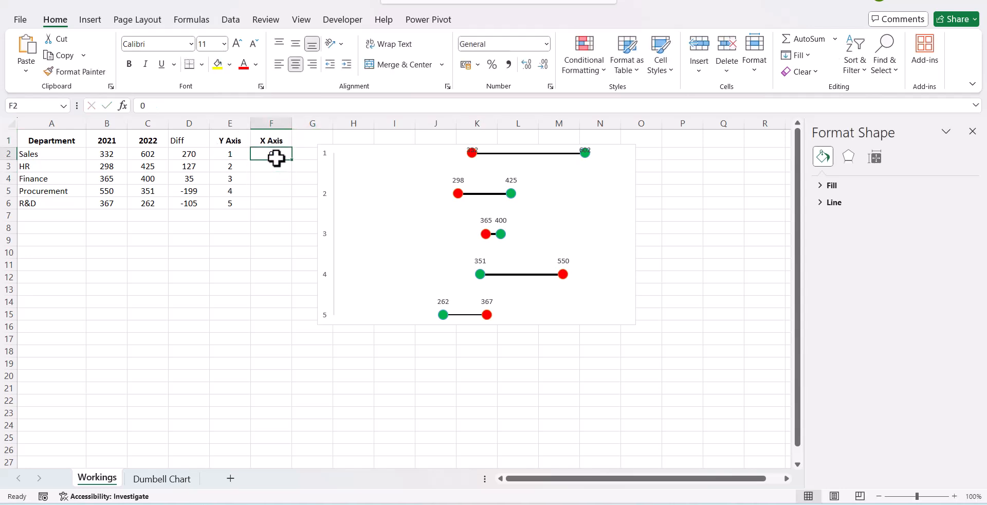
pyautogui.hotkey('ctrl', 'c')
pyautogui.moveTo(276, 167); pyautogui.dragTo(270, 204)
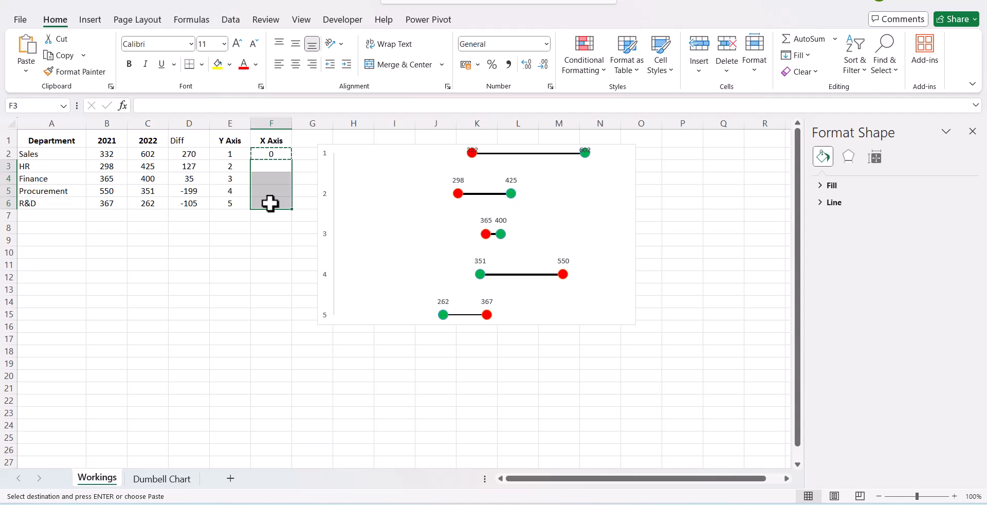
pyautogui.hotkey('ctrl', 'v')
pyautogui.press('Escape')
pyautogui.click(268, 288)
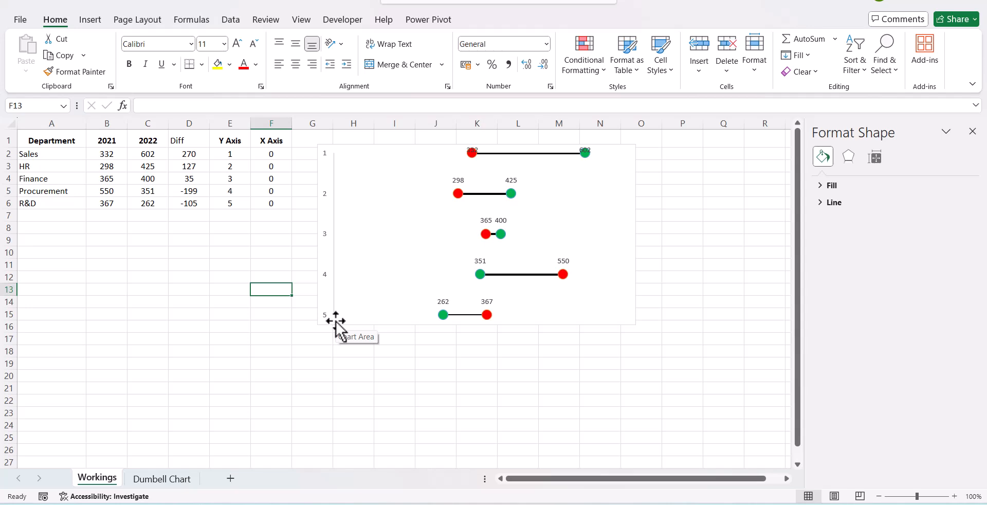
# Step: Add a new chart series named DeptNames that takes its X values from F2:F6 on the Workings sheet
pyautogui.click(355, 151)
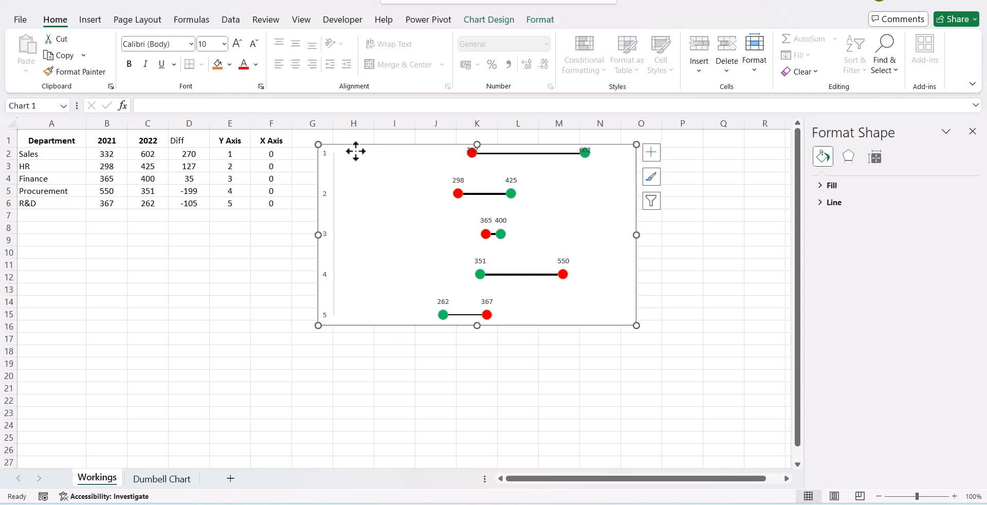
pyautogui.click(489, 20)
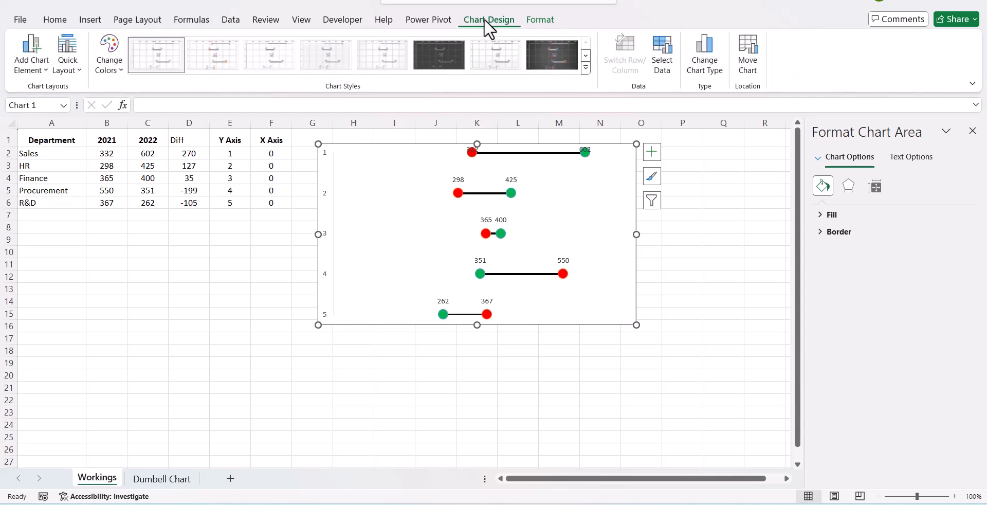
pyautogui.click(662, 46)
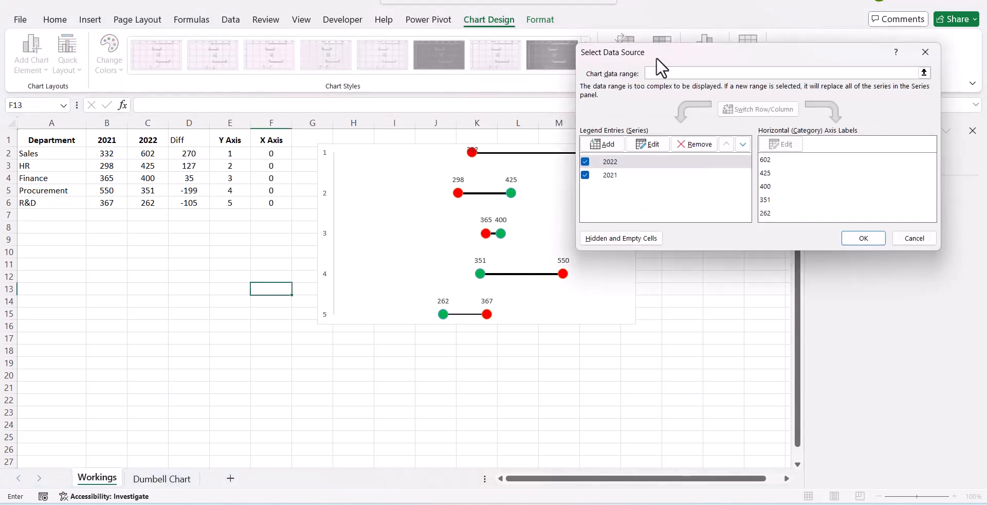
pyautogui.click(604, 145)
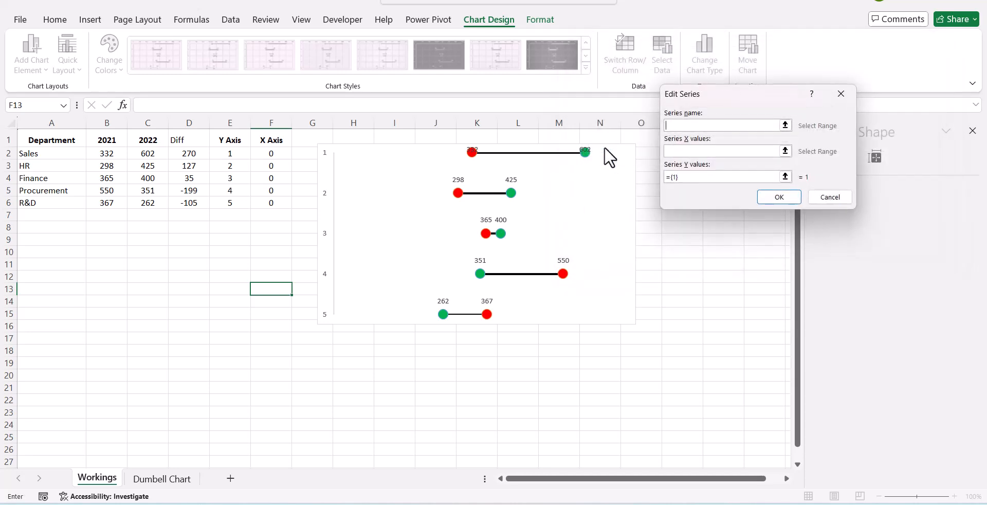
pyautogui.write('De')
pyautogui.write('pr')
pyautogui.press('BackSpace')
pyautogui.write('t')
pyautogui.press('BackSpace')
pyautogui.press('BackSpace')
pyautogui.press('BackSpace')
pyautogui.moveTo(271, 154); pyautogui.dragTo(269, 202)
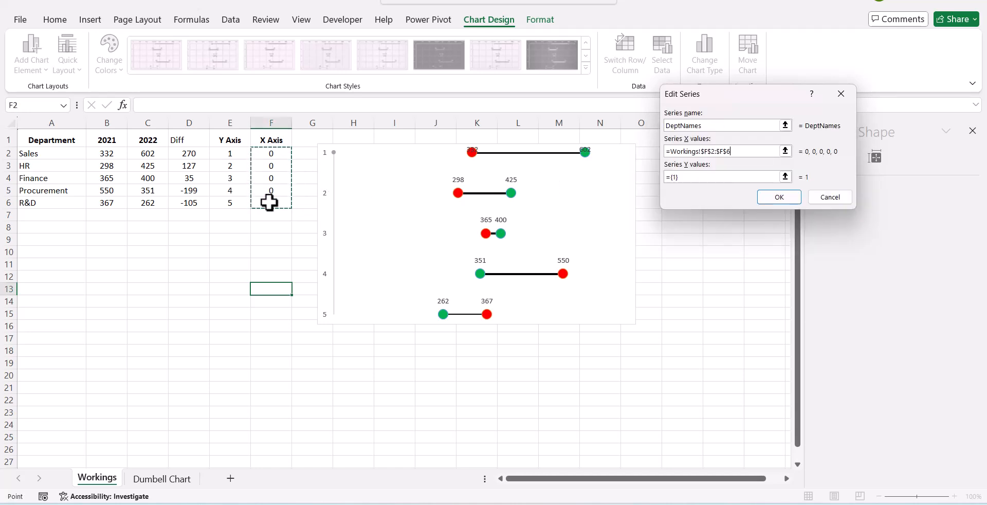
# Step: Set the DeptNames series' Y values to E2:E6 and apply the new data source to the chart
pyautogui.click(786, 175)
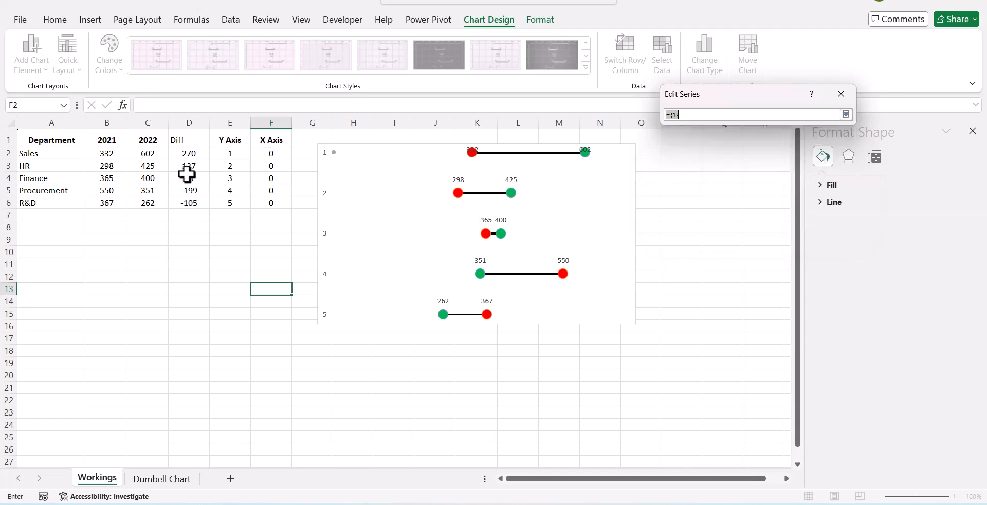
pyautogui.moveTo(234, 152); pyautogui.dragTo(232, 202)
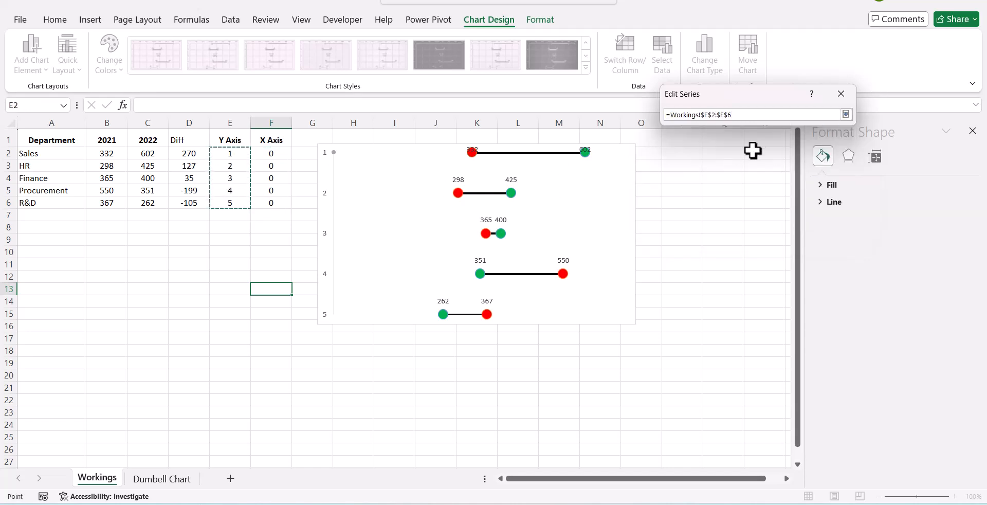
pyautogui.click(845, 114)
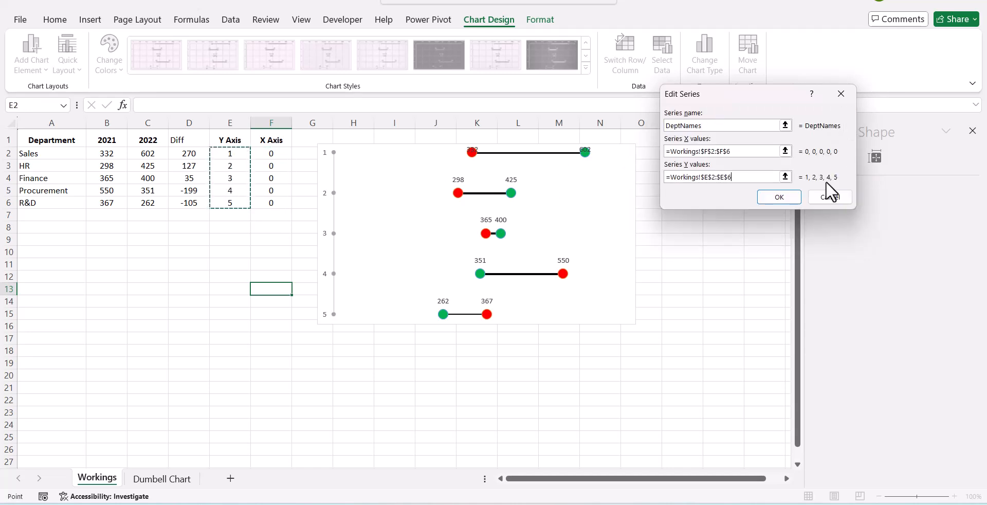
pyautogui.click(793, 193)
pyautogui.click(853, 239)
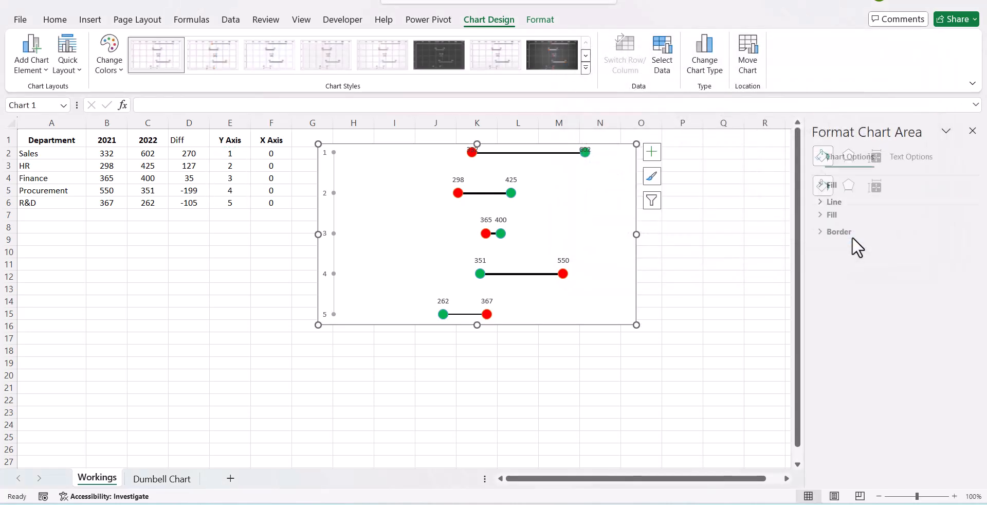
pyautogui.click(689, 252)
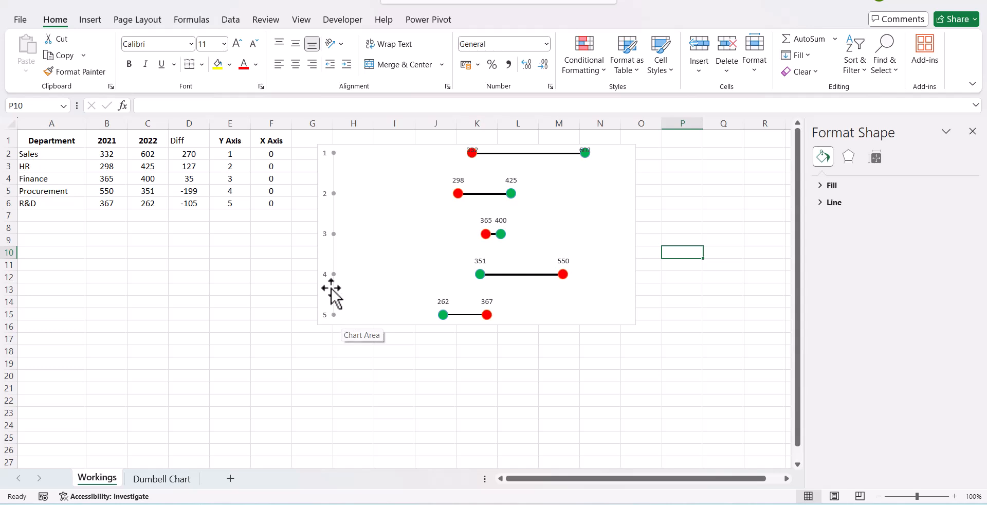
# Step: Add data labels to the DeptNames series markers along the vertical axis
pyautogui.click(333, 151)
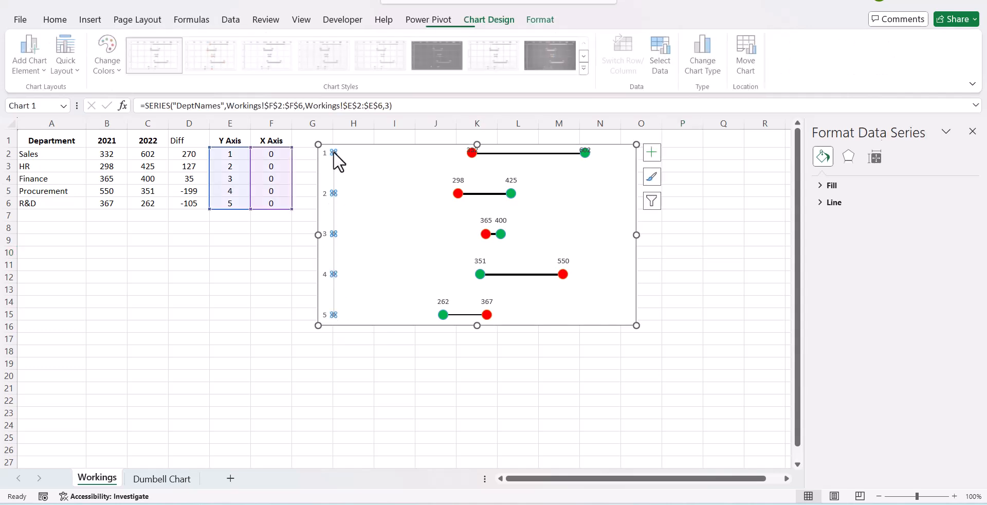
pyautogui.rightClick(333, 152)
pyautogui.click(372, 260)
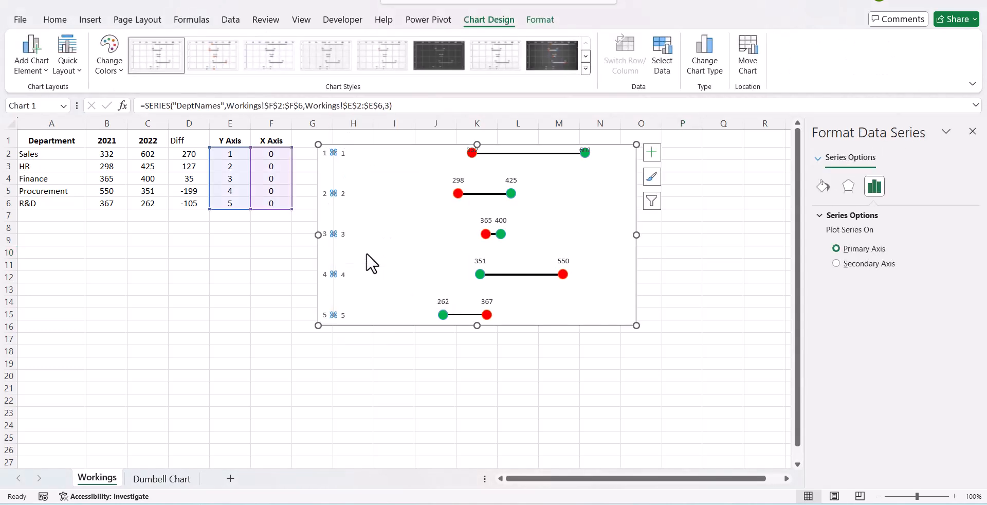
pyautogui.click(379, 390)
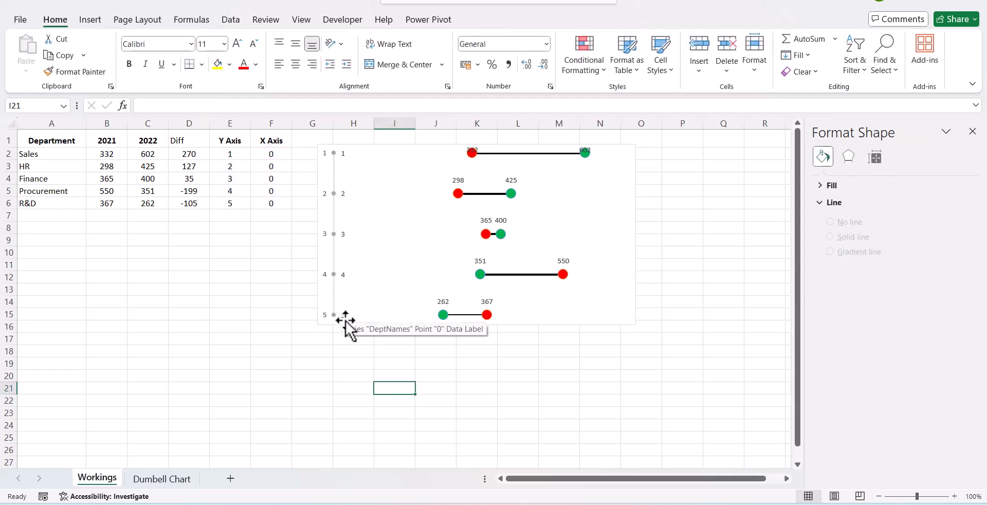
pyautogui.moveTo(240, 148); pyautogui.dragTo(238, 201)
pyautogui.click(254, 259)
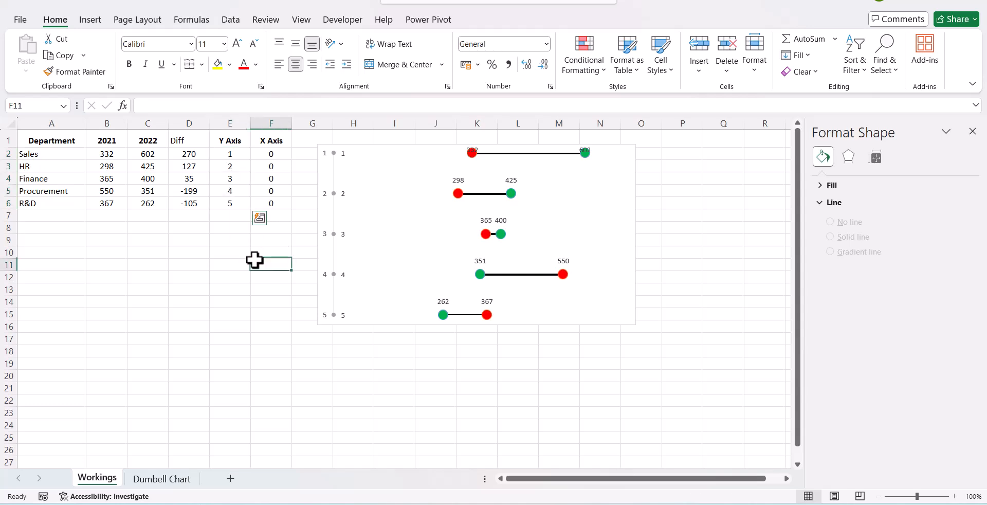
# Step: Make the DeptNames data labels show the department names from cells A2:A6 instead of the Y value
pyautogui.click(343, 153)
pyautogui.rightClick(344, 154)
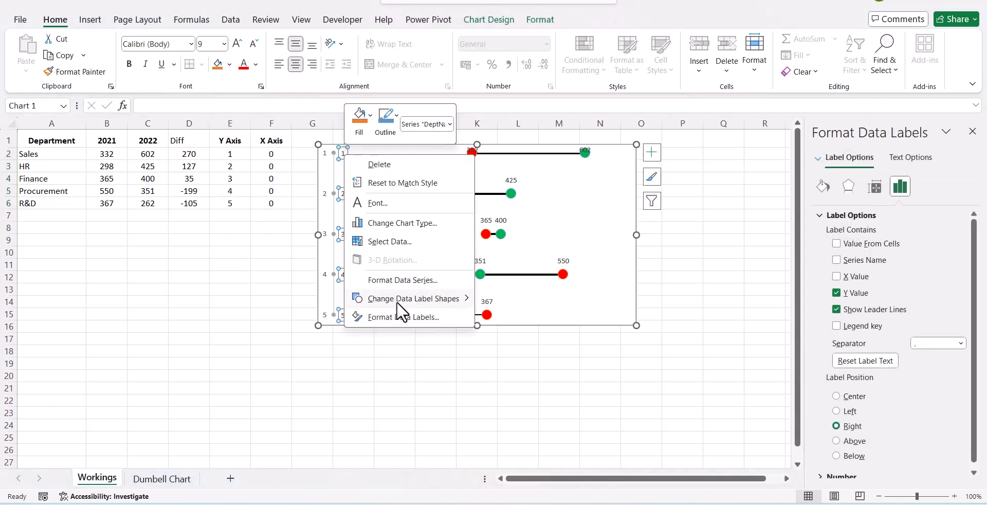
pyautogui.click(400, 315)
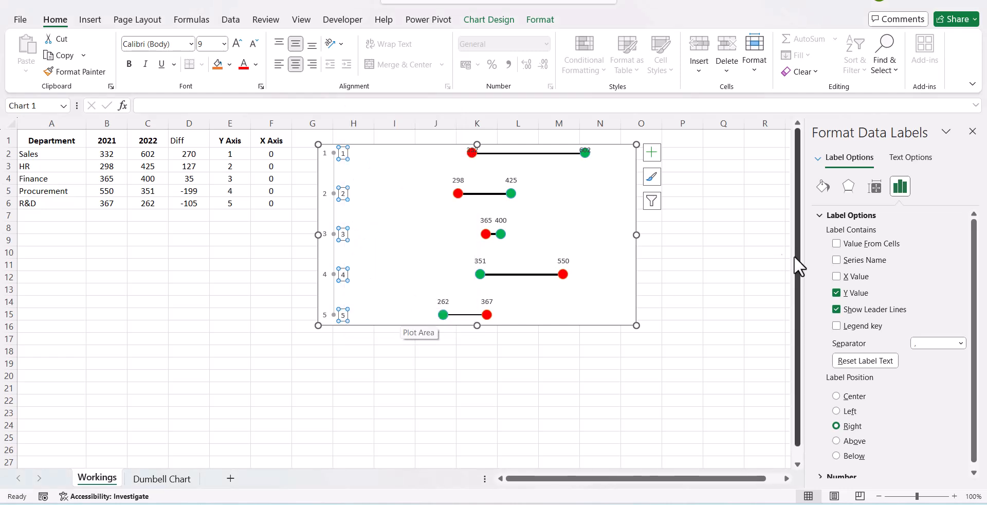
pyautogui.click(837, 243)
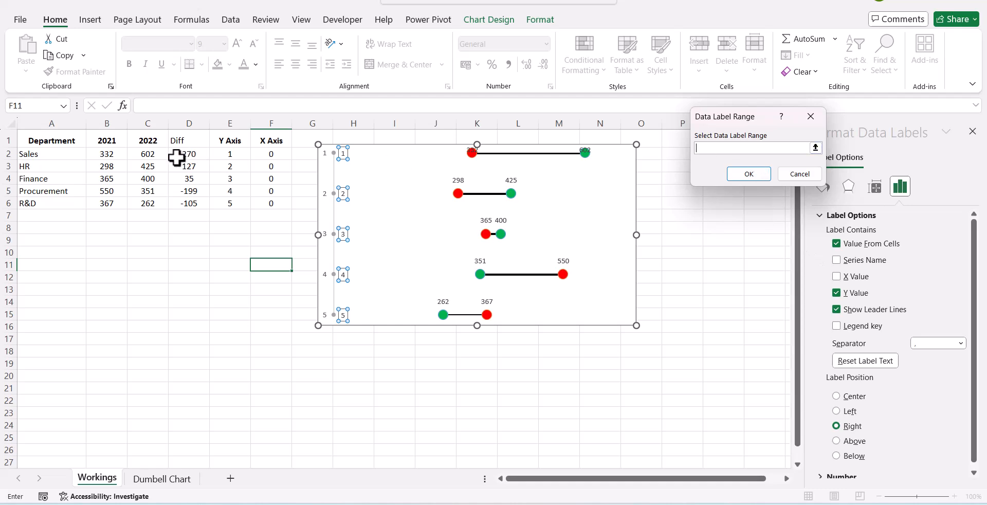
pyautogui.moveTo(46, 155); pyautogui.dragTo(40, 210)
pyautogui.click(40, 211)
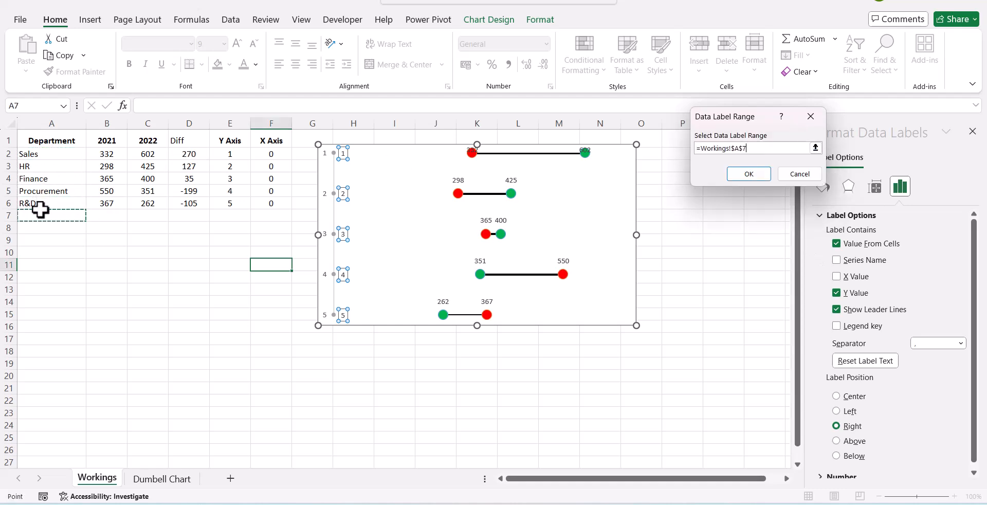
pyautogui.click(41, 154)
pyautogui.moveTo(40, 153); pyautogui.dragTo(47, 205)
pyautogui.click(743, 177)
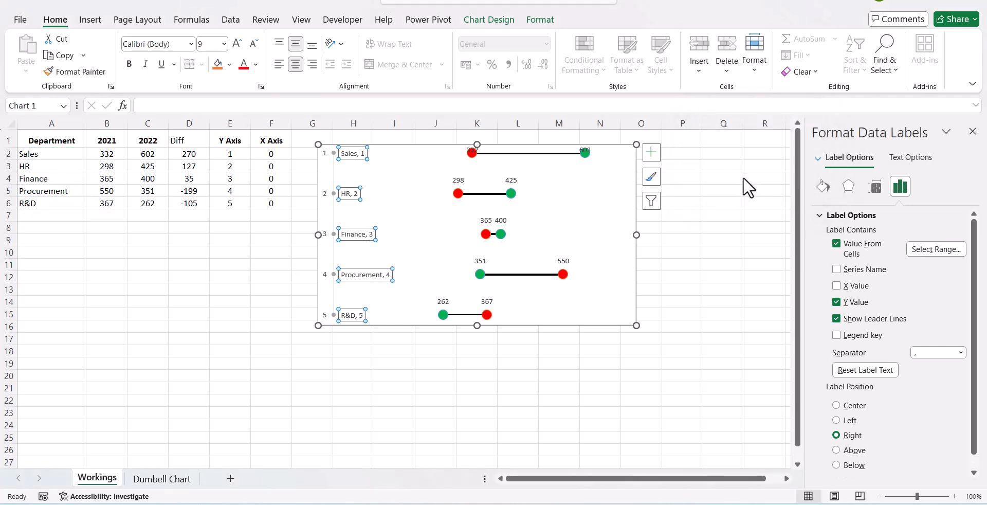
pyautogui.click(837, 302)
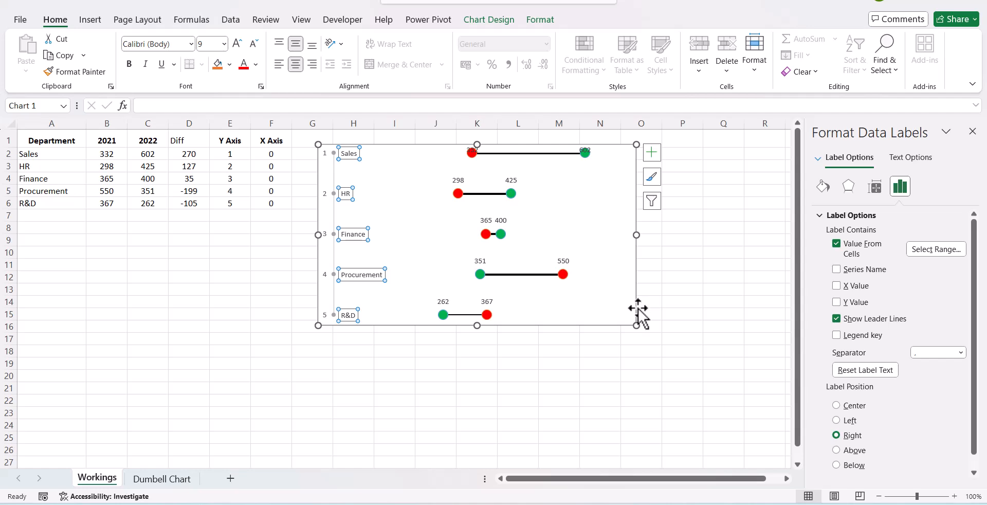
# Step: Set the DeptNames series markers to None and delete the numeric vertical axis from the chart
pyautogui.click(668, 289)
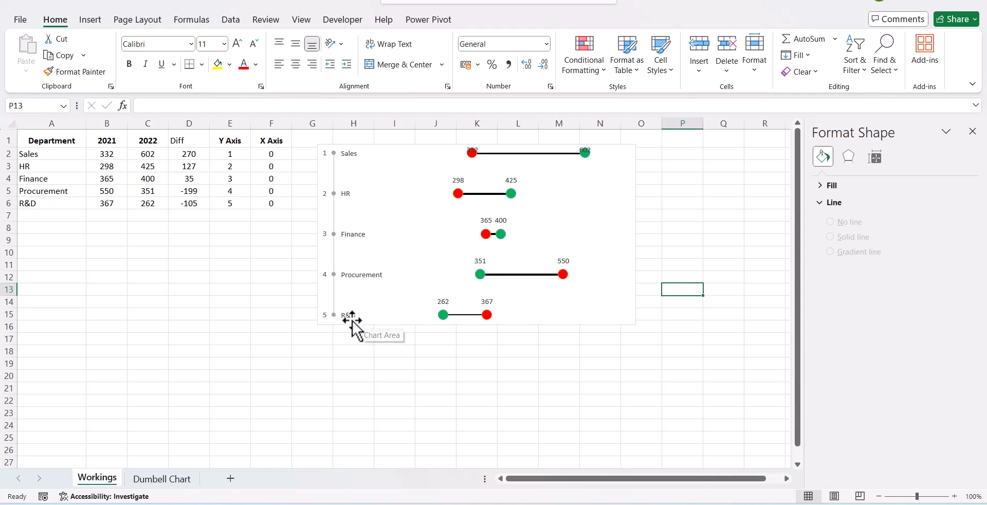
pyautogui.click(335, 273)
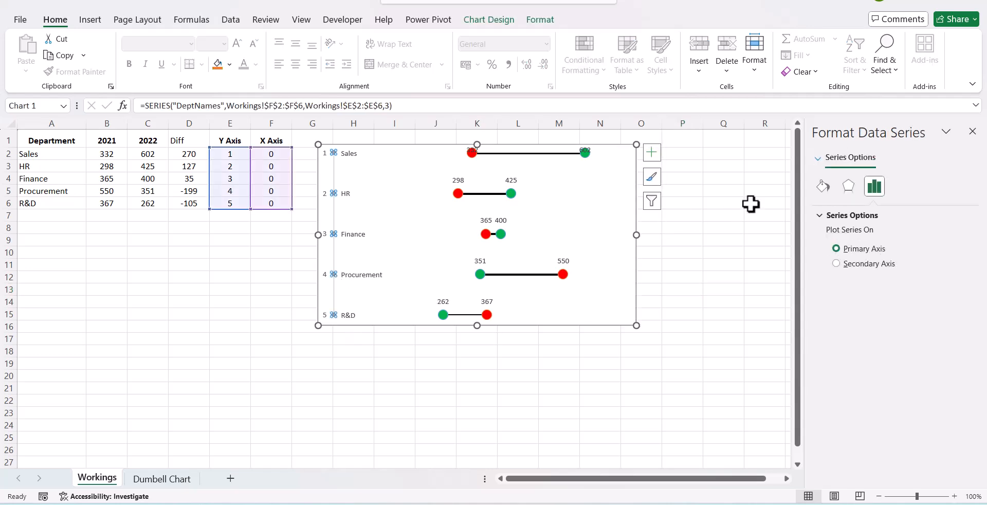
pyautogui.click(823, 187)
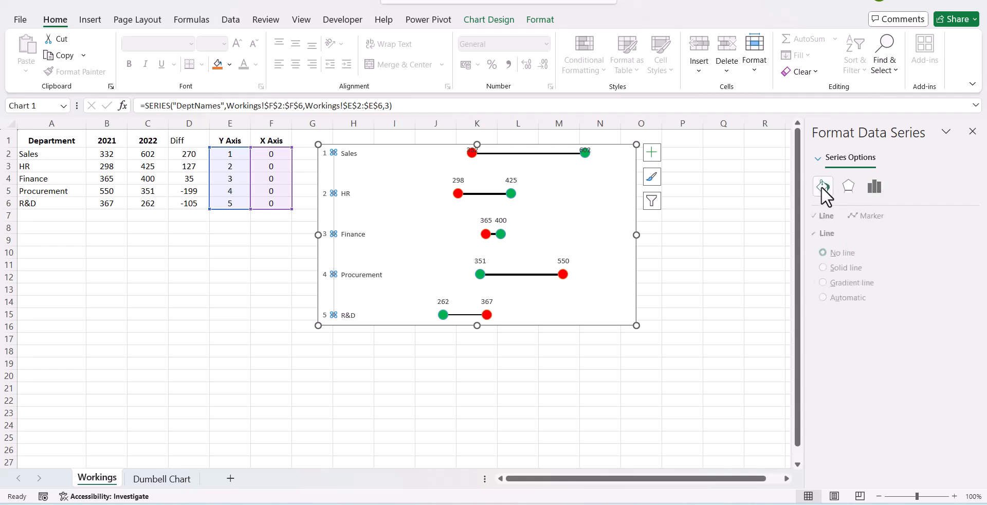
pyautogui.click(869, 217)
pyautogui.click(821, 233)
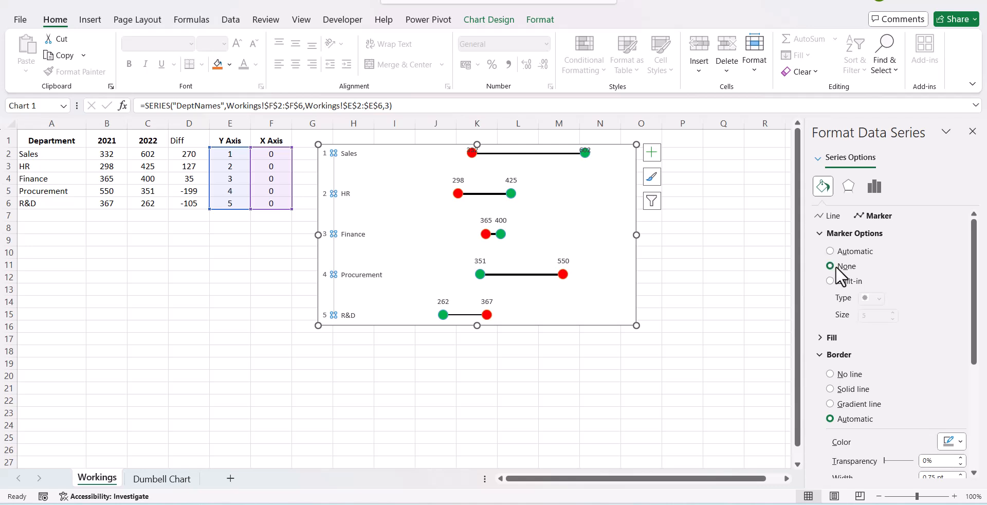
pyautogui.click(718, 277)
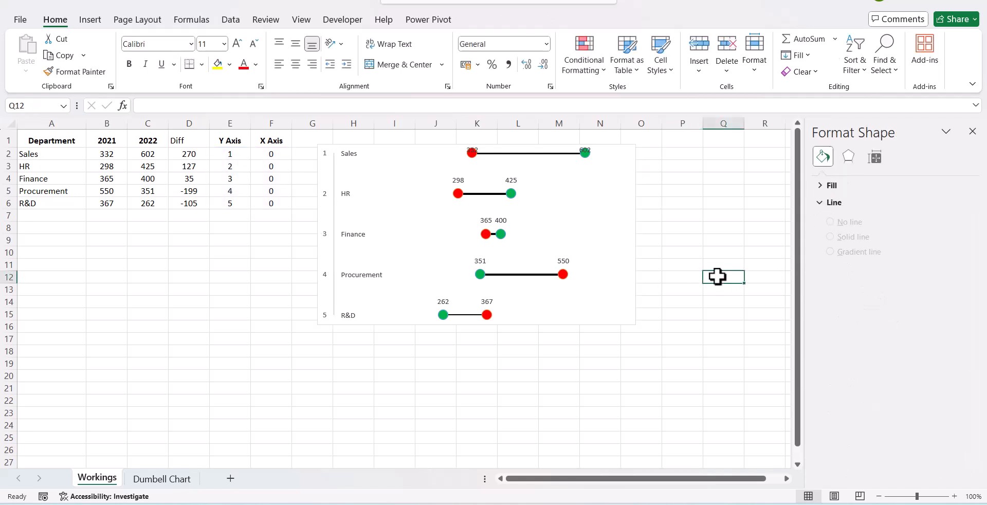
pyautogui.click(323, 273)
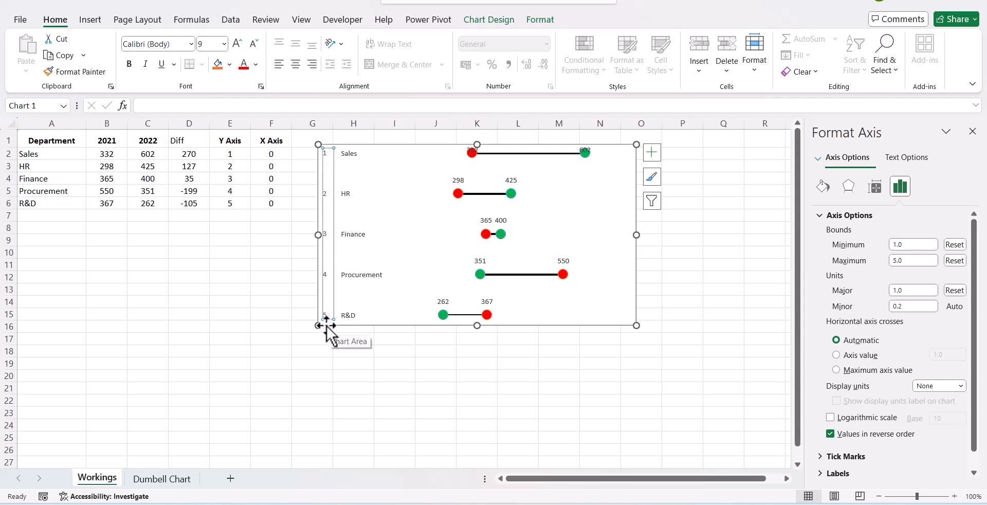
pyautogui.press('Delete')
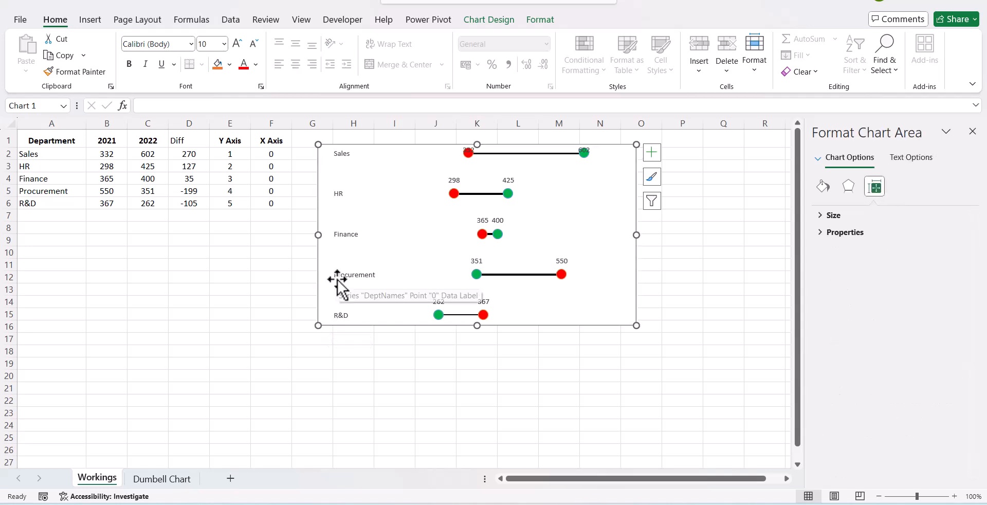
# Step: Make the department name labels bold and increase their font size to 12
pyautogui.click(339, 278)
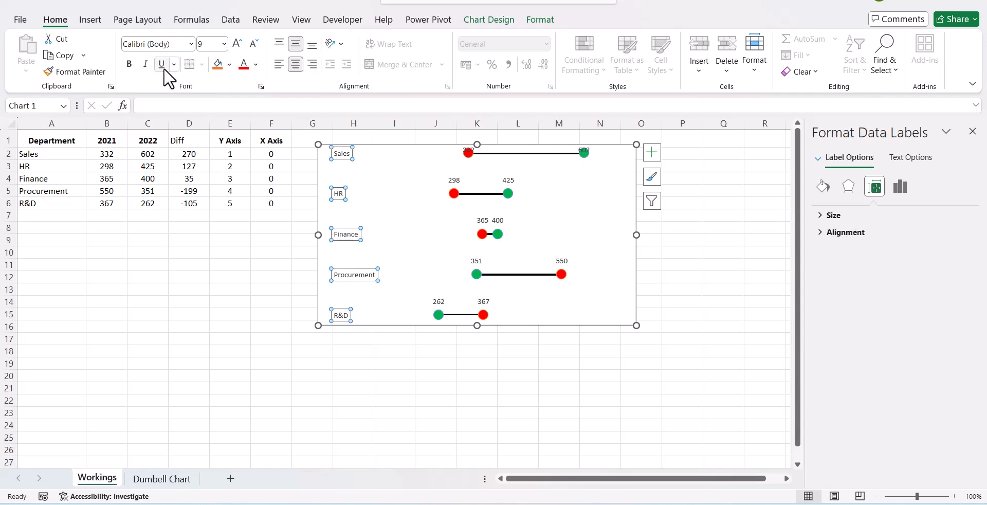
pyautogui.click(129, 65)
pyautogui.click(233, 44)
pyautogui.click(232, 44)
pyautogui.click(232, 45)
pyautogui.click(232, 44)
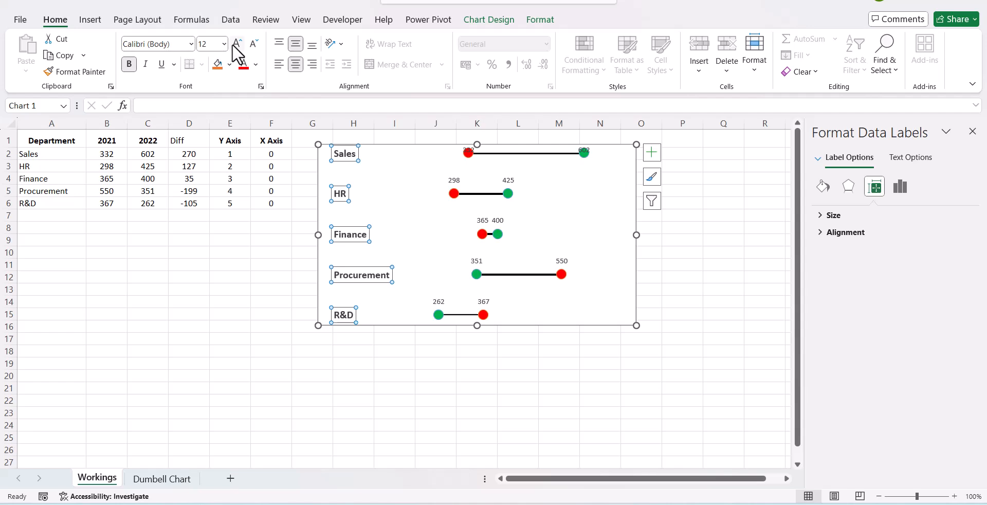
pyautogui.click(406, 335)
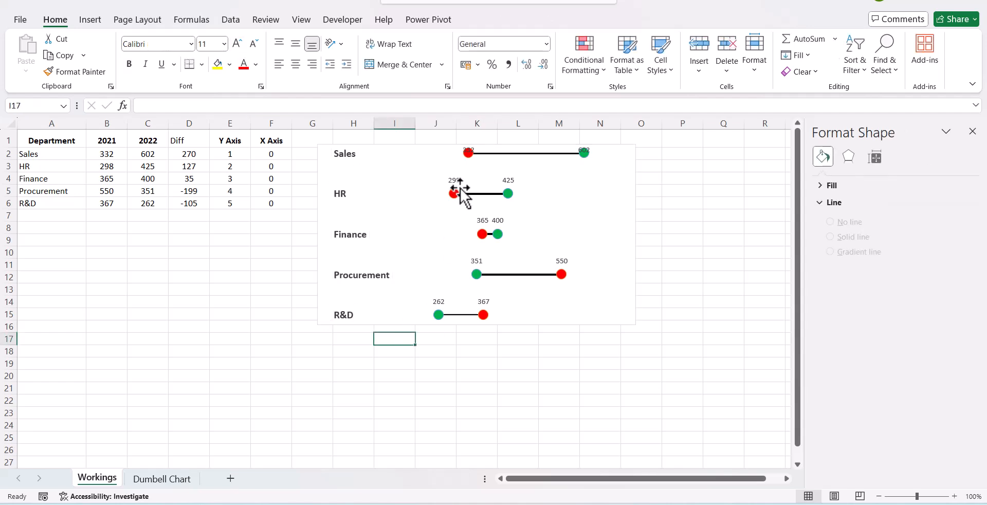
# Step: Shrink the plot area from its upper and lower edges to leave space above Sales and below R&D
pyautogui.click(417, 177)
pyautogui.moveTo(476, 153); pyautogui.dragTo(476, 167)
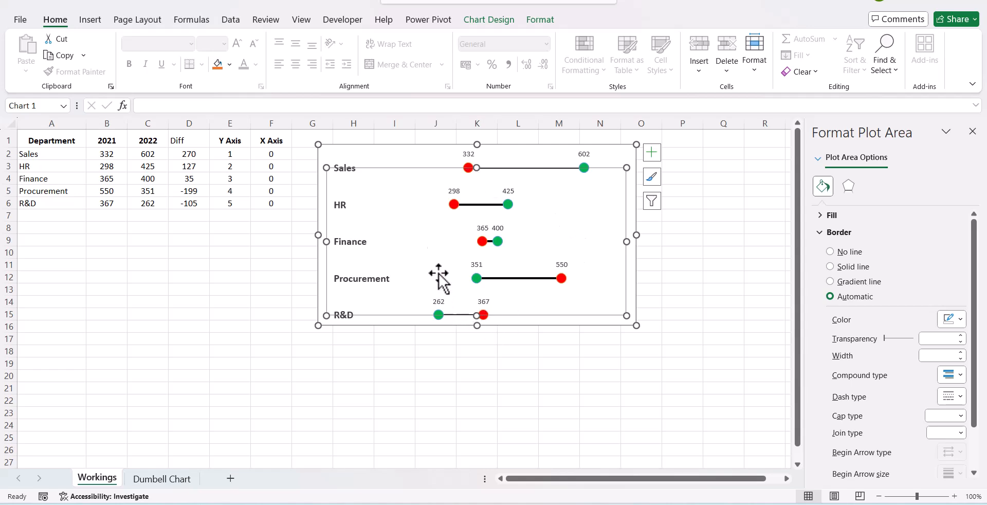
pyautogui.click(715, 191)
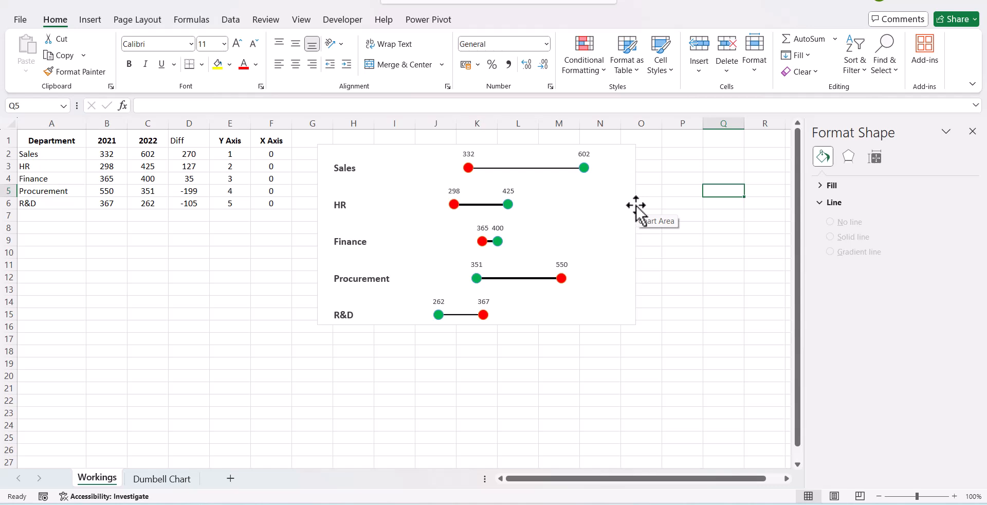
pyautogui.click(546, 317)
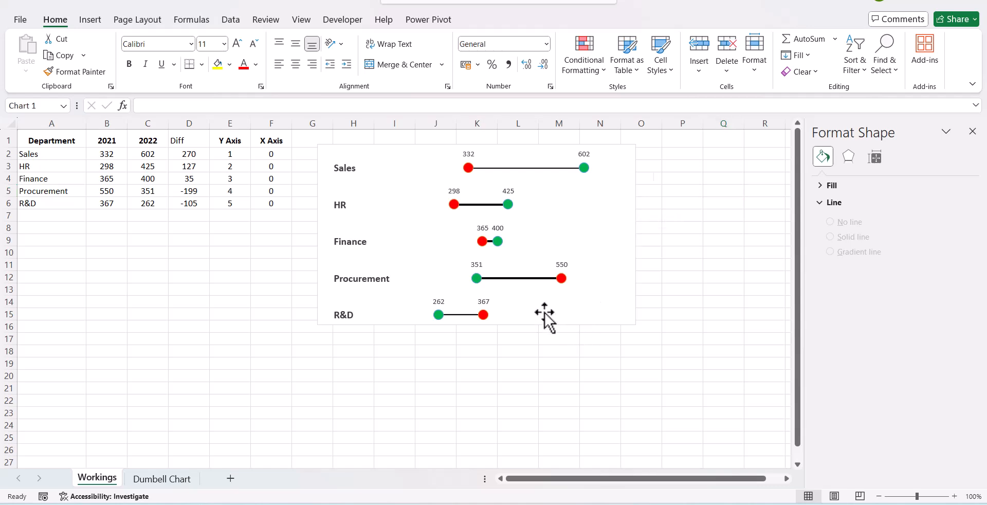
pyautogui.moveTo(477, 315)
pyautogui.mouseDown()
pyautogui.moveTo(477, 304)
pyautogui.moveTo(486, 308)
pyautogui.mouseUp()
pyautogui.click(543, 368)
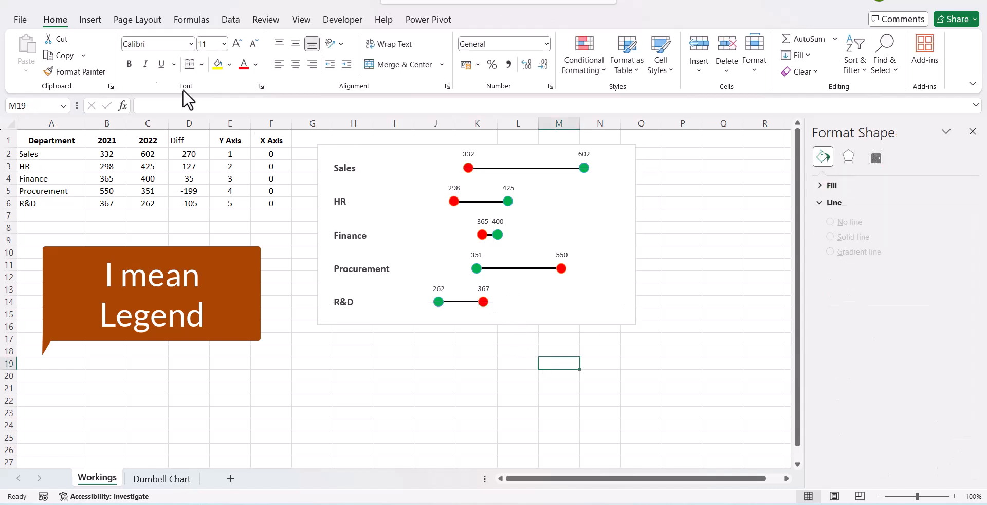
# Step: Draw a small oval shape of about 0.32 by 0.34 cm below the R&D row of the chart
pyautogui.click(91, 20)
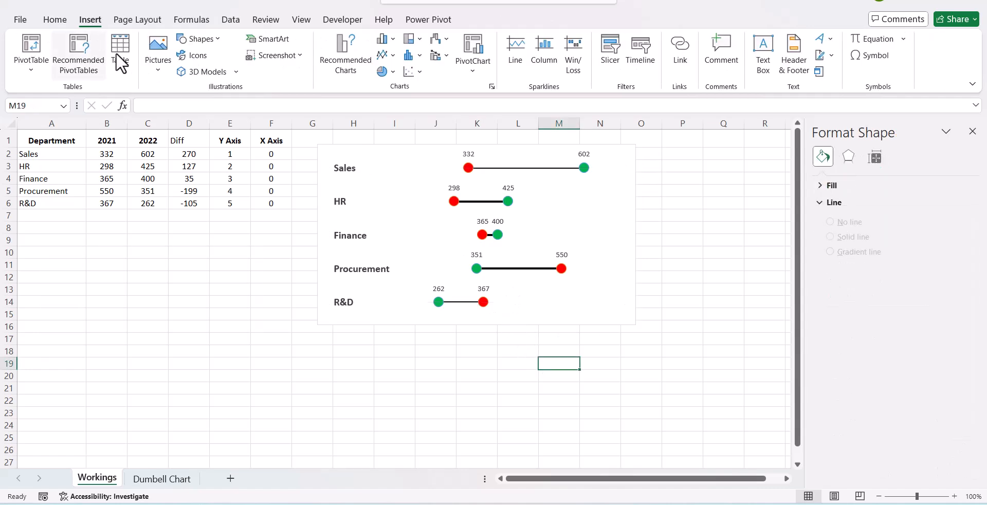
pyautogui.click(216, 40)
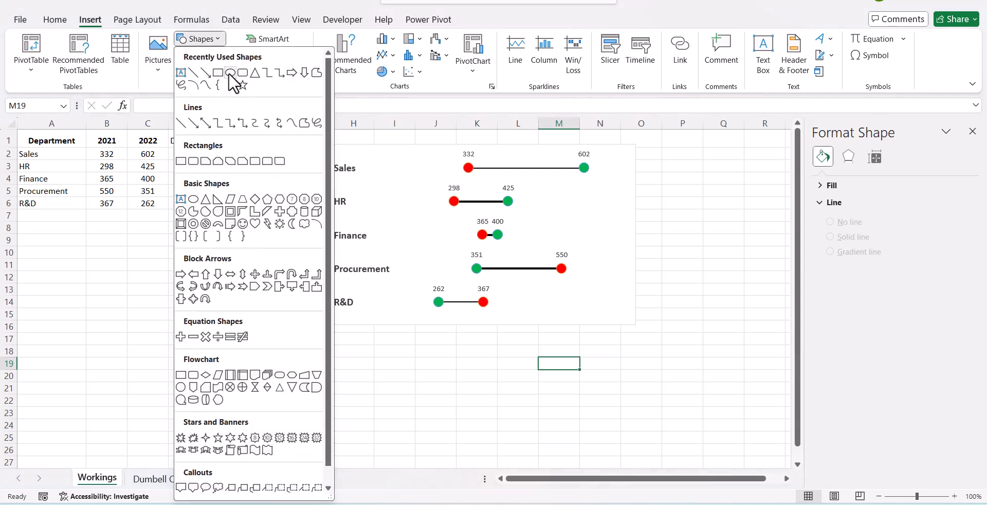
pyautogui.click(229, 72)
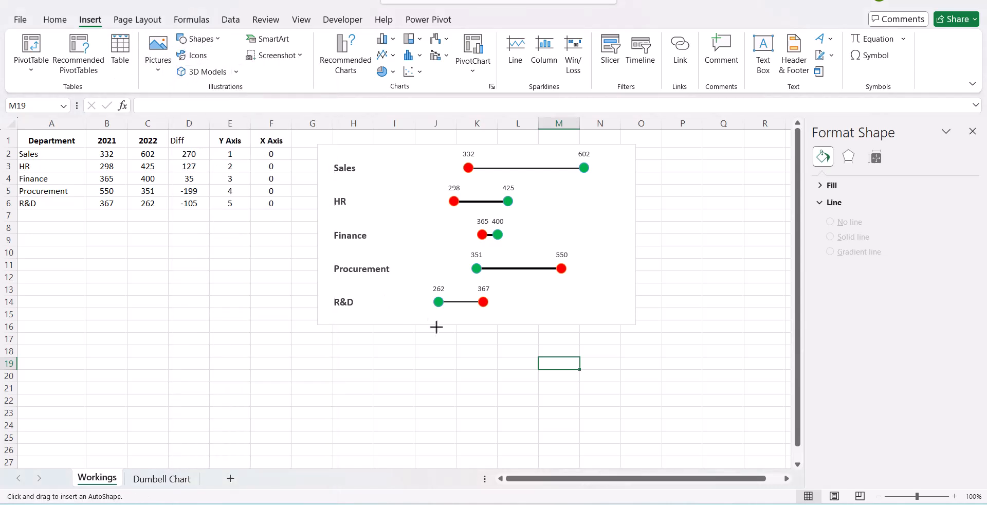
pyautogui.moveTo(412, 315); pyautogui.dragTo(420, 324)
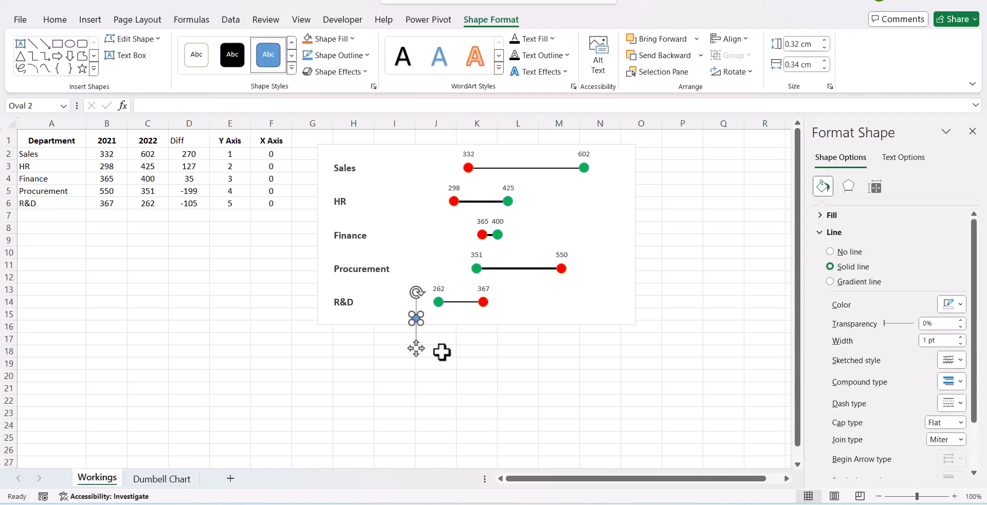
pyautogui.click(442, 352)
# Step: Fill the small oval with standard green and remove its outline
pyautogui.click(418, 318)
pyautogui.click(348, 38)
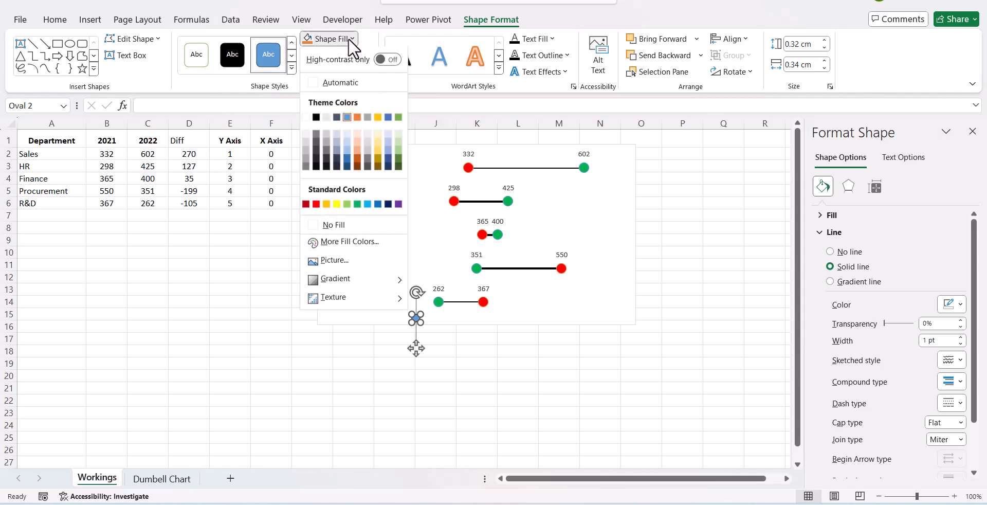
pyautogui.click(357, 205)
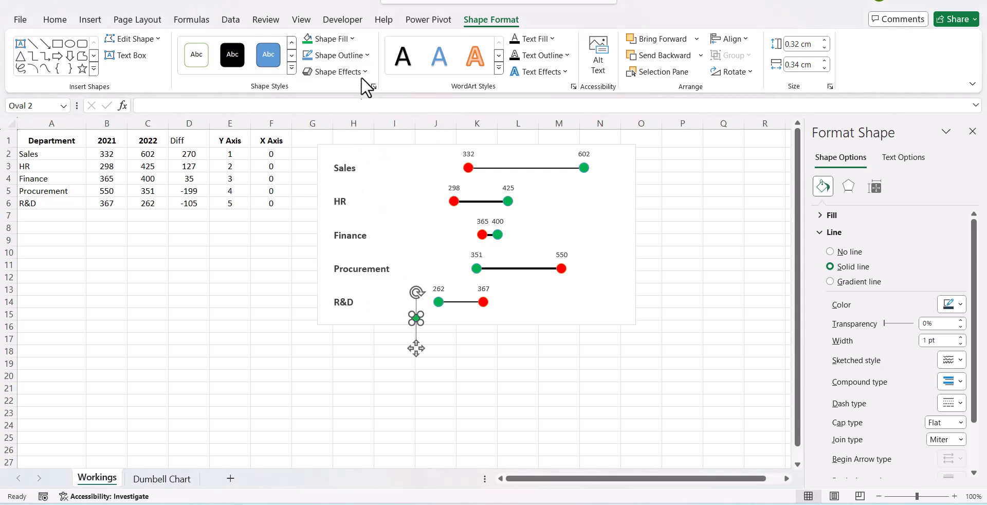
pyautogui.click(360, 55)
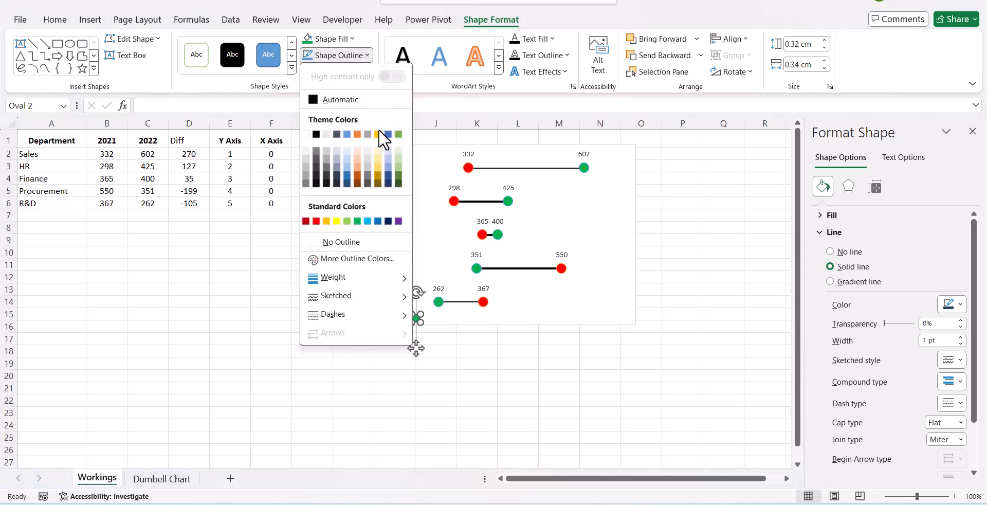
pyautogui.click(341, 242)
pyautogui.click(443, 399)
# Step: Raise the lower edge of the plot area further to make room for the legend below the R&D row
pyautogui.click(455, 324)
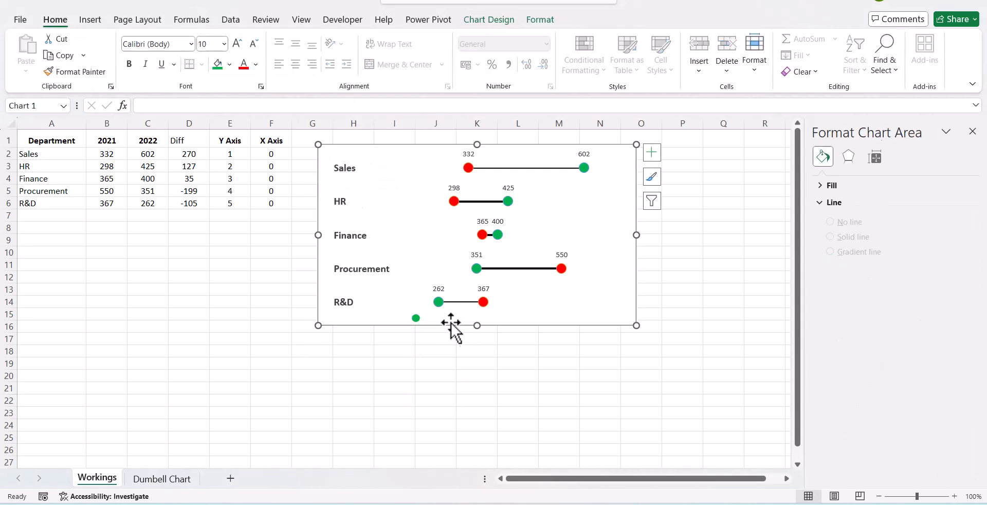
pyautogui.click(521, 300)
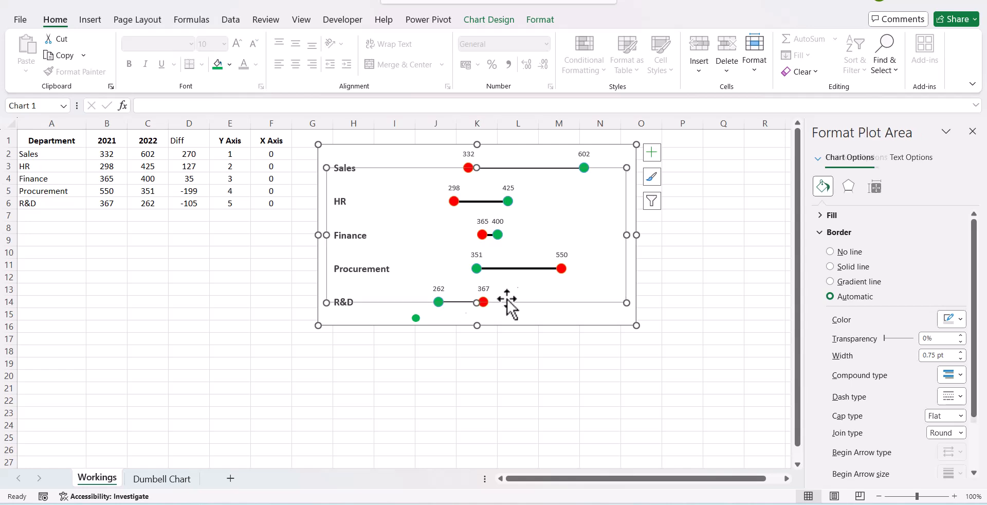
pyautogui.moveTo(477, 303); pyautogui.dragTo(470, 286)
pyautogui.click(490, 341)
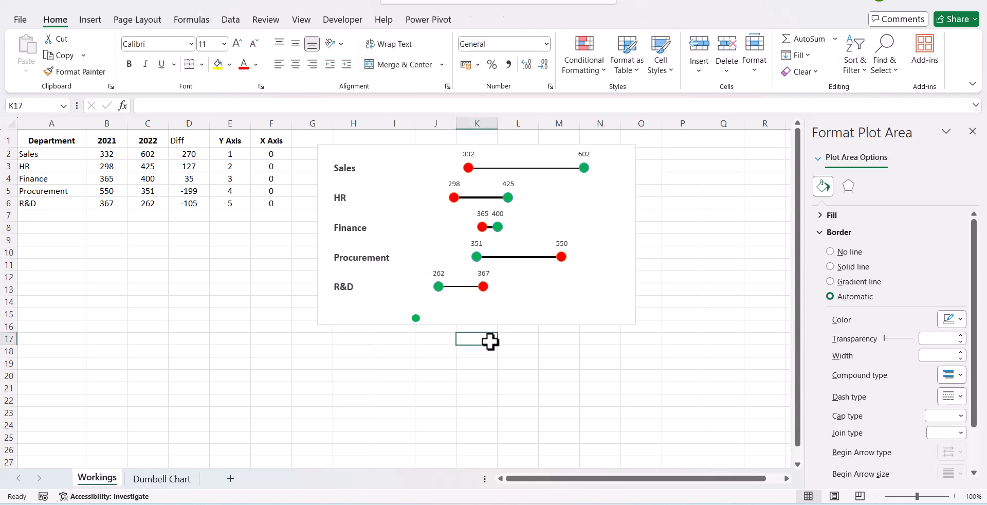
# Step: Slightly enlarge the green legend circle and place a copy of it to its right, below the R&D row
pyautogui.click(416, 318)
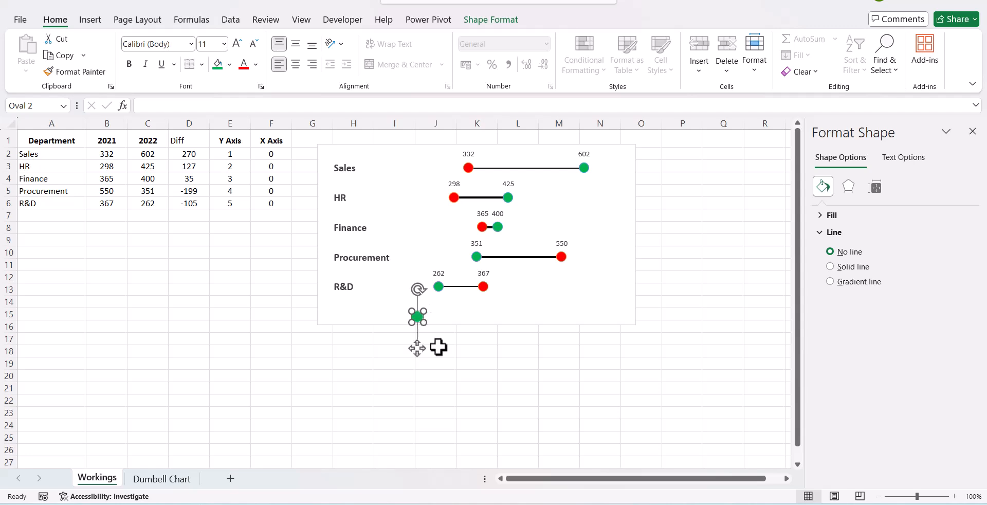
pyautogui.click(441, 388)
pyautogui.click(417, 316)
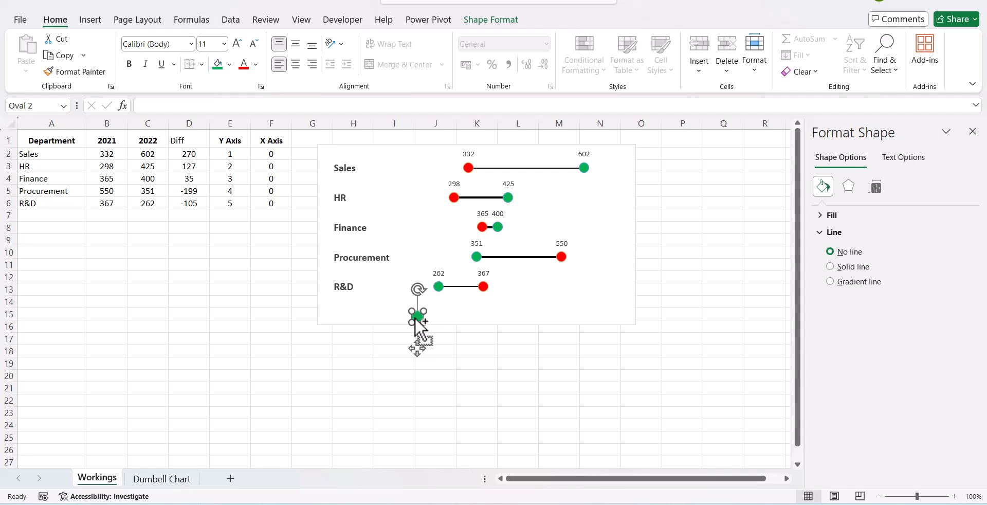
pyautogui.moveTo(417, 317); pyautogui.dragTo(504, 313)
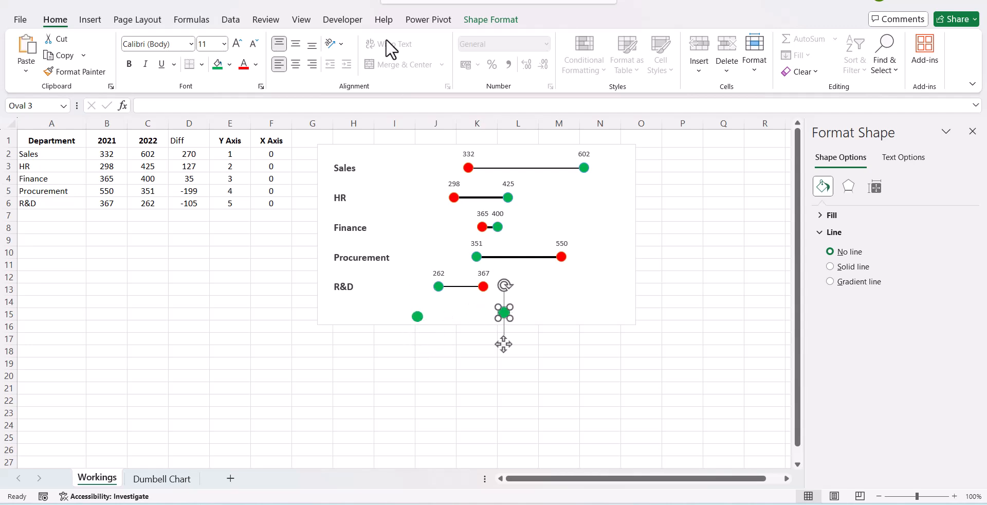
# Step: Fill the copied legend circle with standard red
pyautogui.click(229, 65)
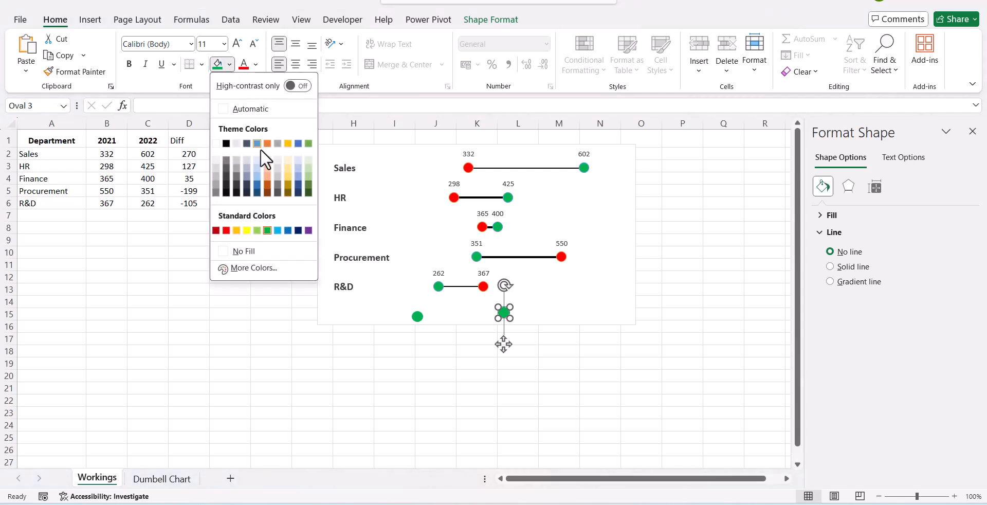
pyautogui.click(226, 230)
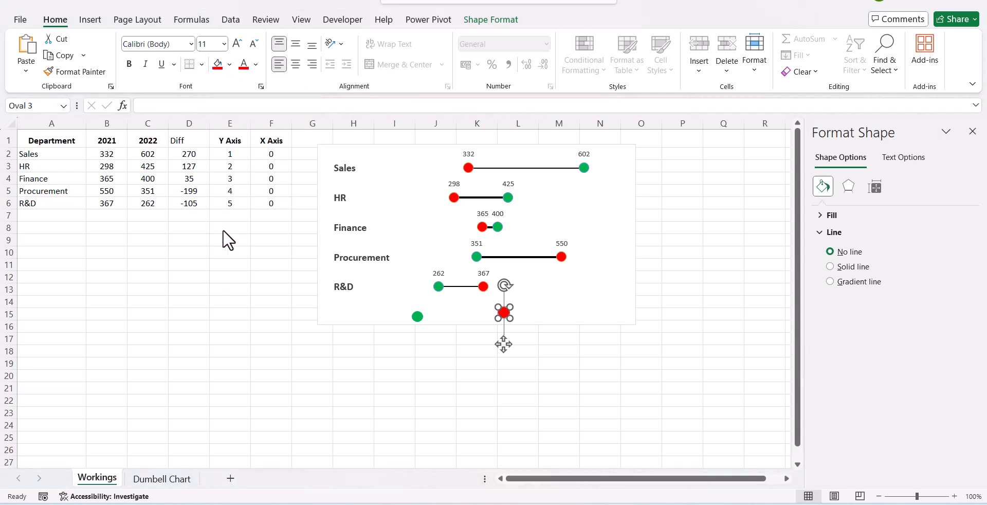
pyautogui.click(437, 361)
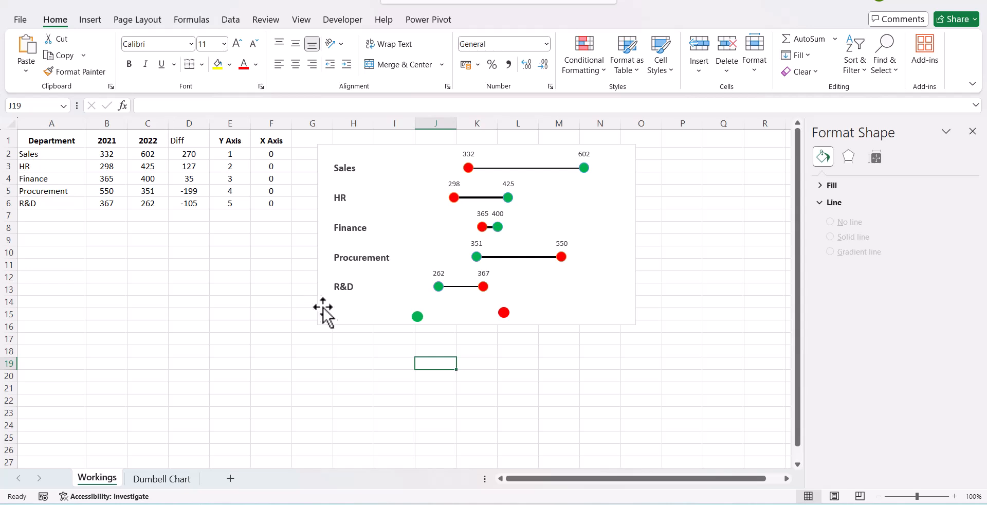
# Step: Insert a text box in the chart just right of the green legend circle and enter 2022 in it
pyautogui.click(328, 224)
pyautogui.click(94, 20)
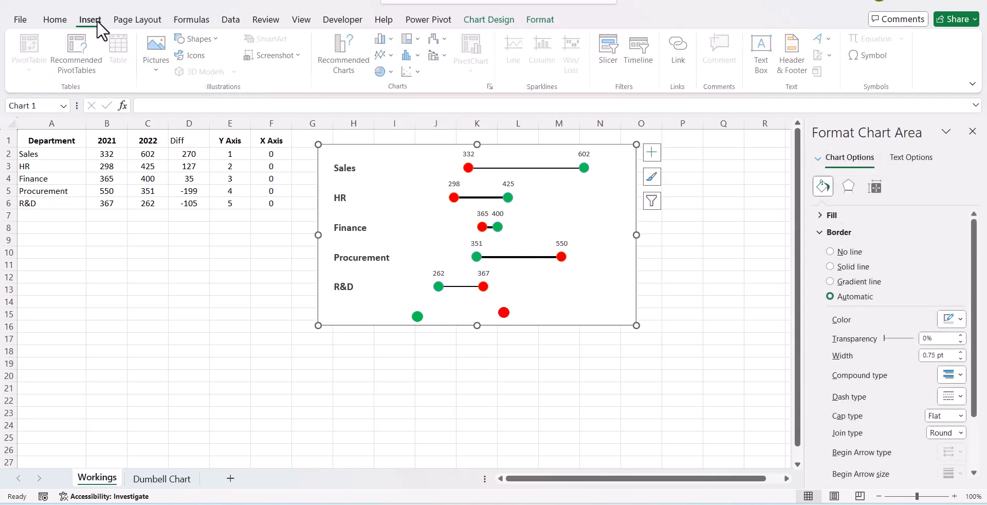
pyautogui.click(763, 52)
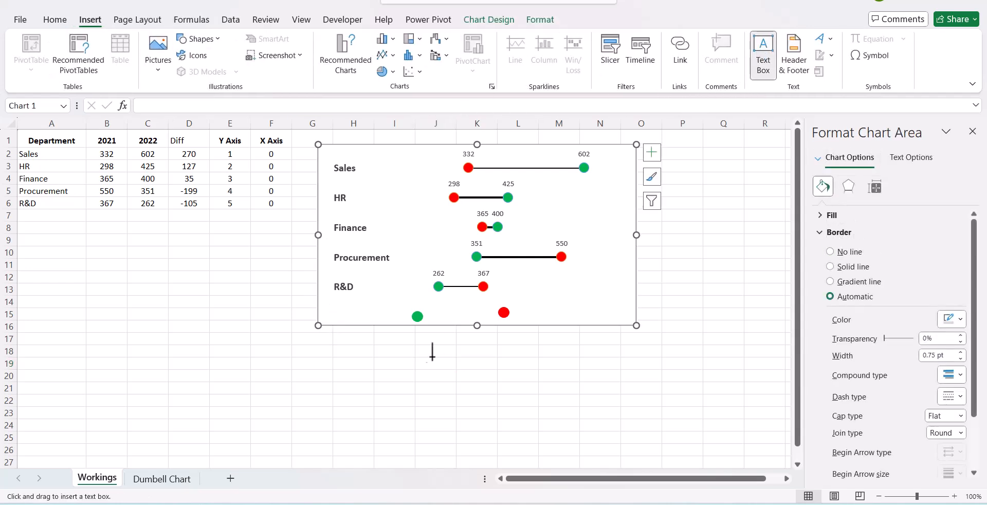
pyautogui.moveTo(431, 312)
pyautogui.mouseDown()
pyautogui.moveTo(478, 325)
pyautogui.moveTo(462, 315)
pyautogui.mouseUp()
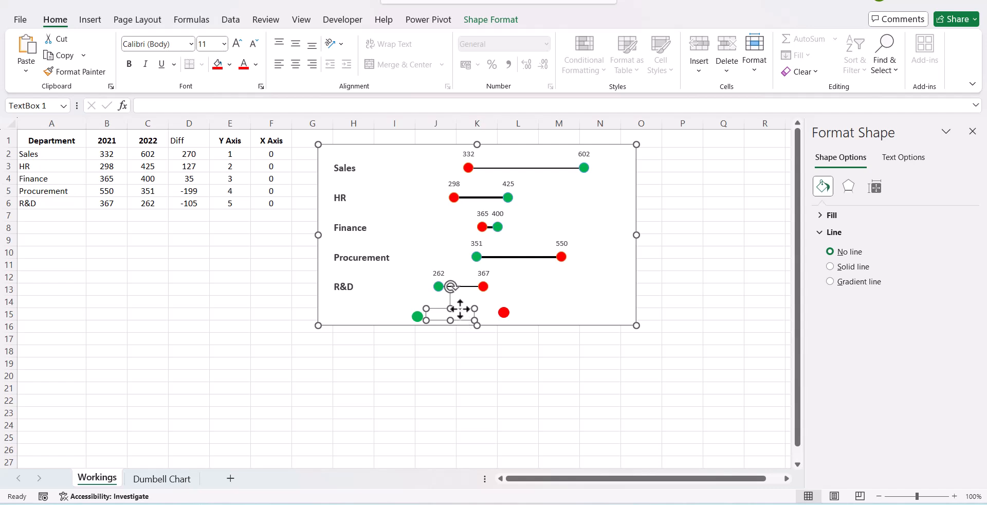
pyautogui.rightClick(462, 309)
pyautogui.click(535, 245)
pyautogui.write('2022')
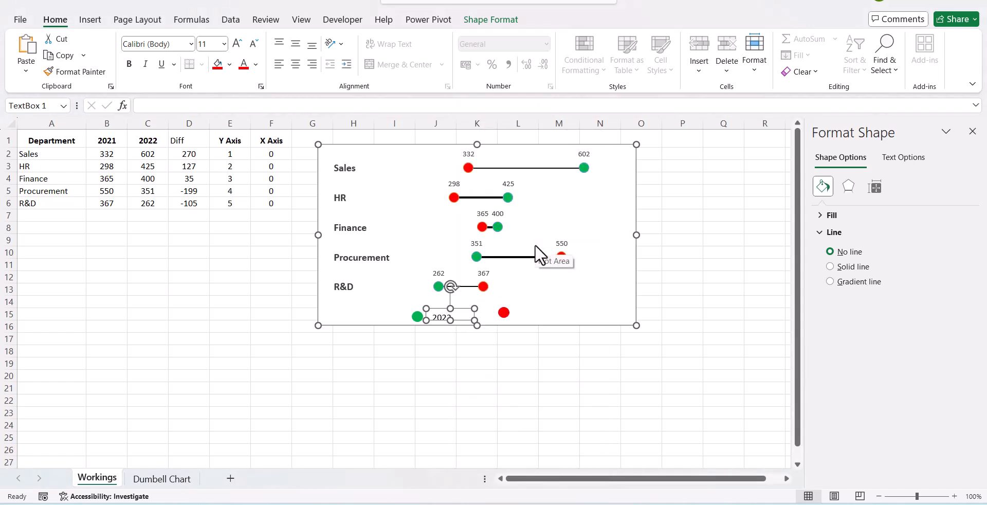
pyautogui.click(507, 350)
# Step: Extend the 2022 text box slightly upward so its text sits higher beside the green circle
pyautogui.click(448, 313)
pyautogui.moveTo(451, 308); pyautogui.dragTo(453, 304)
pyautogui.click(469, 355)
pyautogui.click(453, 315)
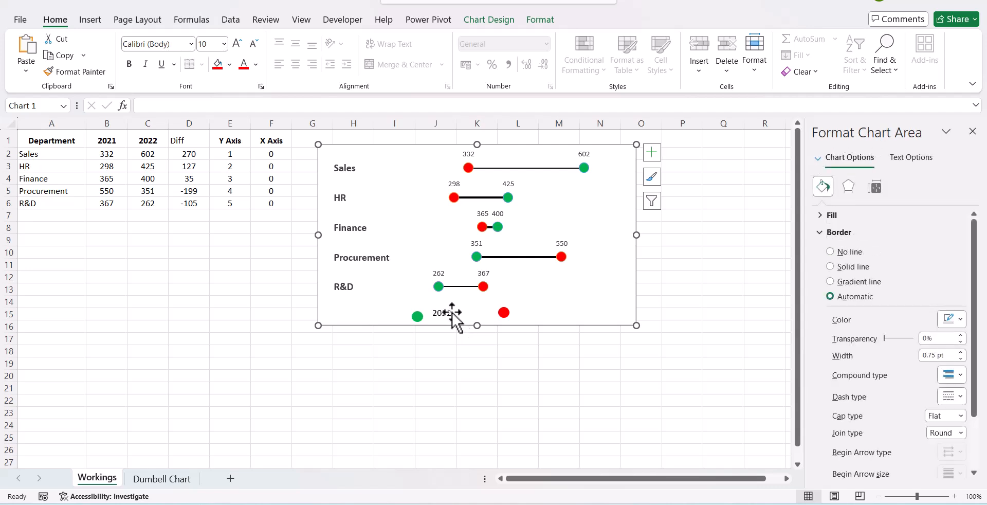
# Step: Duplicate the 2022 text box and place the copy just to the right of the red legend circle
pyautogui.click(452, 312)
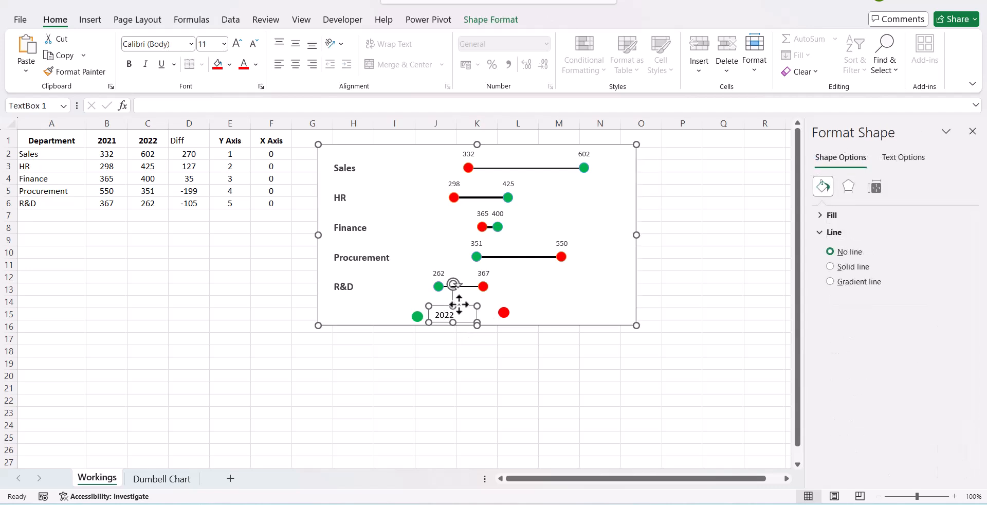
pyautogui.hotkey('ctrl', 'c')
pyautogui.hotkey('ctrl', 'v')
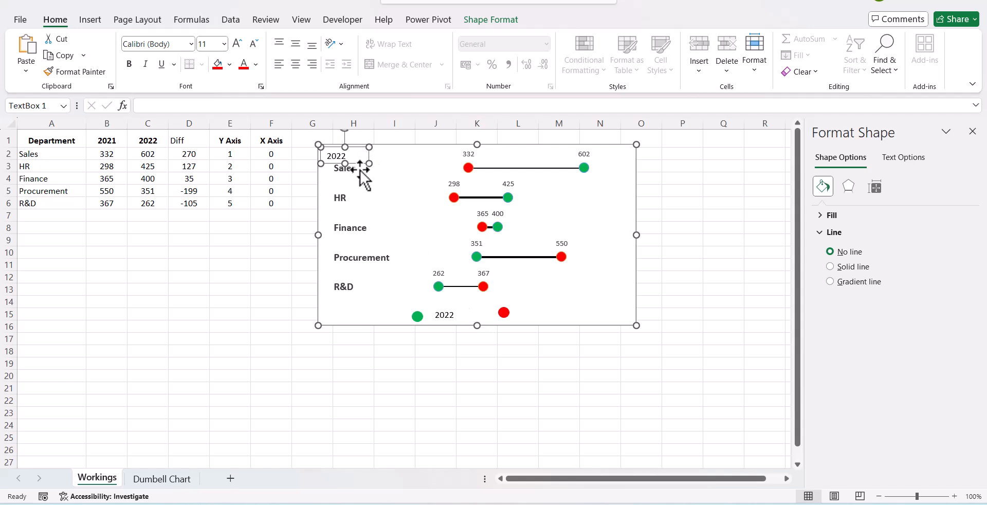
pyautogui.moveTo(362, 166); pyautogui.dragTo(550, 321)
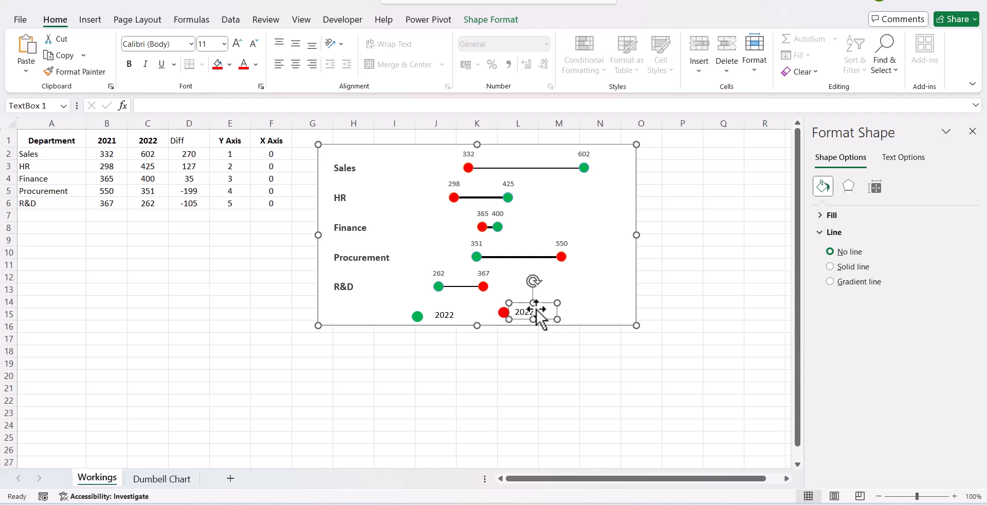
# Step: Change the copied text box's text to 2021 and nudge it down slightly beside the red legend circle
pyautogui.doubleClick(534, 308)
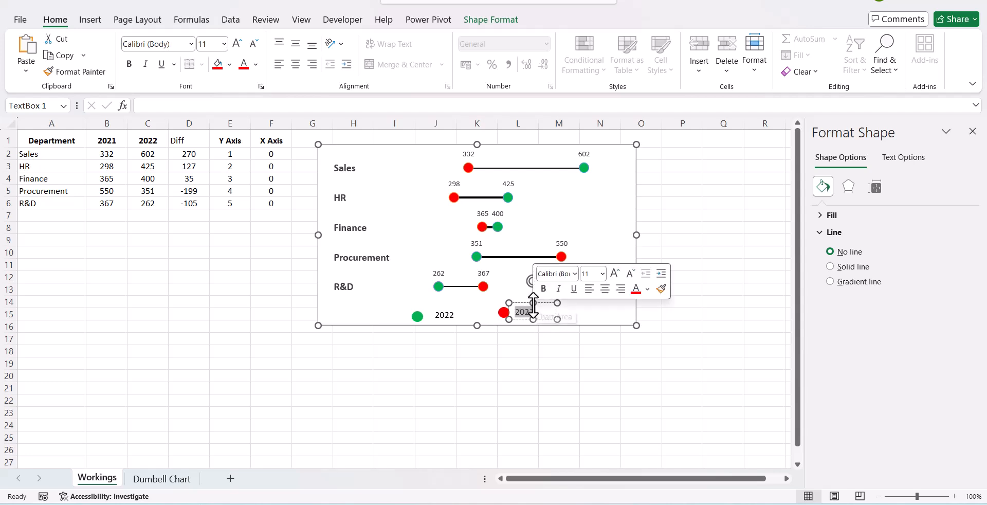
pyautogui.write('20')
pyautogui.click(550, 388)
pyautogui.click(531, 311)
pyautogui.moveTo(524, 304); pyautogui.dragTo(525, 308)
# Step: Tighten the legend by moving the green circle closer to 2022 and shifting the red circle and 2021 label left
pyautogui.click(445, 315)
pyautogui.click(418, 316)
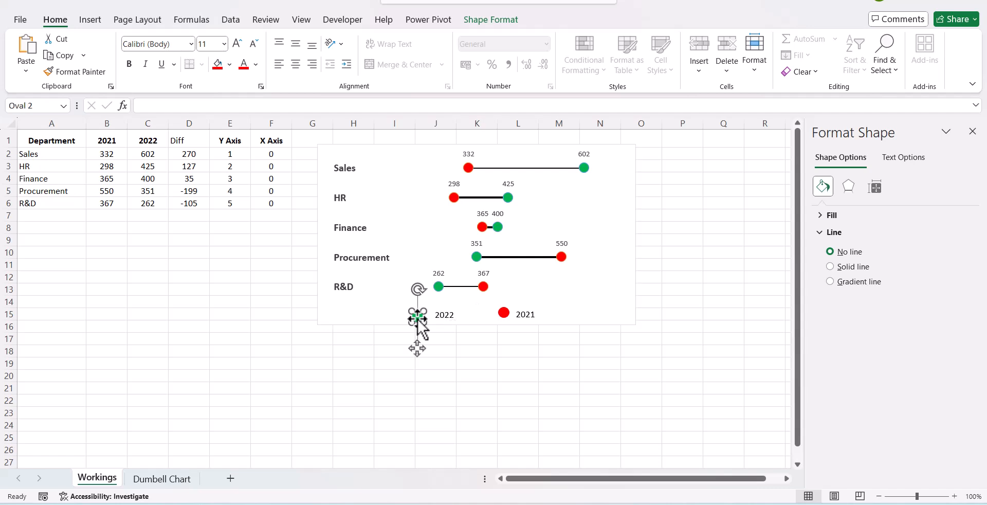
pyautogui.moveTo(418, 318); pyautogui.dragTo(425, 315)
pyautogui.moveTo(506, 313); pyautogui.dragTo(489, 304)
pyautogui.click(515, 374)
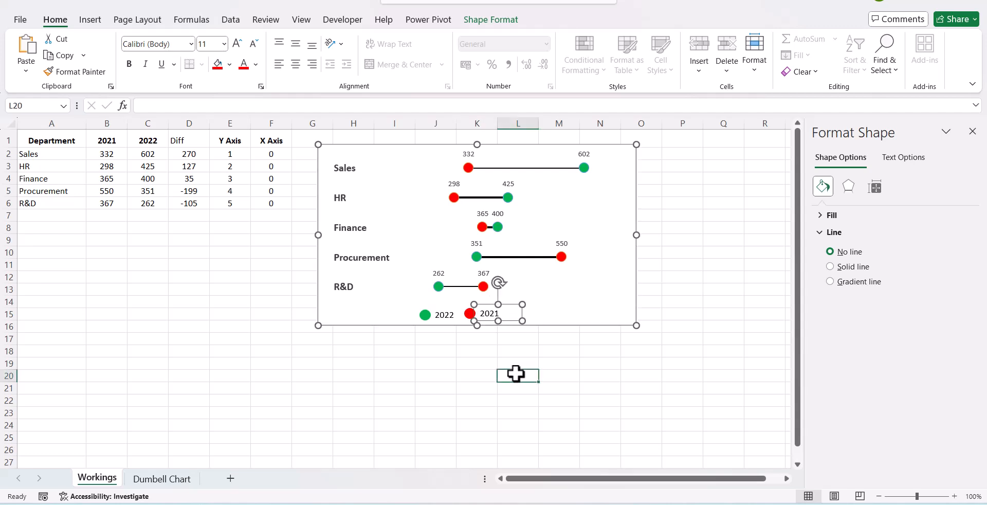
# Step: Draw a rectangle about 3.7 cm wide and 0.7 cm high around the 2022 and 2021 legend entries
pyautogui.click(85, 23)
pyautogui.click(215, 39)
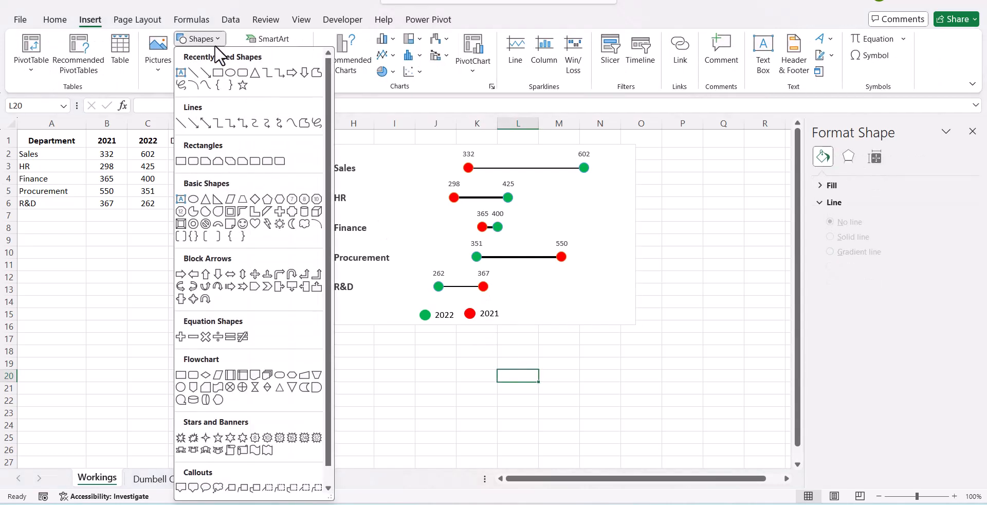
pyautogui.click(181, 161)
pyautogui.moveTo(415, 305); pyautogui.dragTo(505, 322)
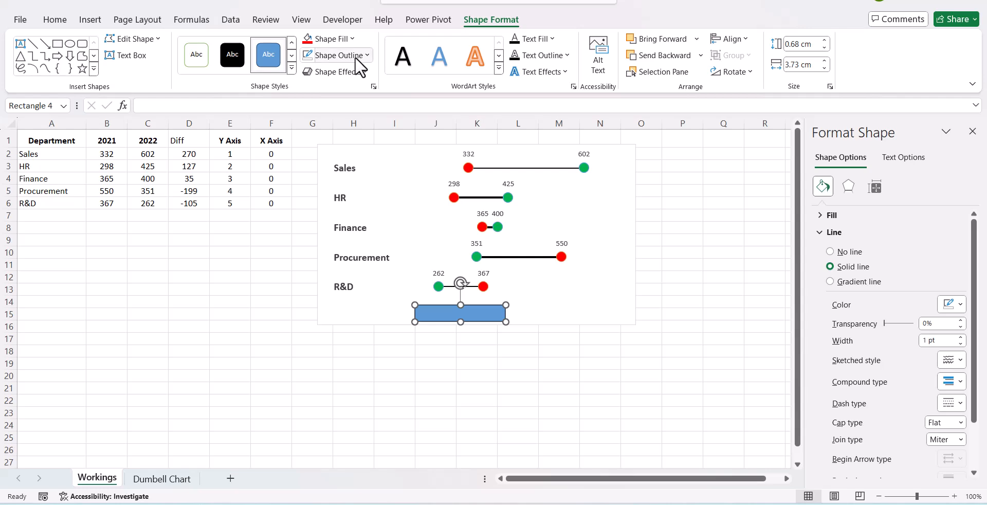
# Step: Give the legend rectangle a black outline with a 1½ pt weight
pyautogui.click(355, 55)
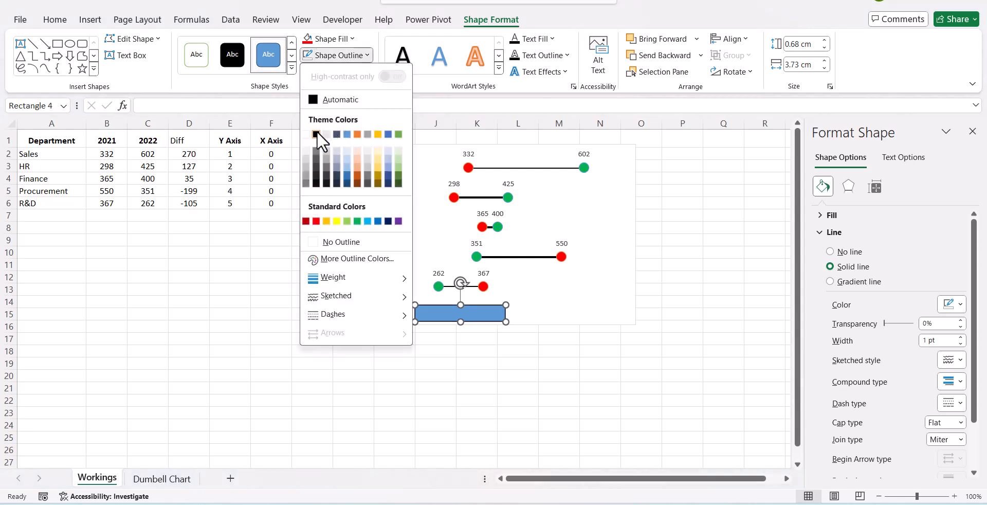
pyautogui.click(317, 133)
pyautogui.click(349, 53)
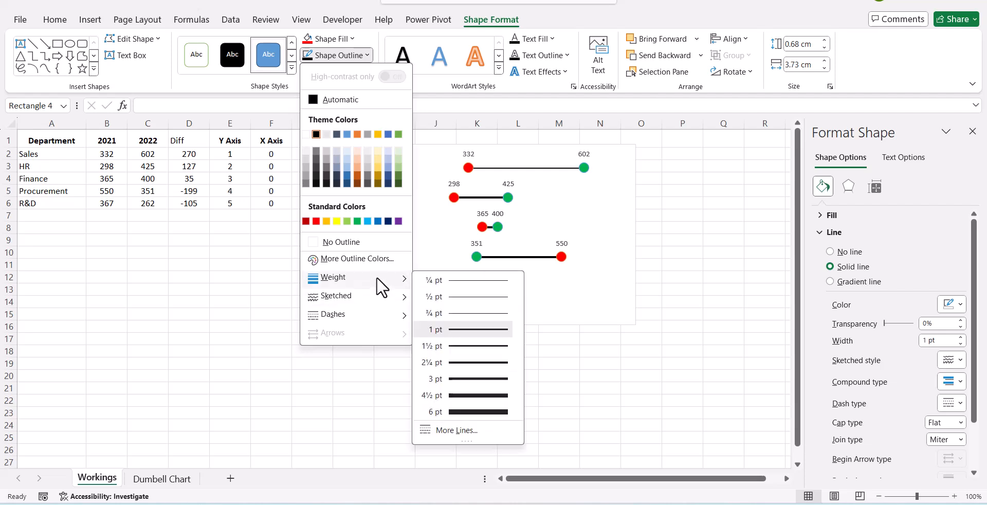
pyautogui.click(479, 345)
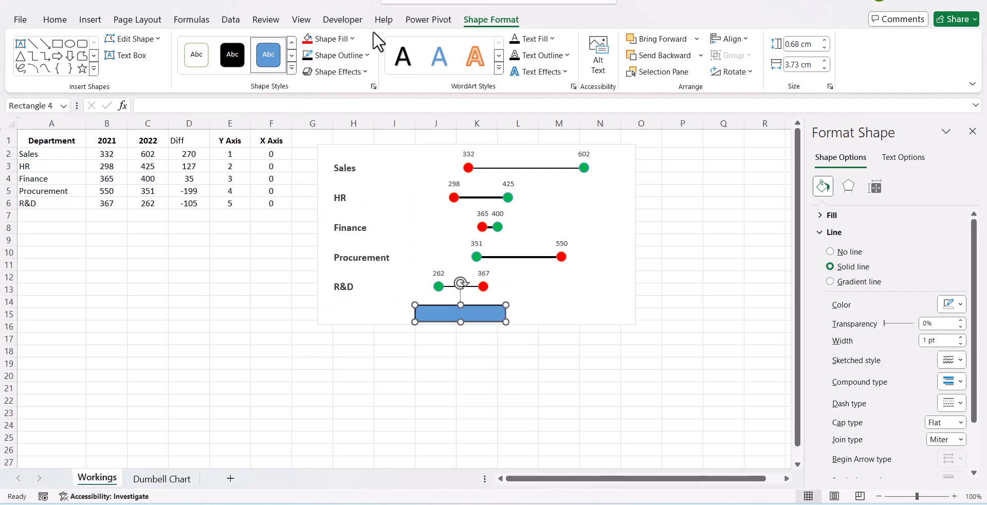
# Step: Set the legend rectangle to no fill and deselect it
pyautogui.click(353, 39)
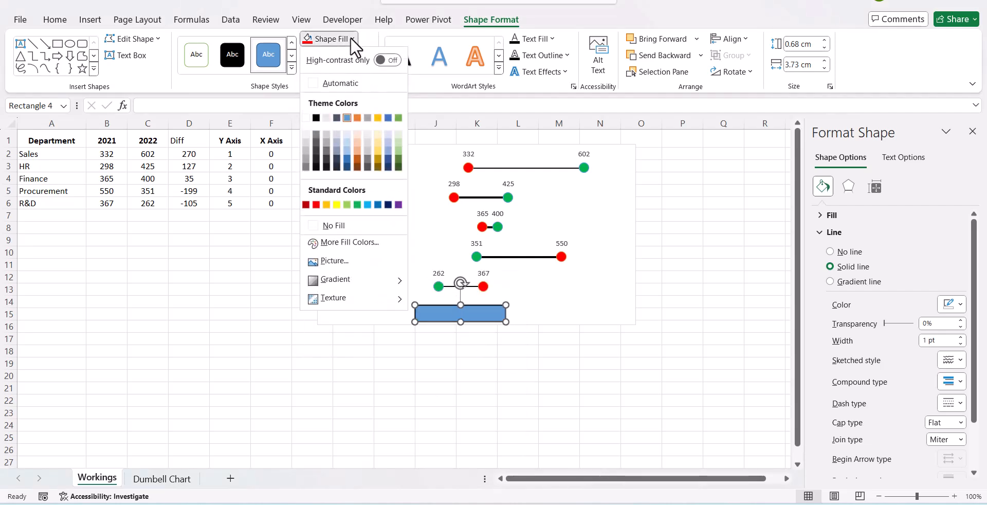
pyautogui.click(336, 225)
pyautogui.click(500, 404)
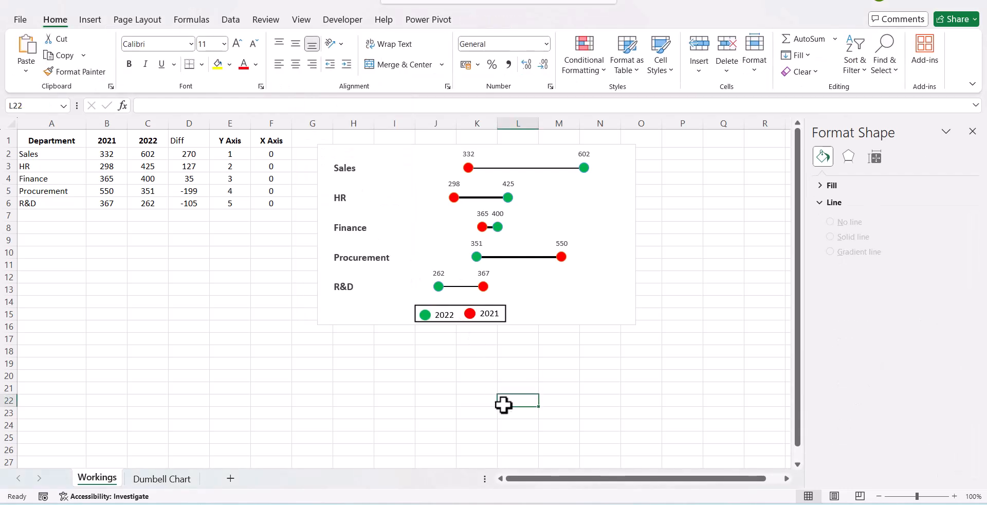